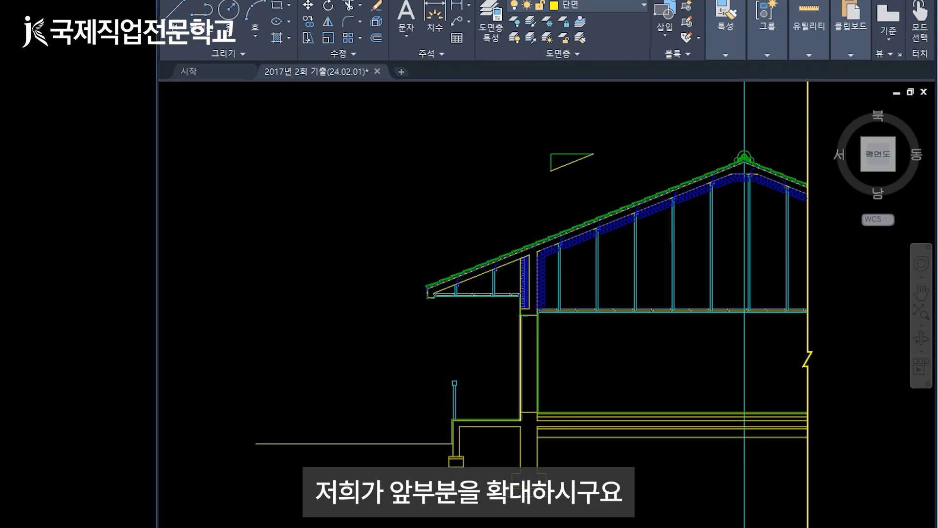
Stretch the horizontal section line at the underside of the front wall's lintel to the interior finish line
{"action": "scroll", "coordinate": [523, 352], "scroll_direction": "up", "scroll_amount": 5}
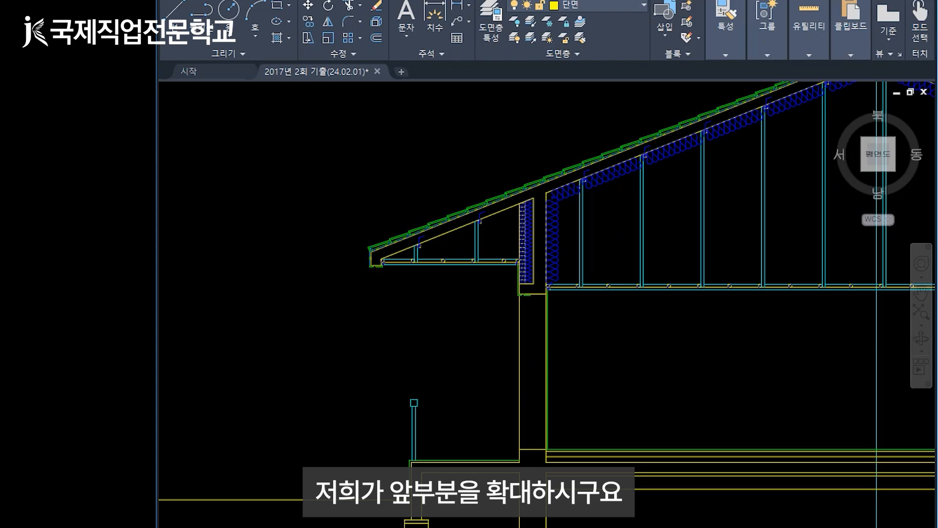
{"action": "scroll", "coordinate": [522, 351], "scroll_direction": "up", "scroll_amount": 2}
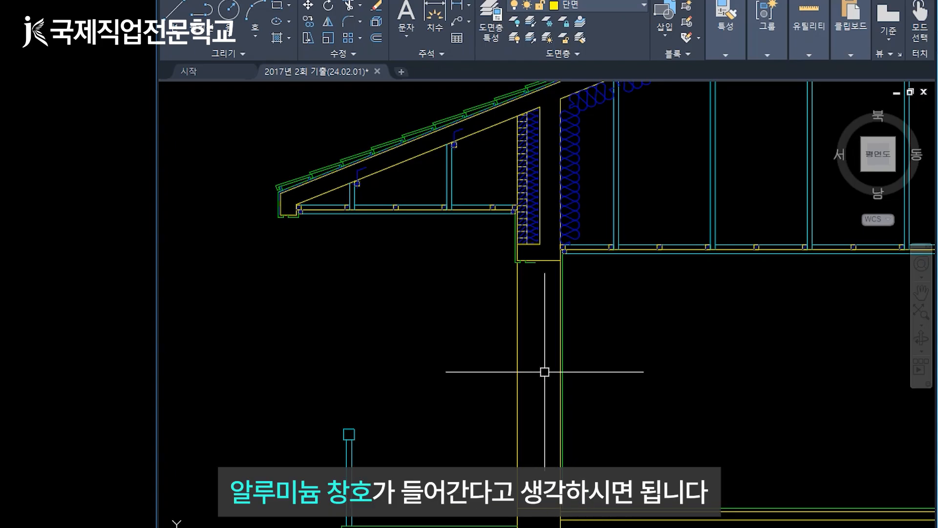
{"action": "scroll", "coordinate": [547, 257], "scroll_direction": "up", "scroll_amount": 4}
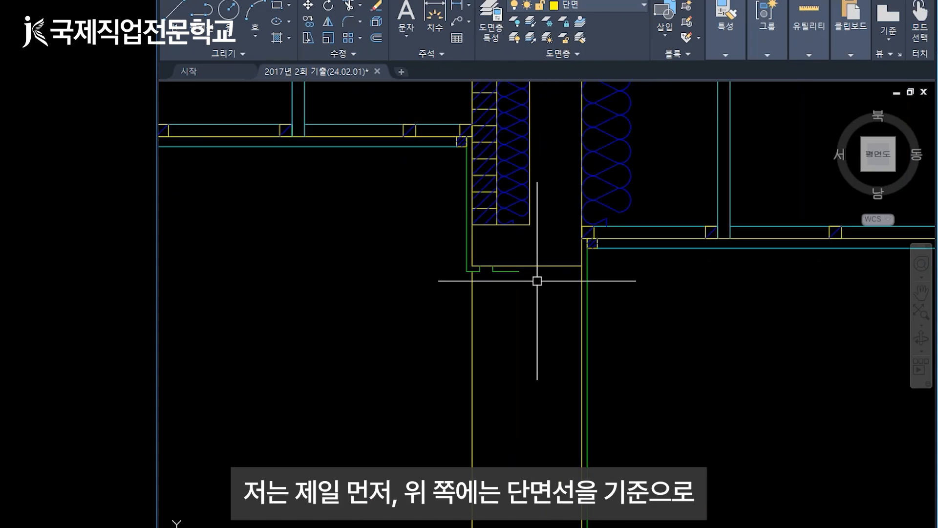
{"action": "left_click", "coordinate": [563, 266]}
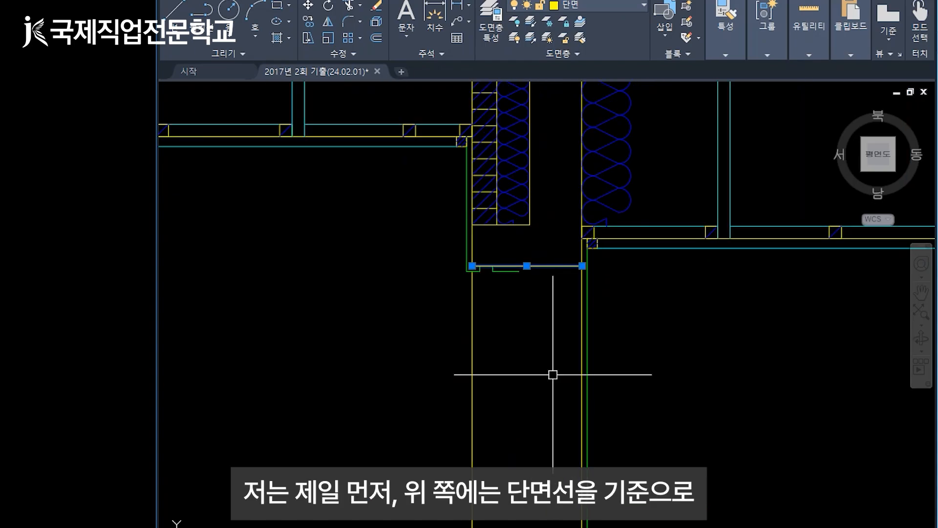
{"action": "left_click", "coordinate": [582, 266]}
{"action": "left_click", "coordinate": [588, 266]}
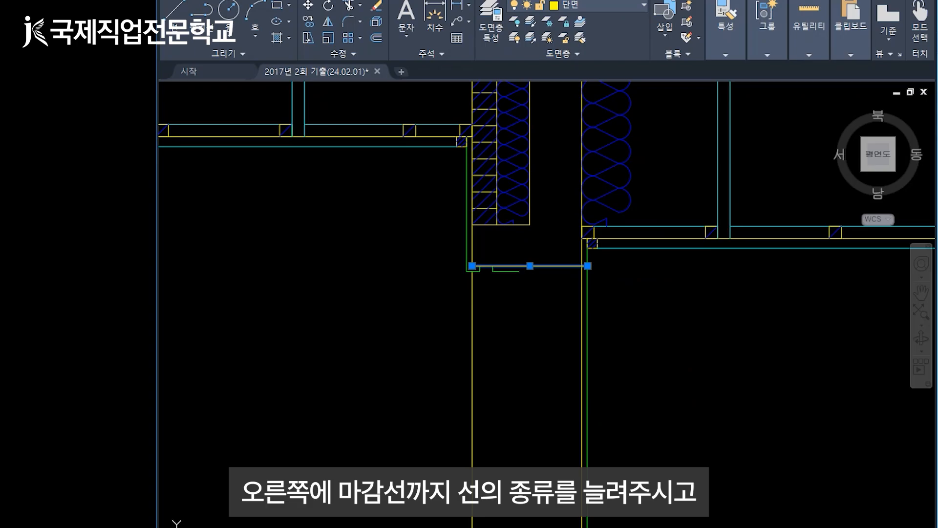
{"action": "key", "text": "Escape"}
Trim away the inner wall line and the interior finish line below the front lintel to clear the opening
{"action": "scroll", "coordinate": [587, 314], "scroll_direction": "down", "scroll_amount": 2}
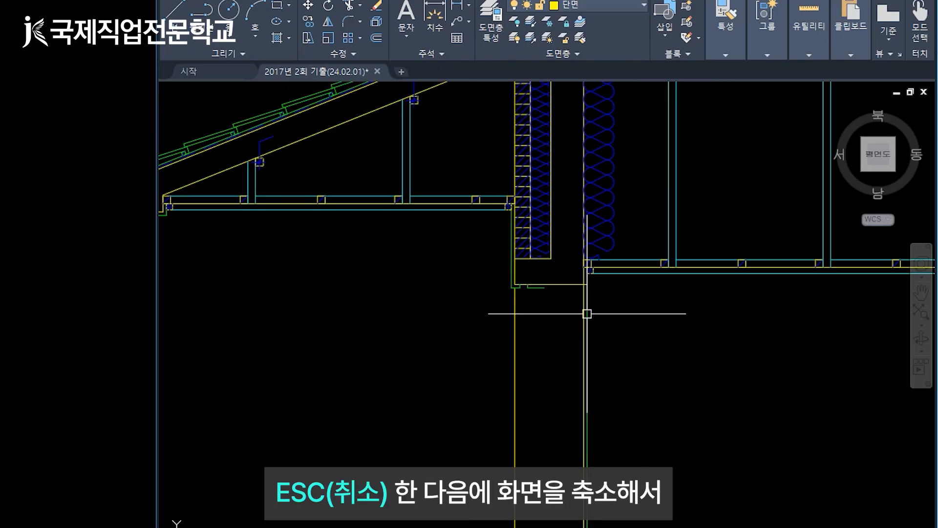
{"action": "mouse_move", "coordinate": [658, 419]}
{"action": "middle_mouse_down"}
{"action": "mouse_move", "coordinate": [662, 339]}
{"action": "mouse_move", "coordinate": [652, 306]}
{"action": "middle_mouse_up"}
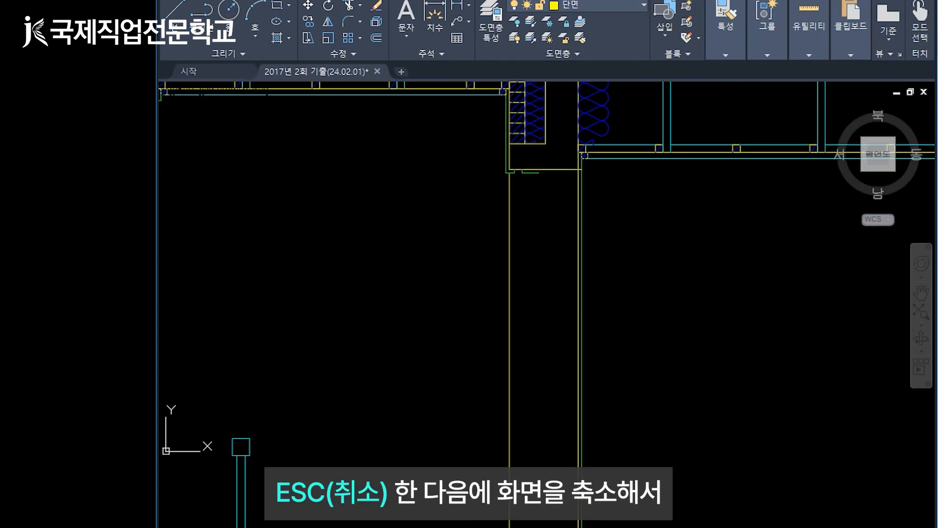
{"action": "scroll", "coordinate": [648, 327], "scroll_direction": "down", "scroll_amount": 2}
{"action": "scroll", "coordinate": [673, 294], "scroll_direction": "up", "scroll_amount": 2}
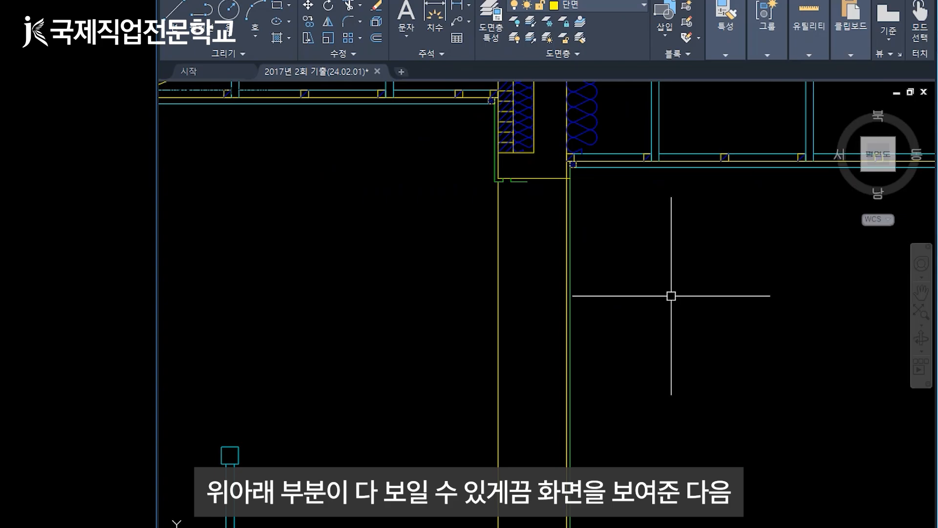
{"action": "middle_click_drag", "start_coordinate": [671, 297], "coordinate": [676, 272]}
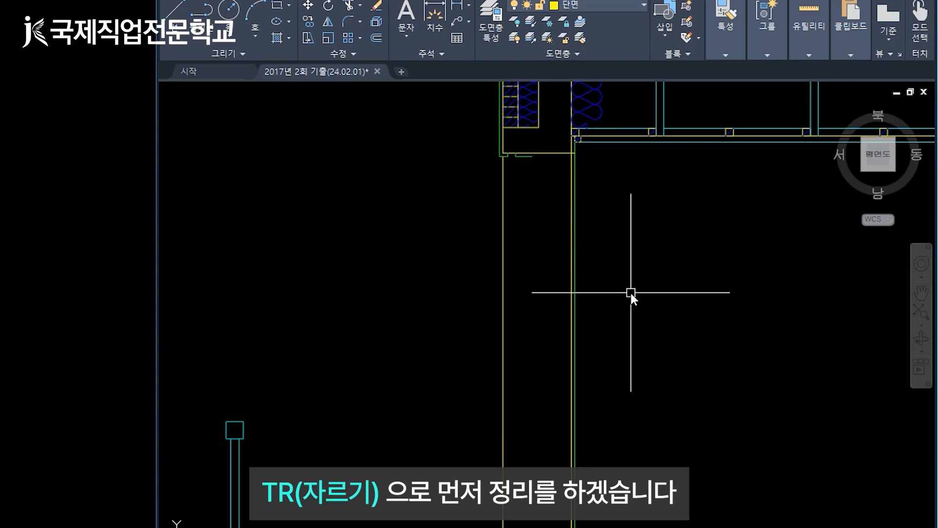
{"action": "type", "text": "TR"}
{"action": "key", "text": "Return"}
{"action": "left_click", "coordinate": [640, 299]}
{"action": "left_click", "coordinate": [517, 332]}
{"action": "key", "text": "Return"}
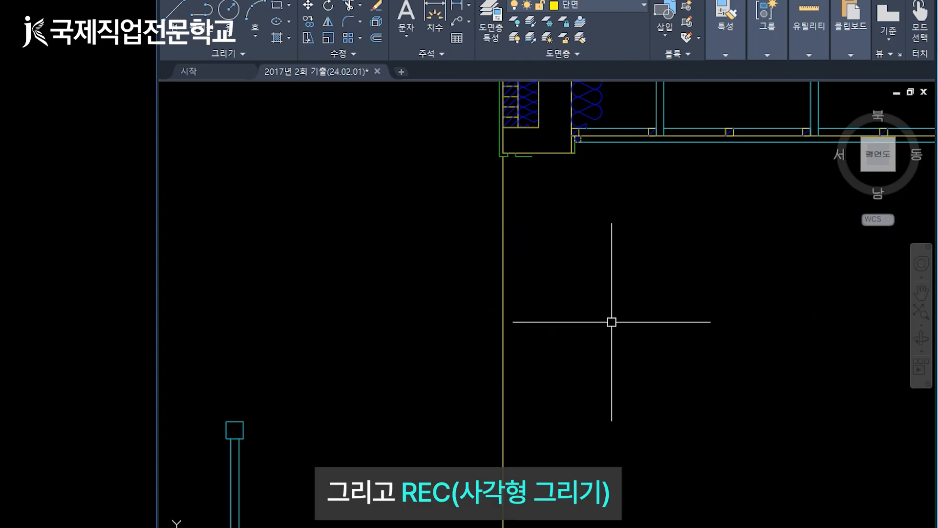
Draw a 120 by 45 rectangle in the cleared front wall opening for the timber window frame
{"action": "type", "text": "REC"}
{"action": "key", "text": "Return"}
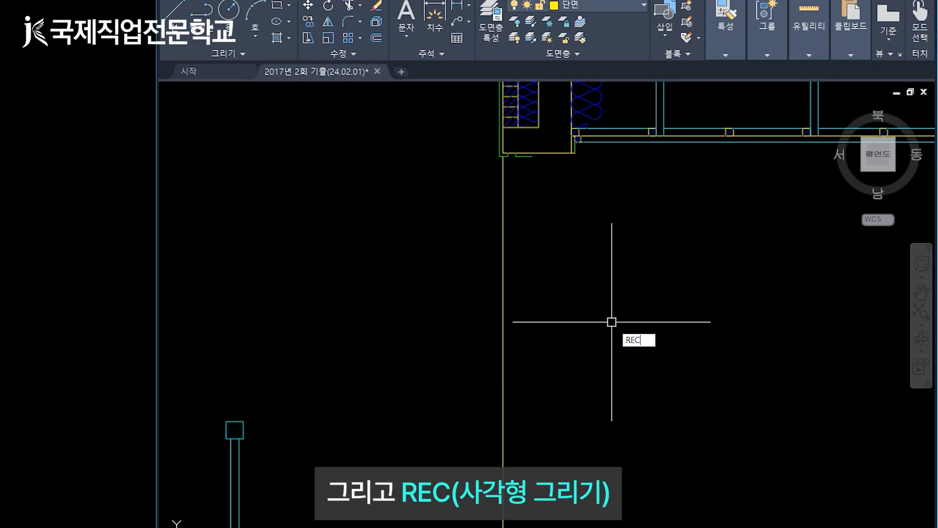
{"action": "left_click", "coordinate": [573, 372]}
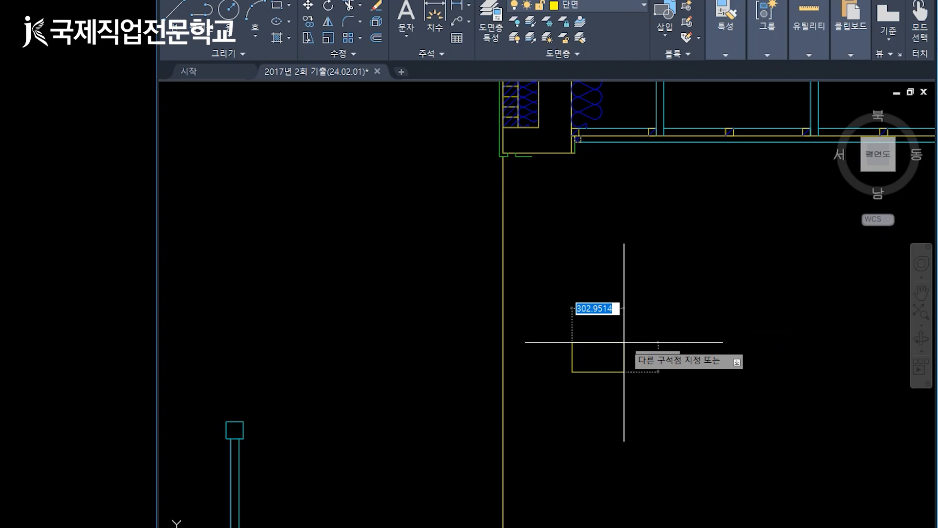
{"action": "type", "text": "120"}
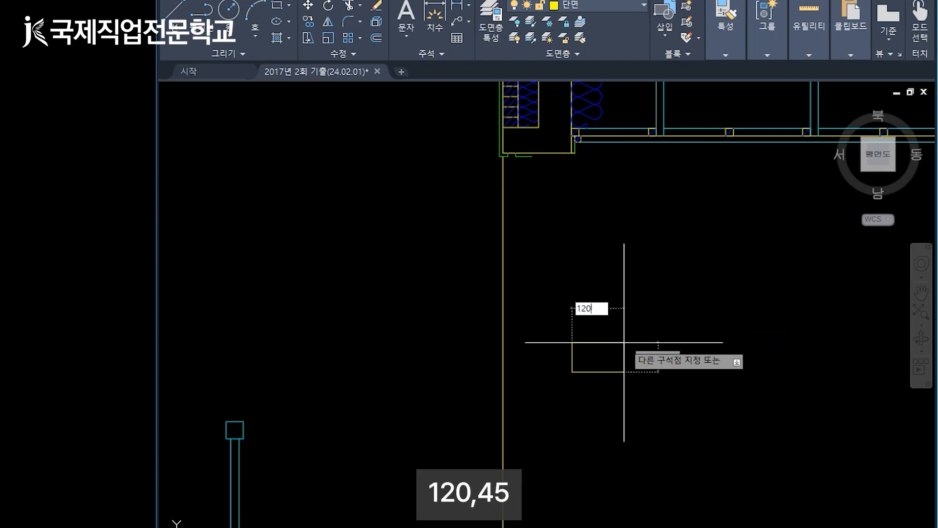
{"action": "type", "text": ",45"}
{"action": "key", "text": "Return"}
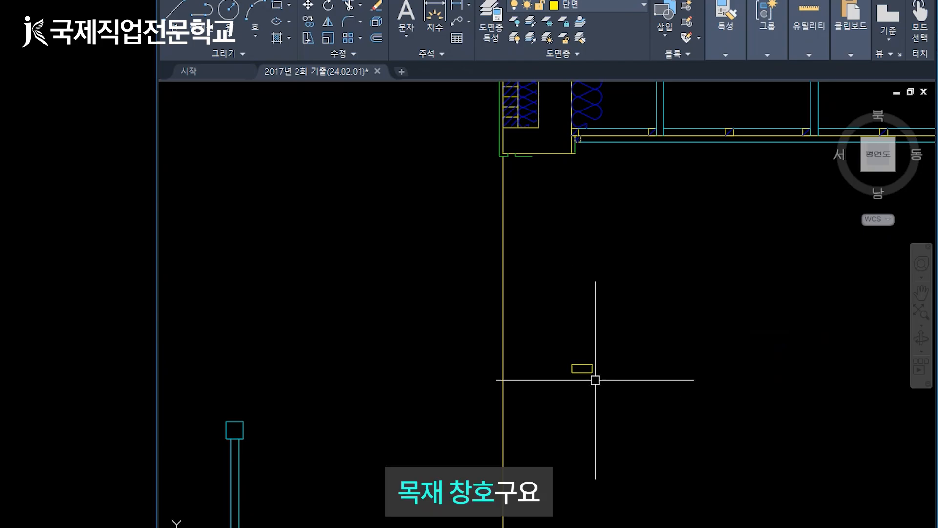
Draw an 80 by 30 rectangle extending toward the exterior from the timber frame's lower outer corner for the aluminium frame
{"action": "key", "text": "space"}
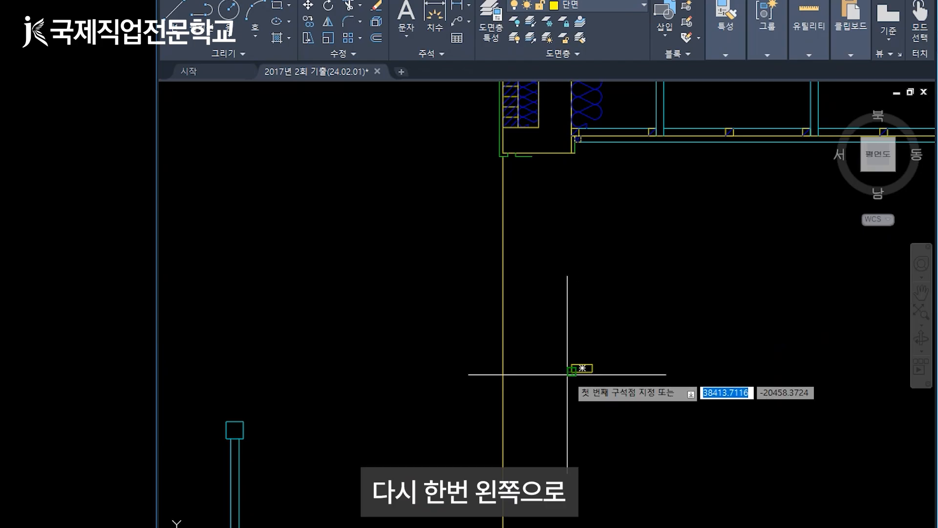
{"action": "type", "text": "-"}
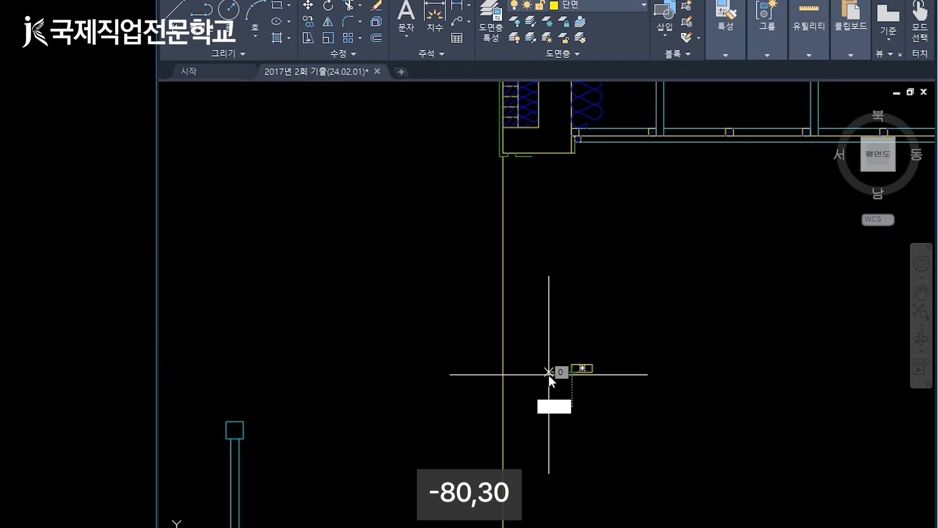
{"action": "type", "text": "80,"}
{"action": "type", "text": "30"}
{"action": "key", "text": "Return"}
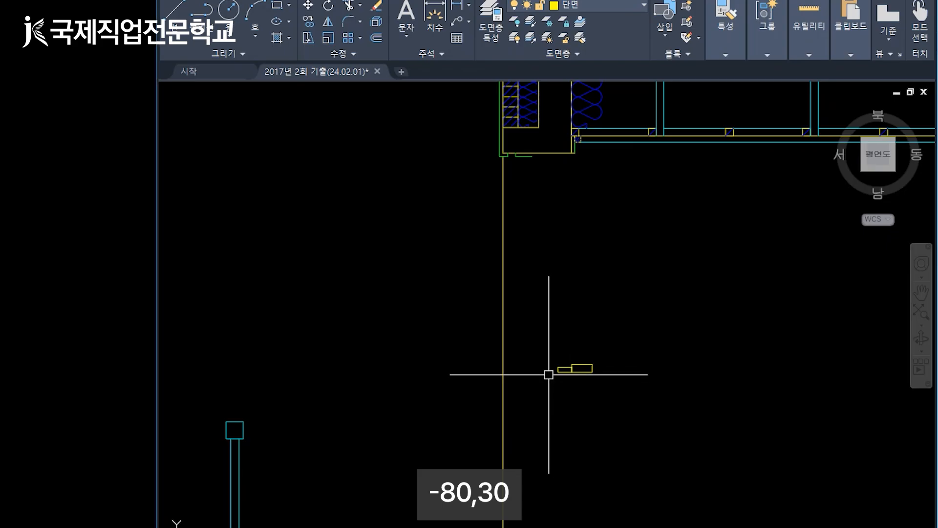
Draw a 30 by 80 upright rectangle starting at the midpoint of the aluminium frame's top edge
{"action": "scroll", "coordinate": [557, 383], "scroll_direction": "up", "scroll_amount": 1}
{"action": "scroll", "coordinate": [546, 342], "scroll_direction": "up", "scroll_amount": 2}
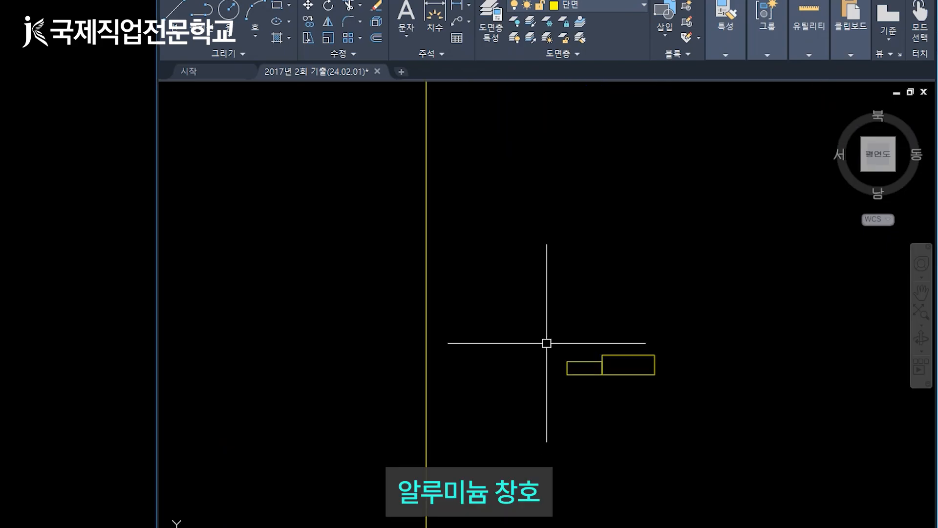
{"action": "type", "text": "rec"}
{"action": "key", "text": "Return"}
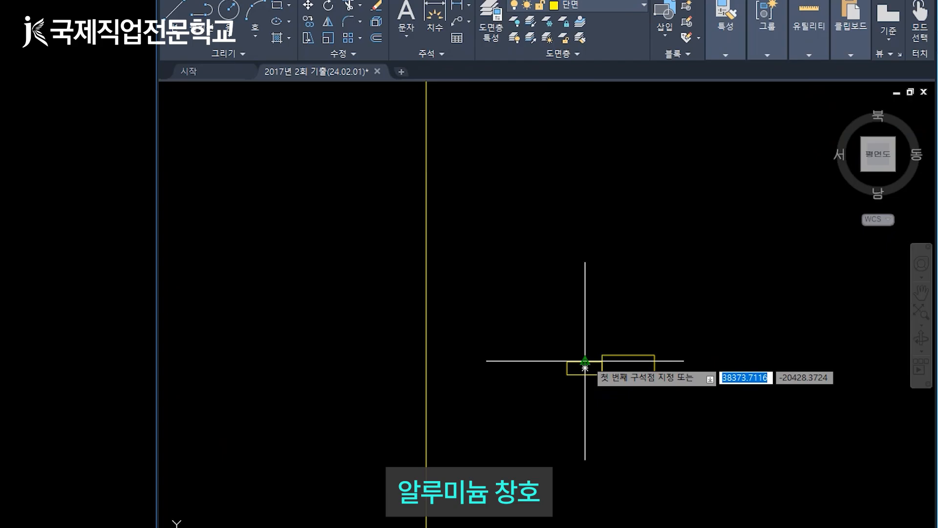
{"action": "left_click", "coordinate": [585, 362]}
{"action": "type", "text": "30"}
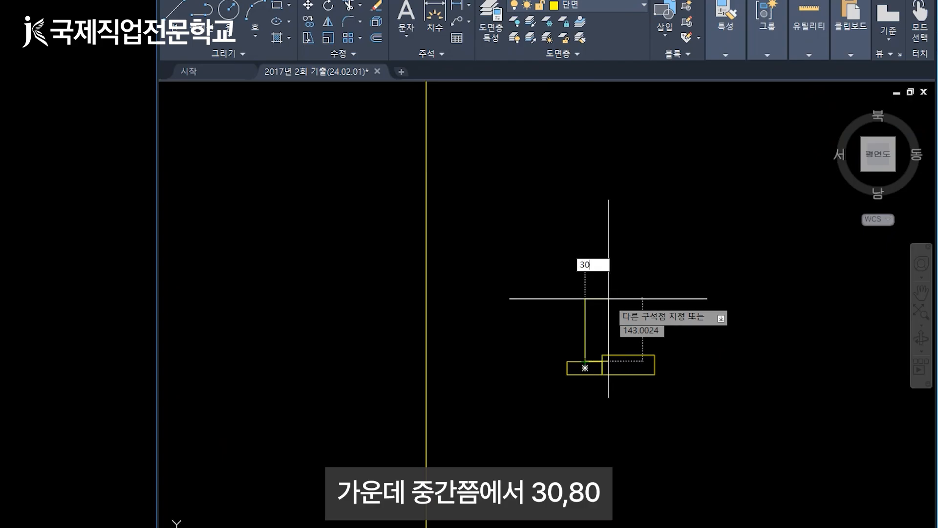
{"action": "type", "text": ",8"}
{"action": "type", "text": "0"}
{"action": "key", "text": "Return"}
Draw a 30 by 80 upright rectangle starting at the midpoint of the timber frame's top edge
{"action": "key", "text": "Return"}
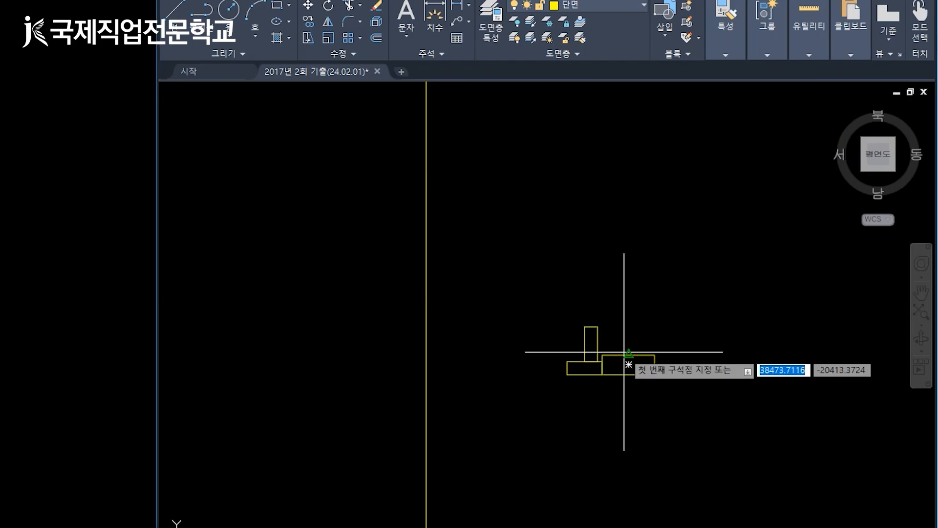
{"action": "left_click", "coordinate": [628, 357]}
{"action": "type", "text": "3"}
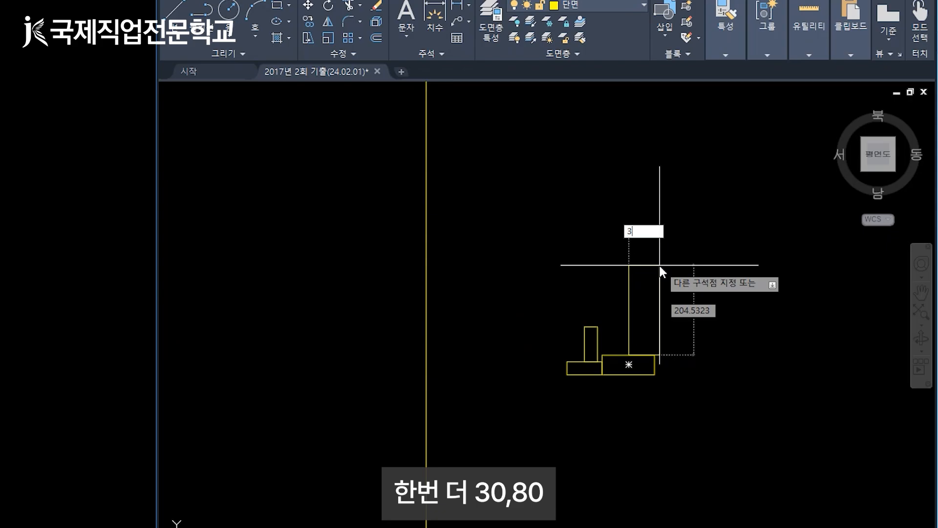
{"action": "type", "text": "0,80"}
{"action": "key", "text": "Return"}
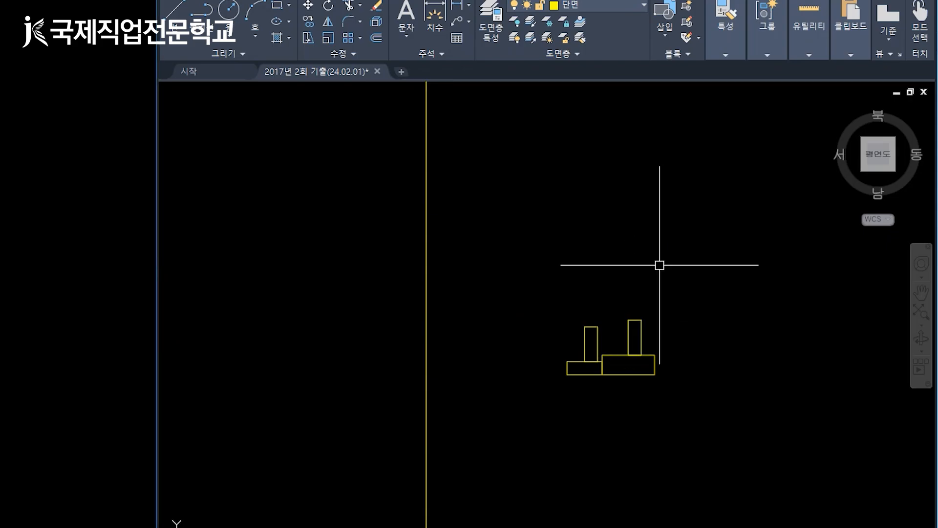
Hatch the 120 by 45 timber frame rectangle with the ANSI31 pattern at scale 10
{"action": "type", "text": "h"}
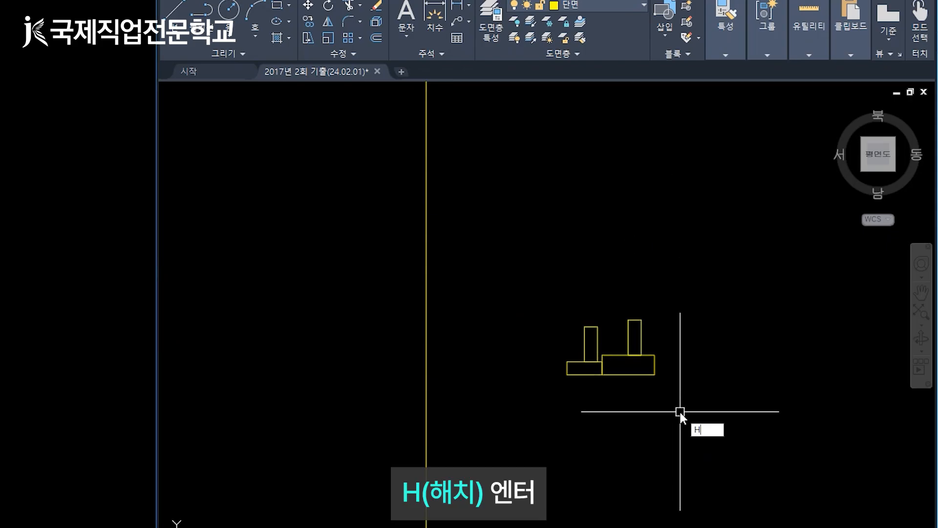
{"action": "key", "text": "Return"}
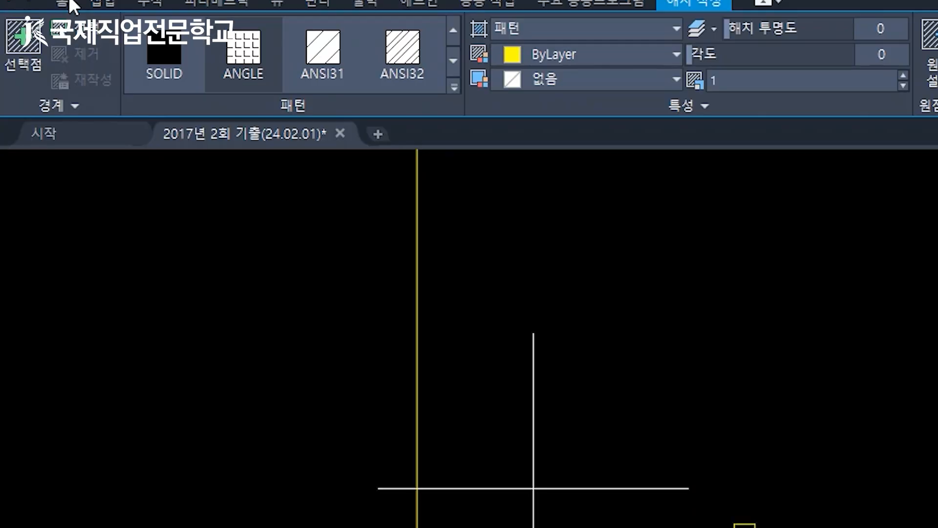
{"action": "left_click", "coordinate": [317, 67]}
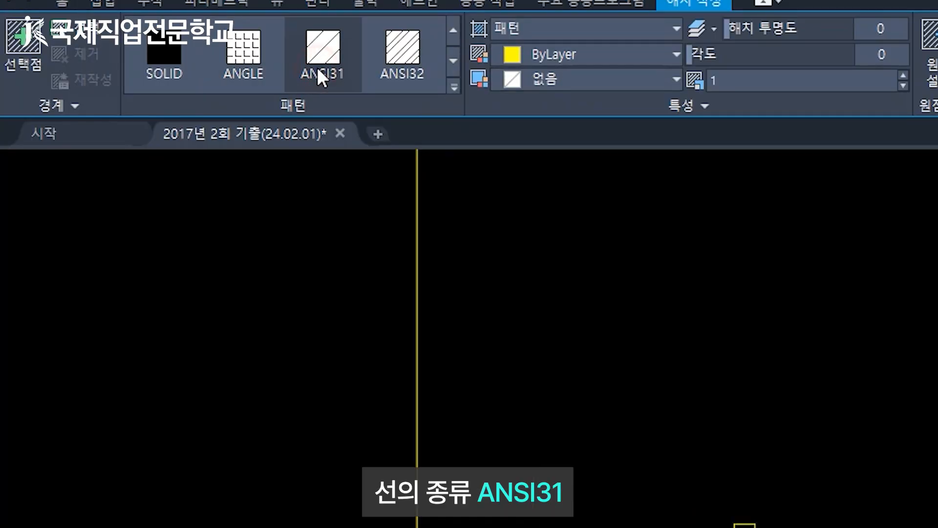
{"action": "double_click", "coordinate": [735, 86]}
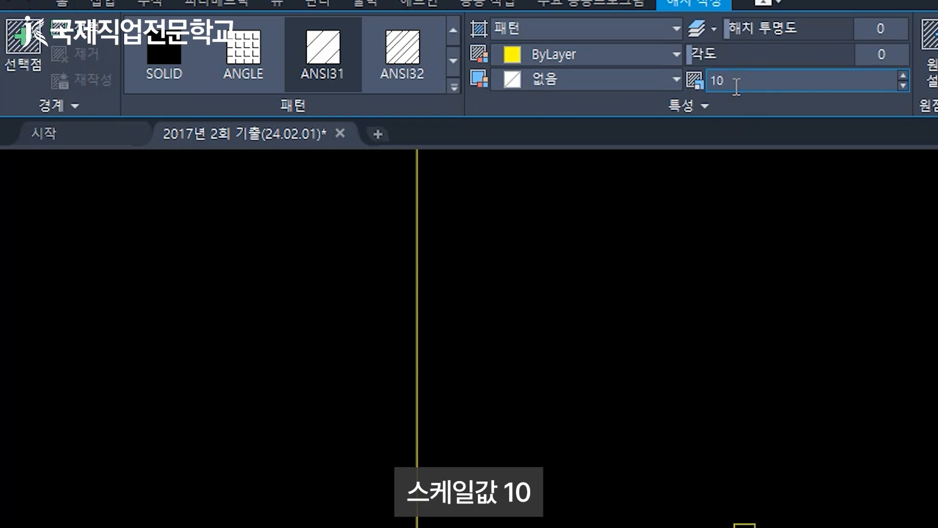
{"action": "left_click", "coordinate": [682, 107]}
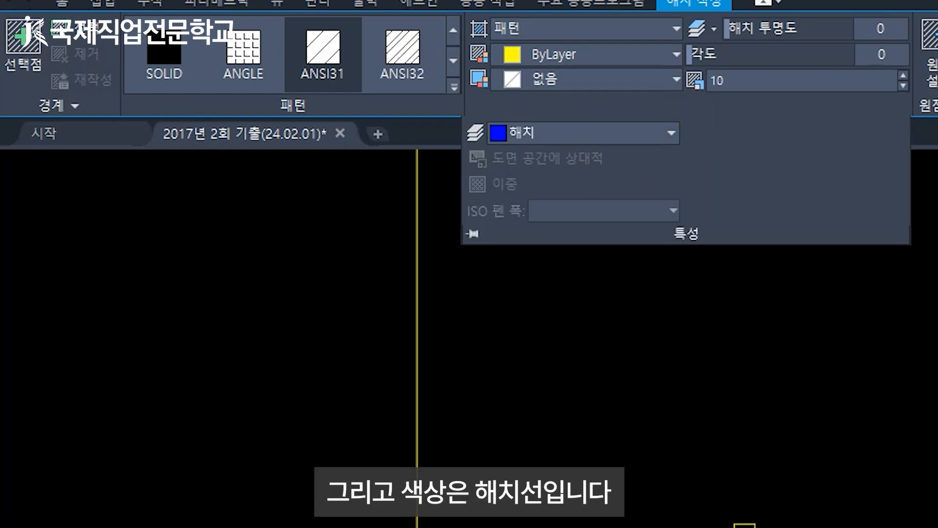
{"action": "left_click", "coordinate": [631, 366]}
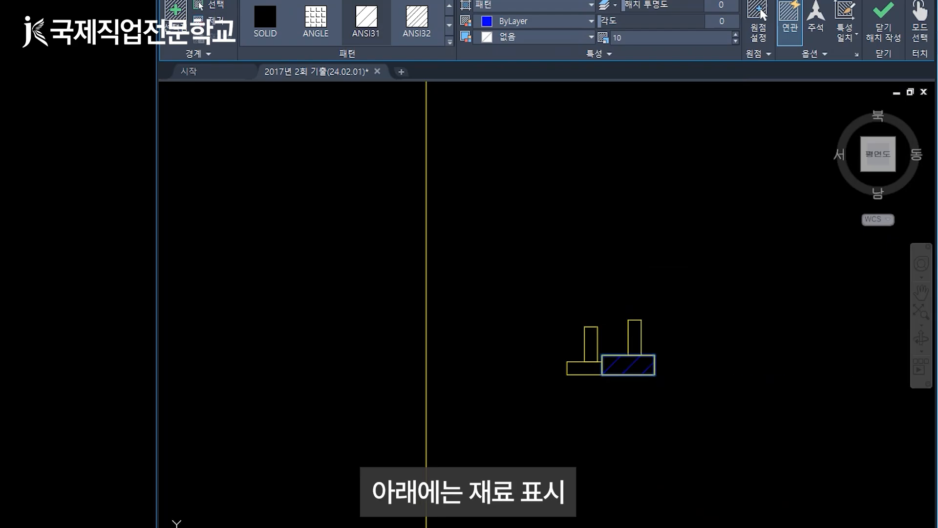
{"action": "key", "text": "Return"}
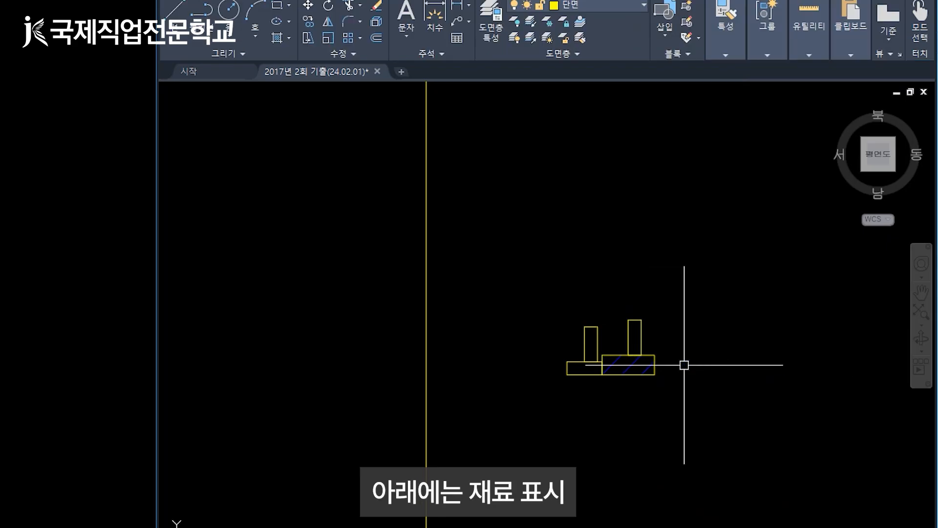
Hatch the upright rectangle on the timber frame with ANSI31 at a 90-degree angle
{"action": "key", "text": "Return"}
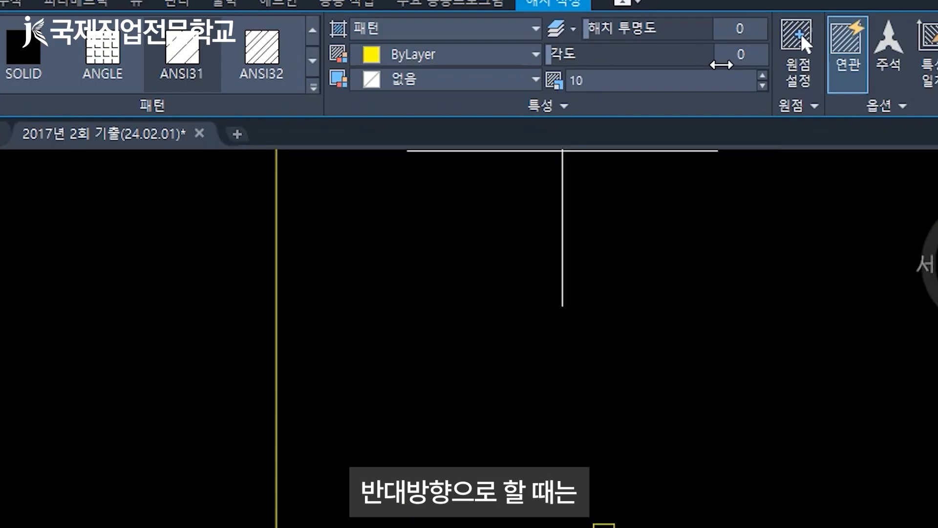
{"action": "left_click", "coordinate": [738, 57]}
{"action": "type", "text": "9"}
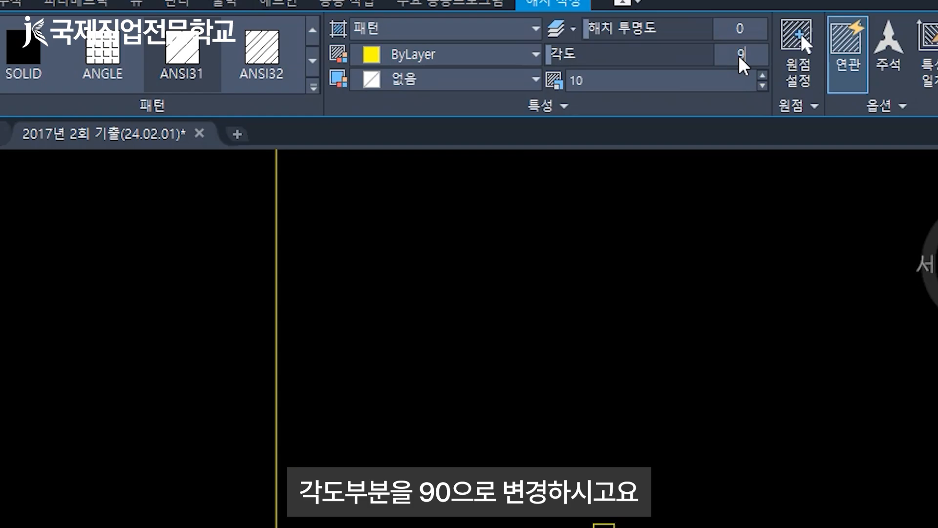
{"action": "type", "text": "0"}
{"action": "key", "text": "Return"}
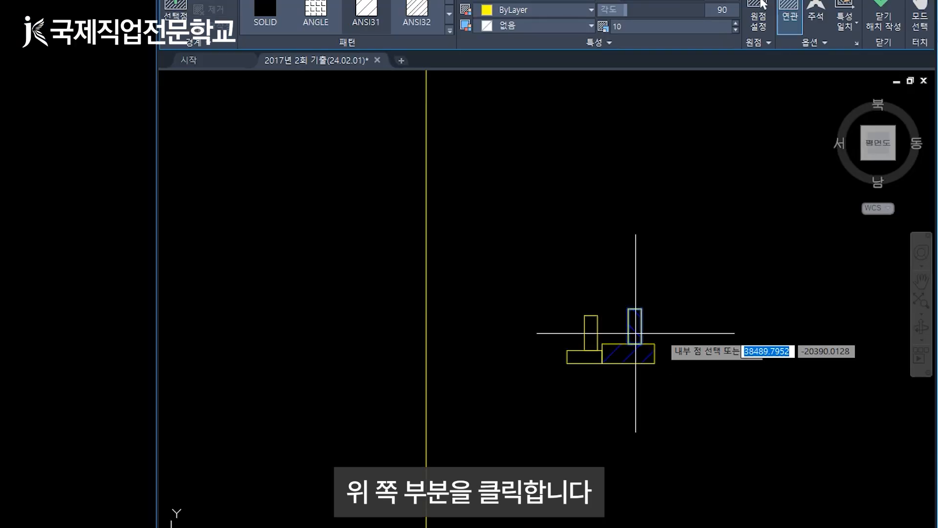
{"action": "left_click", "coordinate": [635, 334]}
{"action": "key", "text": "Return"}
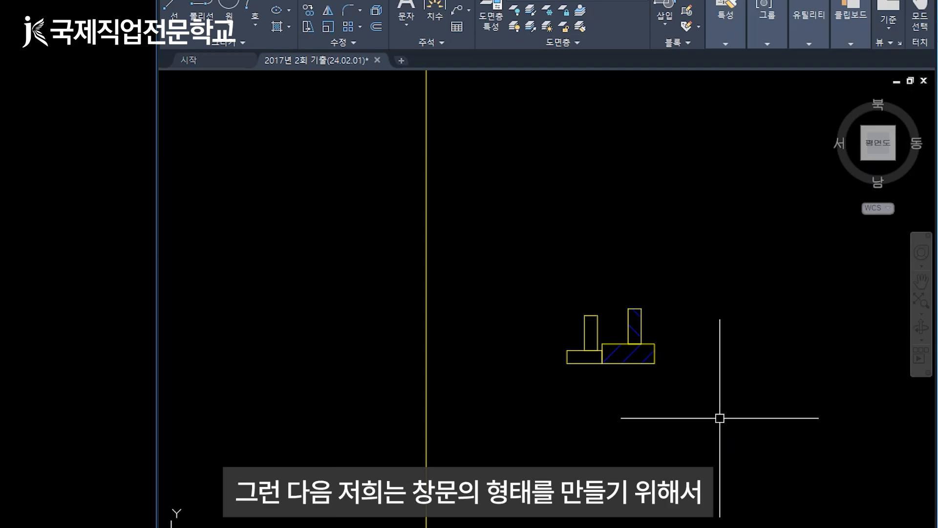
Mirror all the hatched timber and aluminium frame parts about a horizontal axis above them, keeping the originals
{"action": "left_click", "coordinate": [716, 420]}
{"action": "left_click", "coordinate": [500, 267]}
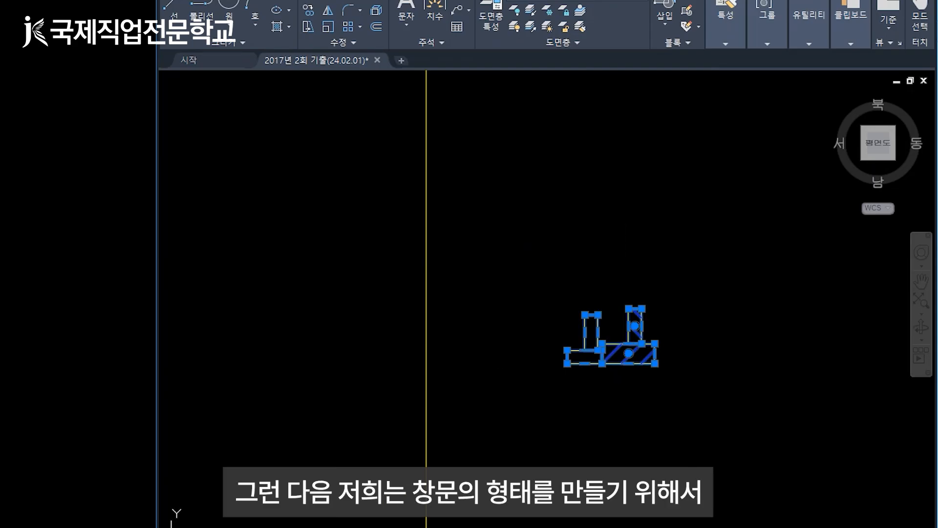
{"action": "middle_click_drag", "start_coordinate": [705, 298], "coordinate": [699, 425]}
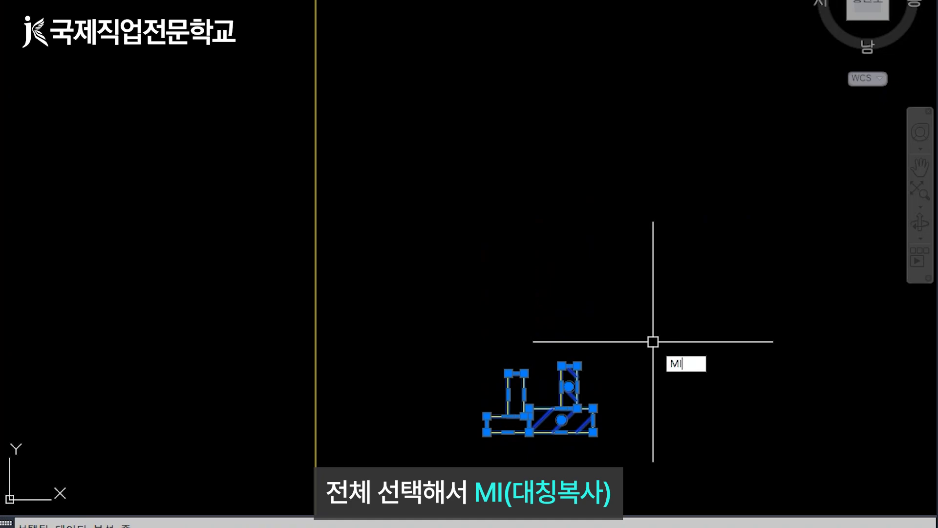
{"action": "key", "text": "Return"}
{"action": "left_click", "coordinate": [460, 326]}
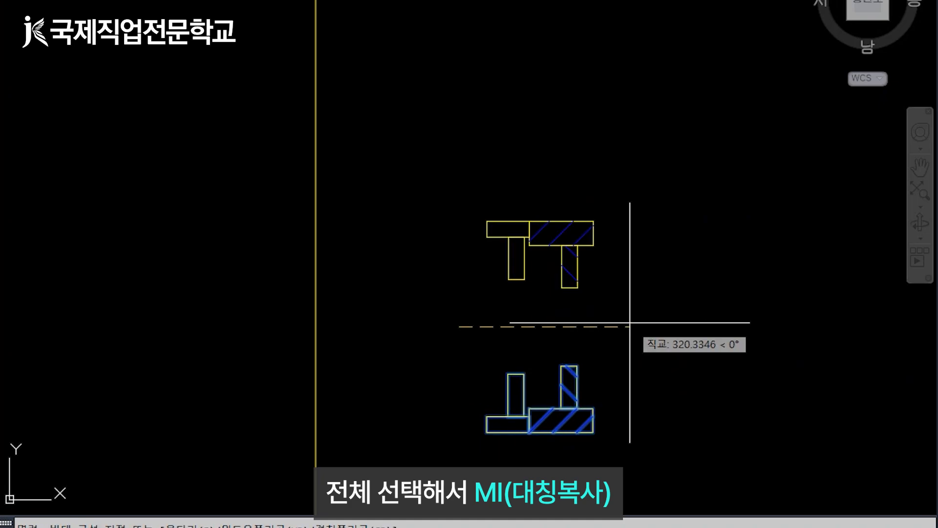
{"action": "left_click", "coordinate": [630, 323]}
{"action": "key", "text": "Return"}
Draw the two glass lines joining the end midpoints of the facing timber sashes and of the facing aluminium sashes
{"action": "middle_click_drag", "start_coordinate": [674, 434], "coordinate": [687, 330]}
{"action": "key", "text": "Return"}
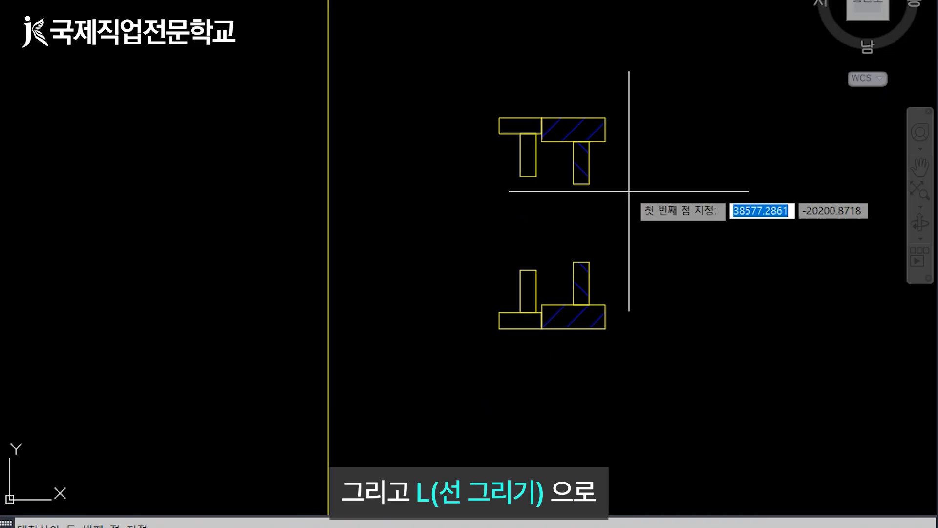
{"action": "left_click", "coordinate": [582, 184]}
{"action": "left_click", "coordinate": [581, 262]}
{"action": "key", "text": "Return"}
{"action": "key", "text": "Return"}
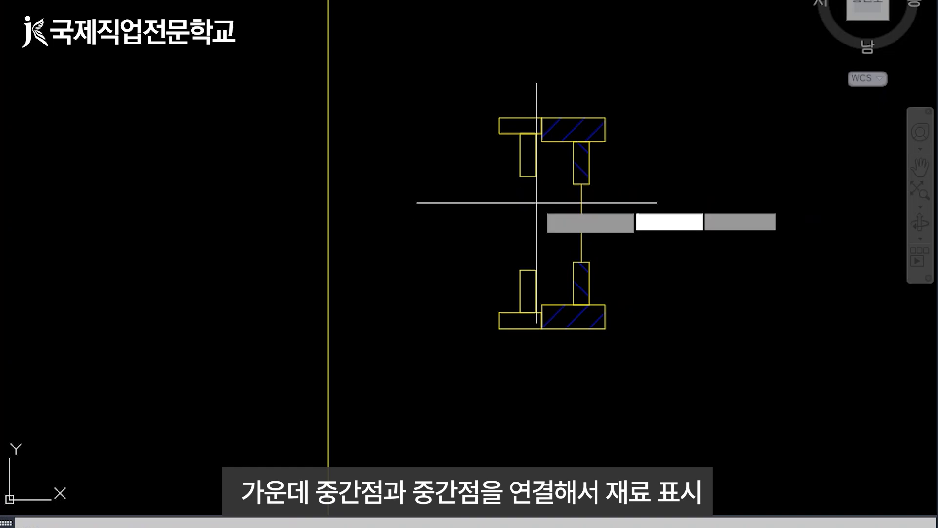
{"action": "left_click", "coordinate": [529, 175]}
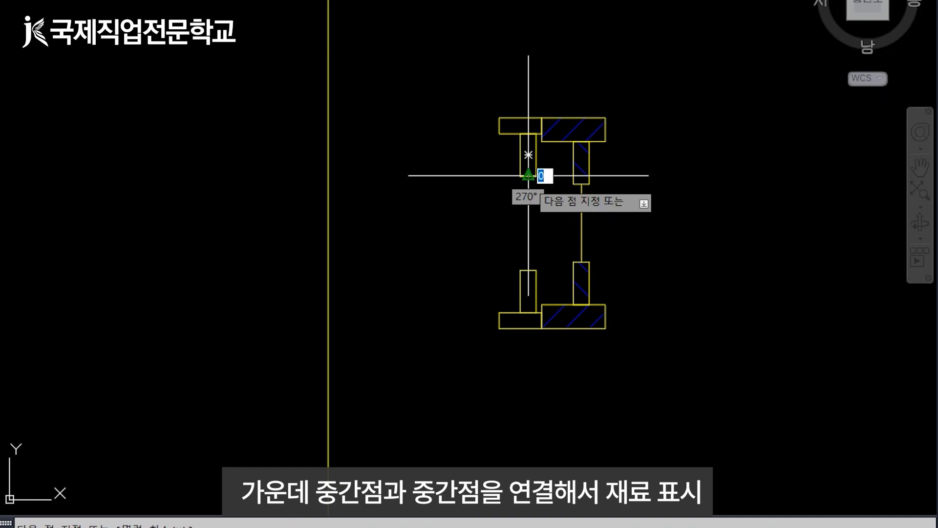
{"action": "left_click", "coordinate": [528, 271]}
{"action": "key", "text": "Return"}
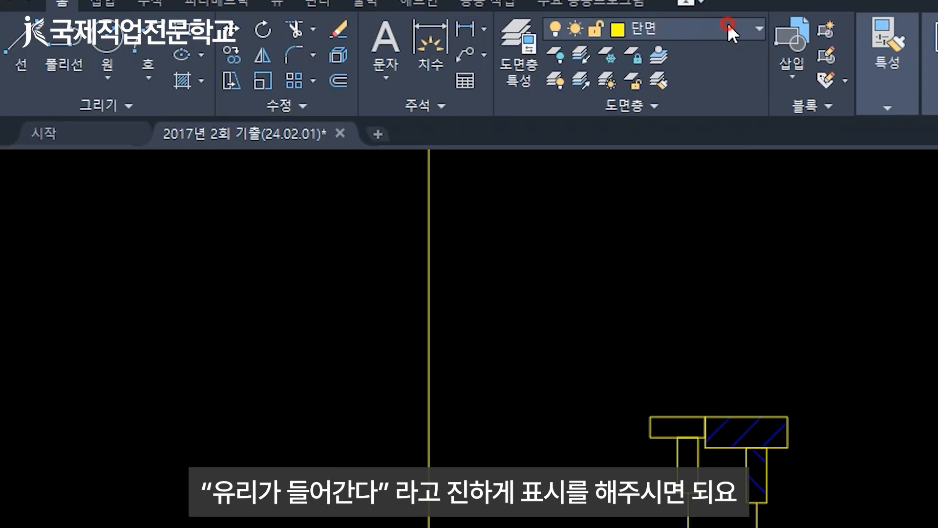
Make 마감 the current layer and draw a line joining the inner right corners of the two timber frames
{"action": "left_click", "coordinate": [729, 27]}
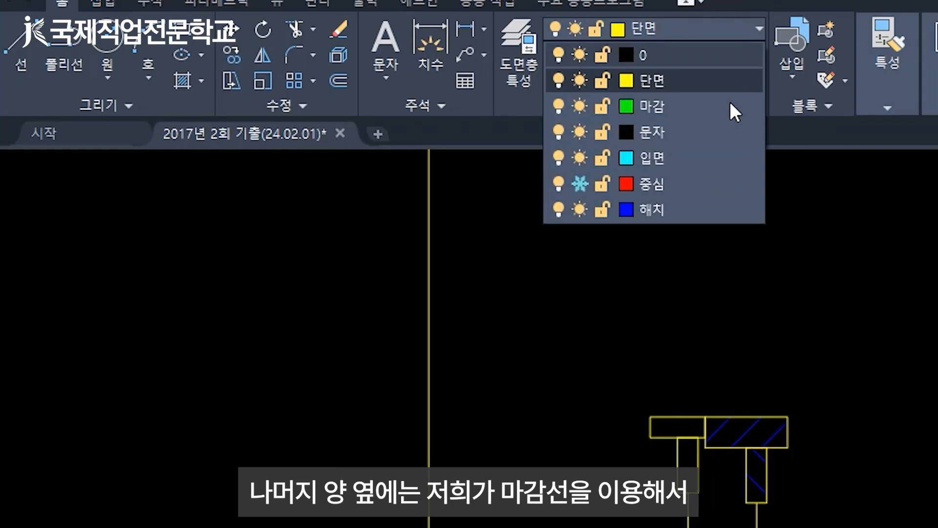
{"action": "left_click", "coordinate": [692, 112]}
{"action": "type", "text": "l"}
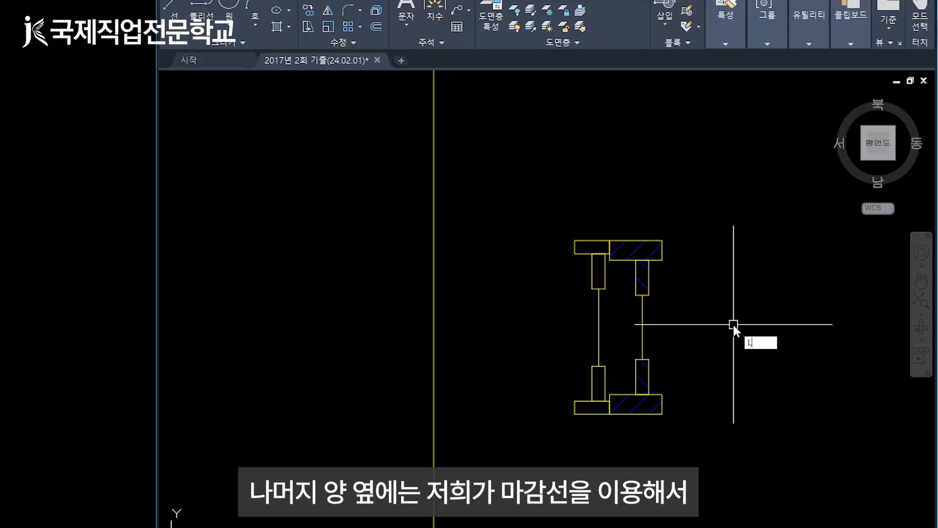
{"action": "key", "text": "Return"}
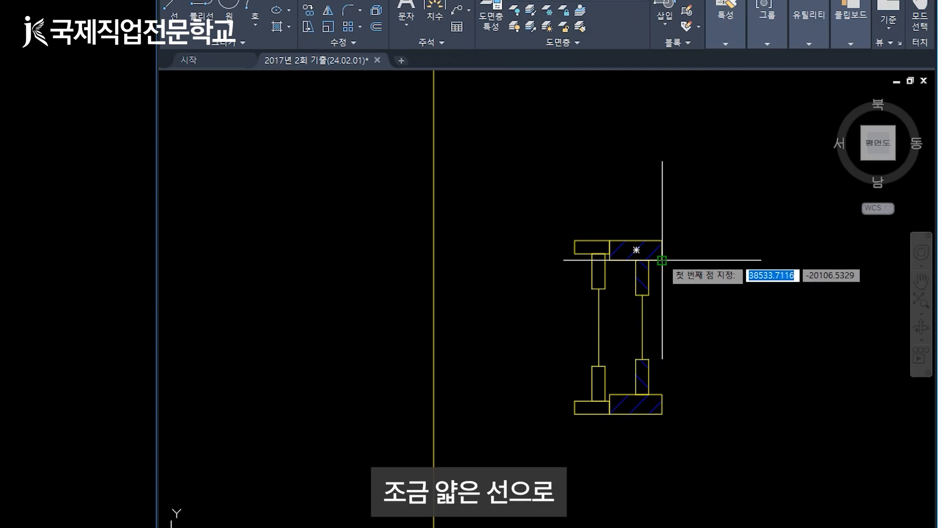
{"action": "left_click", "coordinate": [662, 260]}
{"action": "left_click", "coordinate": [662, 395]}
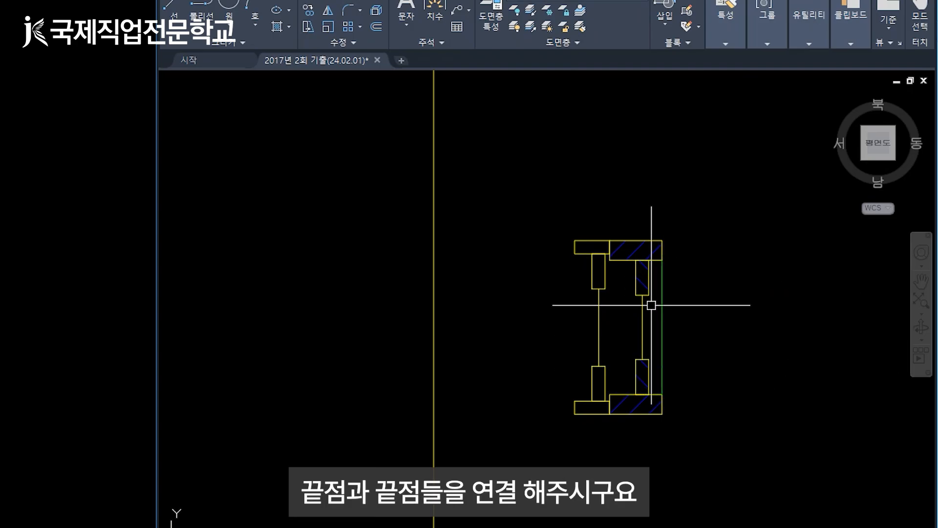
Draw finish lines joining the corners of the upper and lower timber sashes on both sides of the glass
{"action": "left_click", "coordinate": [649, 294]}
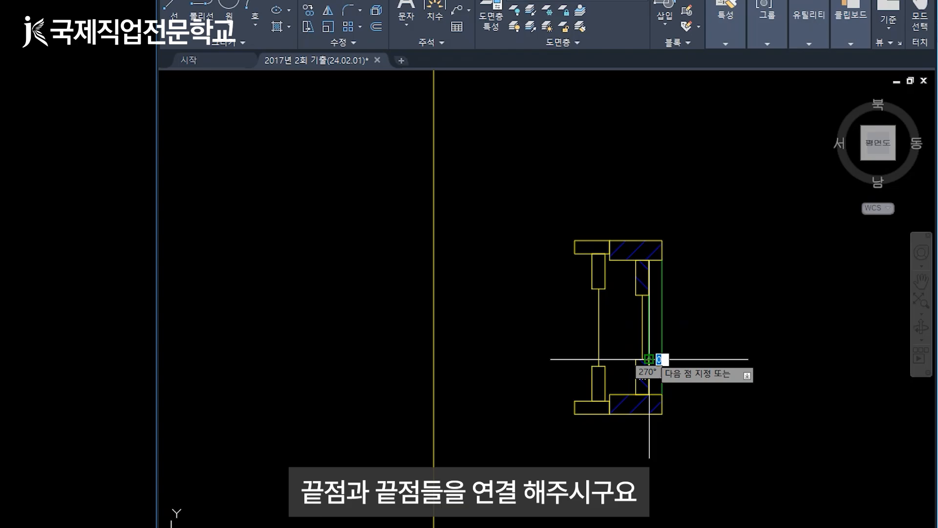
{"action": "left_click", "coordinate": [649, 359]}
{"action": "key", "text": "space"}
{"action": "left_click", "coordinate": [636, 295]}
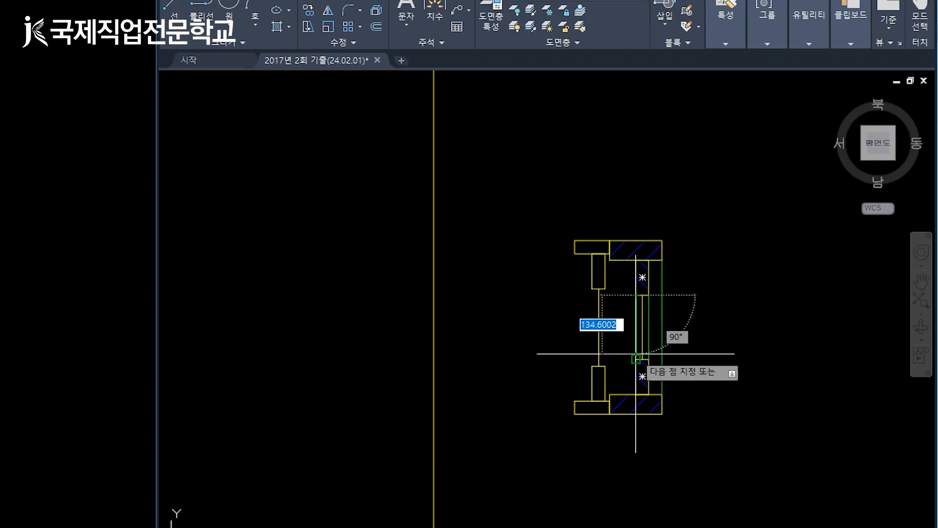
{"action": "key", "text": "space"}
Draw a vertical finish line from the upper timber frame to the lower one along the timber-aluminium joint
{"action": "key", "text": "space"}
{"action": "left_click", "coordinate": [610, 260]}
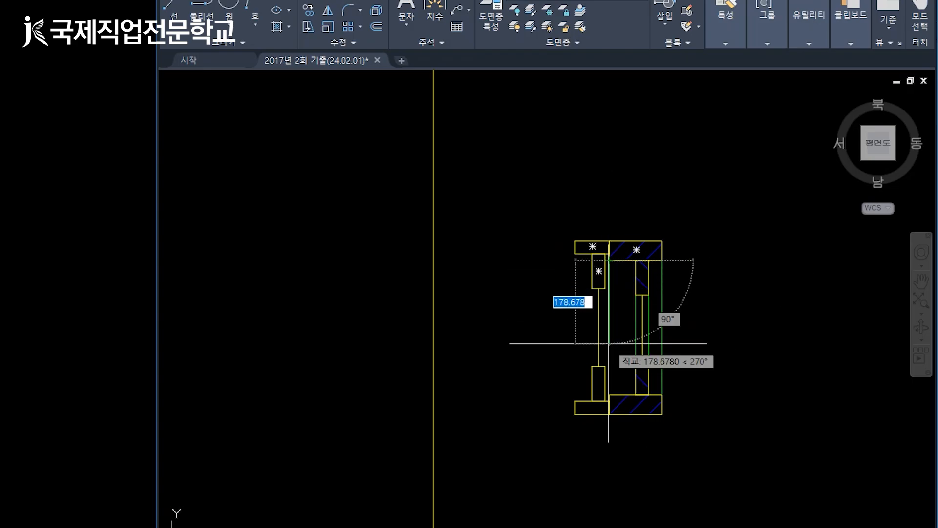
{"action": "left_click", "coordinate": [614, 389]}
{"action": "key", "text": "space"}
Draw finish lines joining the corners of the upper and lower aluminium sashes on both sides of the glass
{"action": "key", "text": "space"}
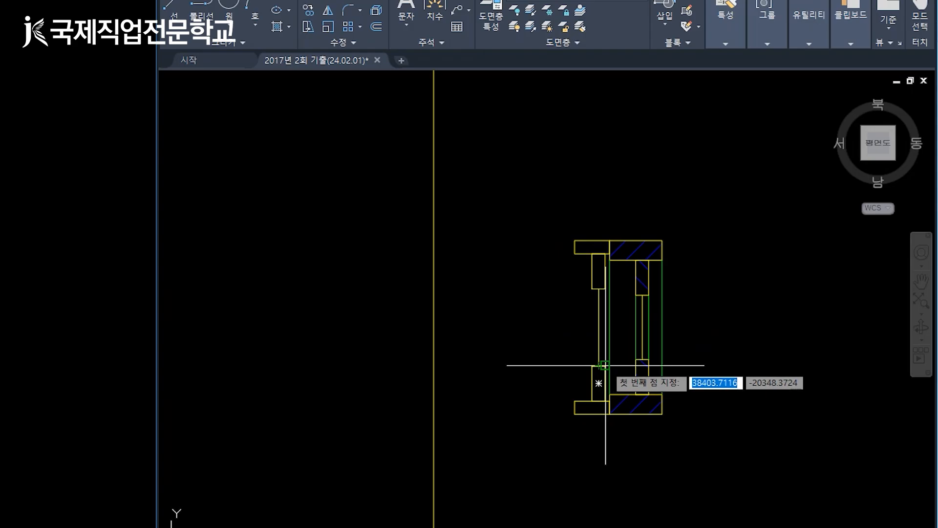
{"action": "left_click", "coordinate": [606, 365]}
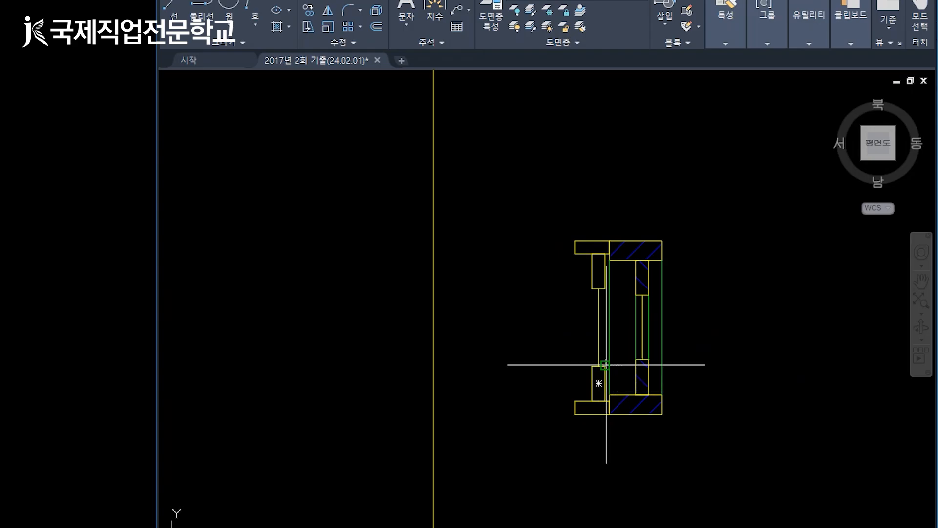
{"action": "left_click", "coordinate": [606, 289]}
{"action": "key", "text": "space"}
{"action": "key", "text": "space"}
{"action": "left_click", "coordinate": [592, 288]}
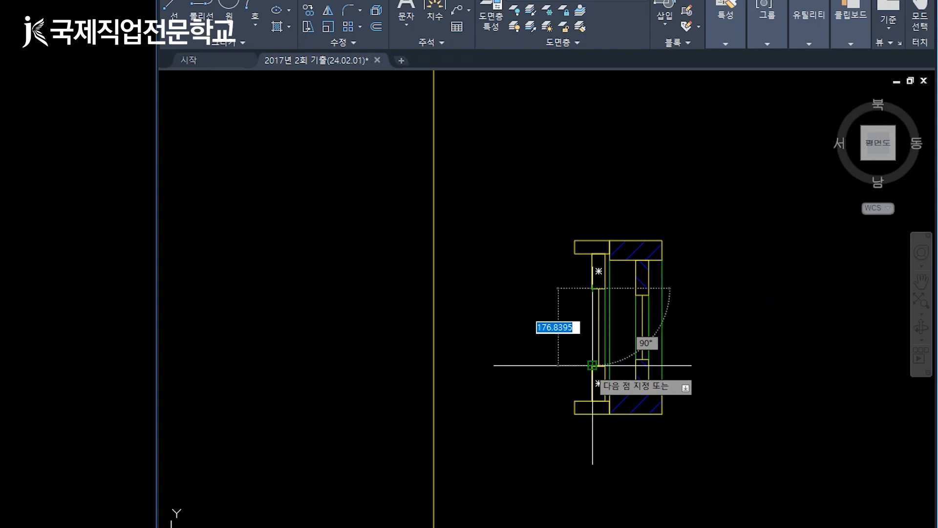
{"action": "left_click", "coordinate": [591, 365]}
{"action": "key", "text": "space"}
Draw a finish line joining the outer left corners of the upper and lower aluminium frames
{"action": "key", "text": "space"}
{"action": "left_click", "coordinate": [574, 253]}
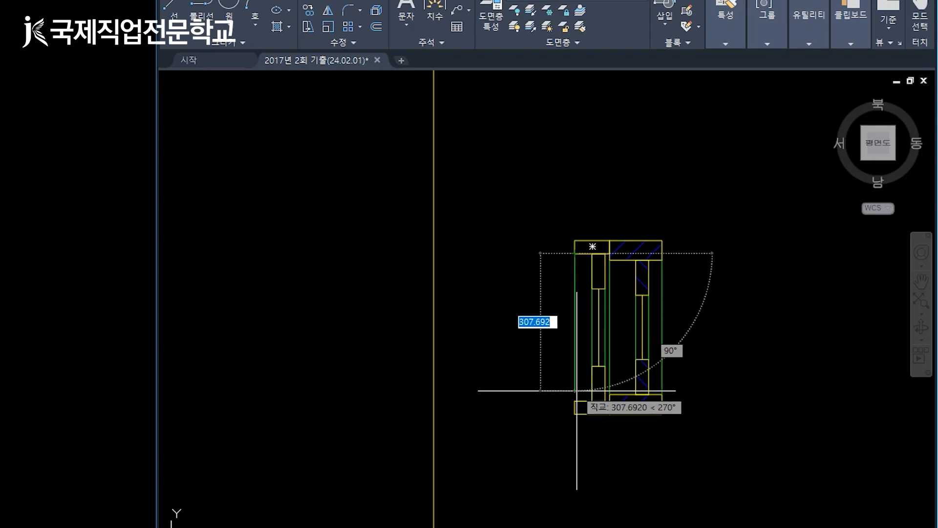
{"action": "left_click", "coordinate": [575, 402]}
{"action": "key", "text": "space"}
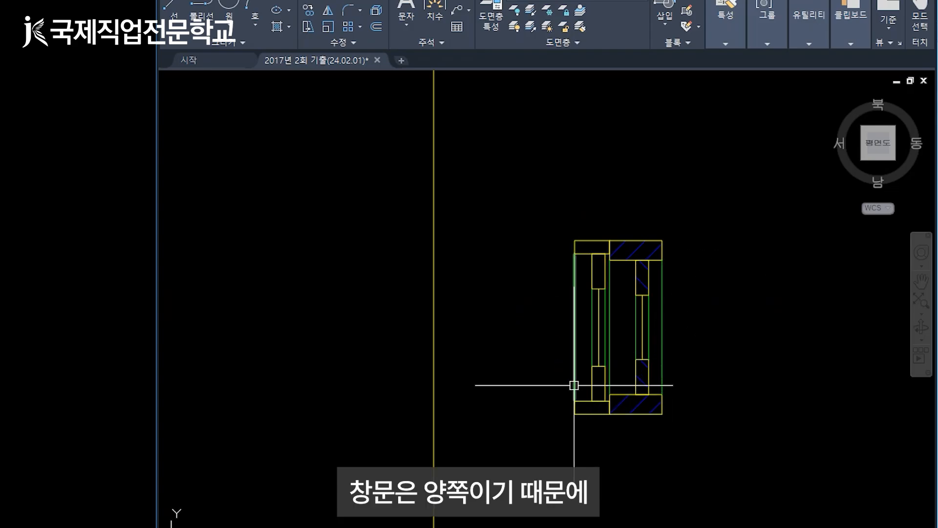
Offset the aluminium frame's outer finish line 10 inward and the joint's finish line 30 towards the timber sash
{"action": "type", "text": "o"}
{"action": "key", "text": "space"}
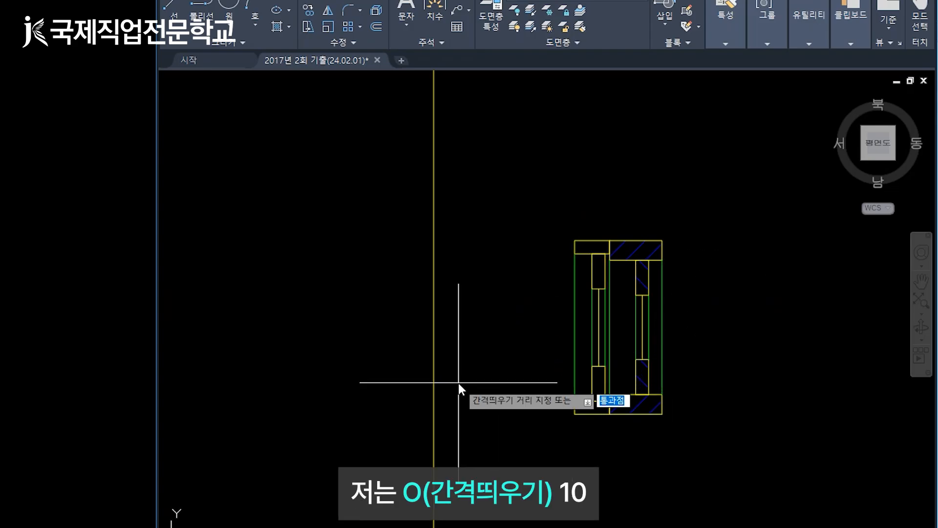
{"action": "key", "text": "space"}
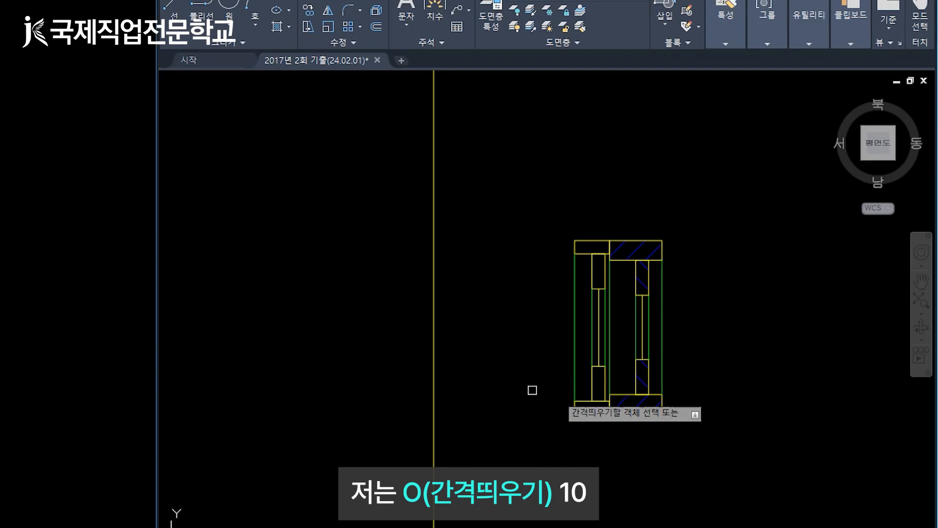
{"action": "left_click", "coordinate": [575, 385]}
{"action": "left_click", "coordinate": [584, 380]}
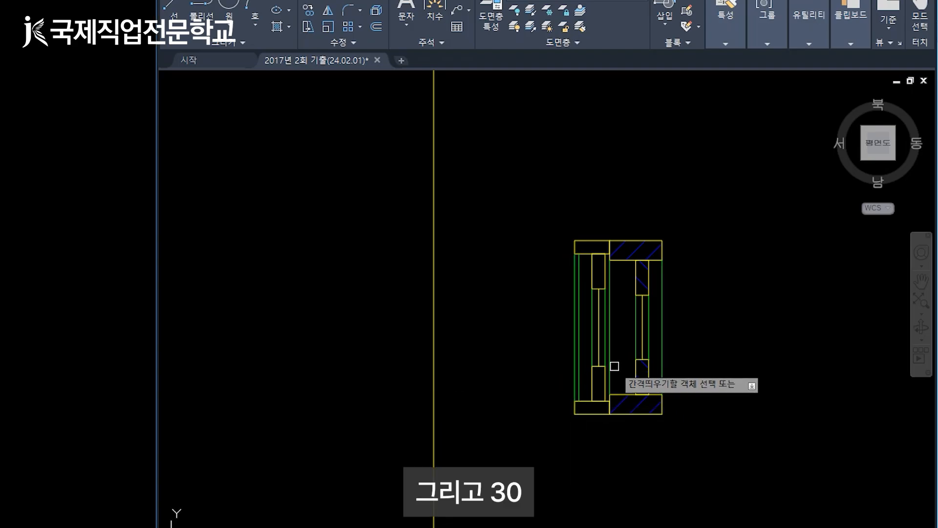
{"action": "left_click", "coordinate": [611, 369]}
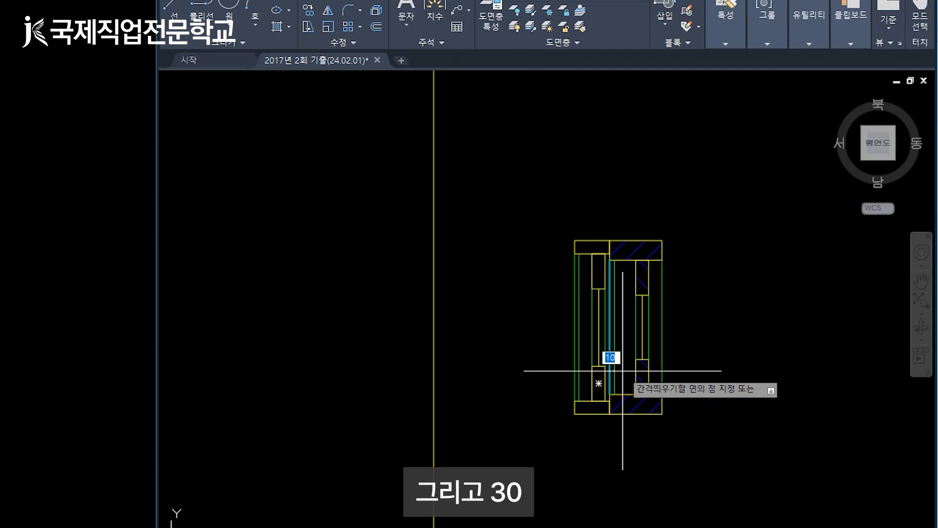
{"action": "left_click", "coordinate": [621, 376]}
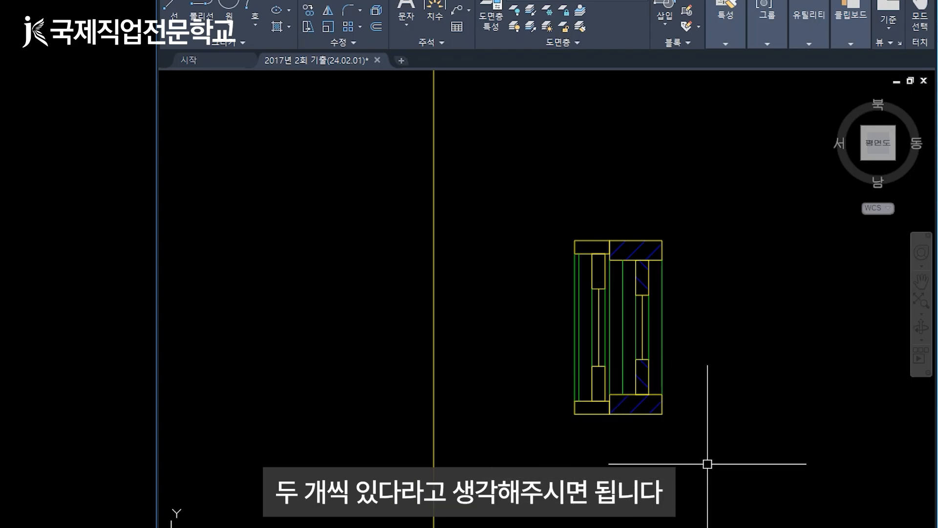
Move the whole window by the timber frame's upper right corner to the interior finish line's endpoint below the lintel
{"action": "left_click", "coordinate": [736, 465]}
{"action": "left_click", "coordinate": [535, 191]}
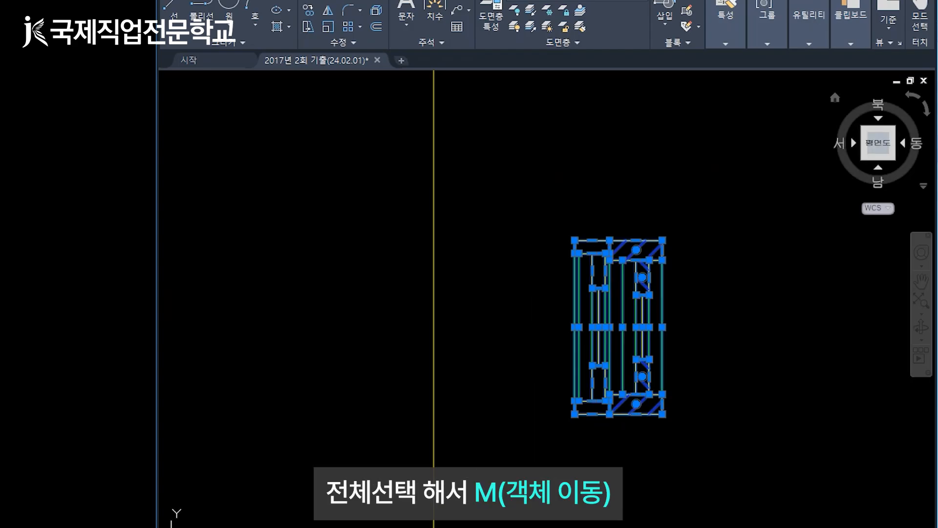
{"action": "key", "text": "m"}
{"action": "key", "text": "Return"}
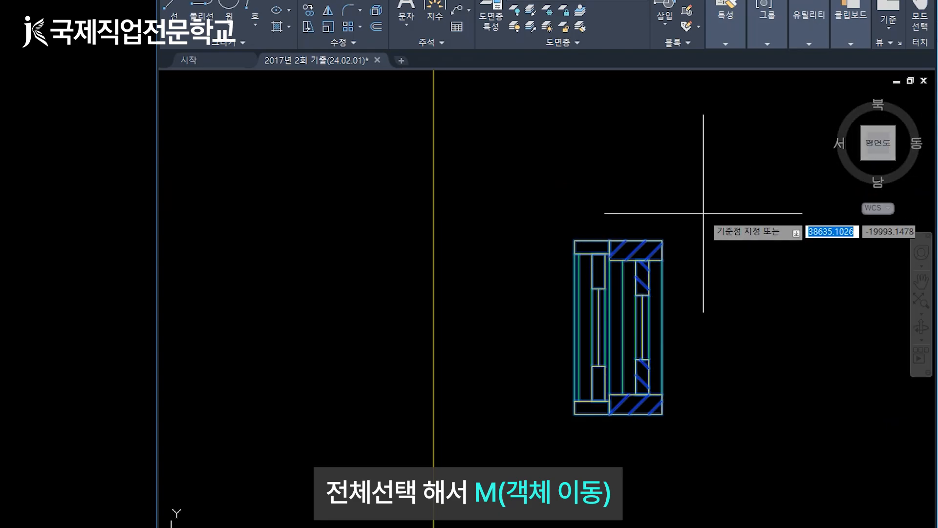
{"action": "left_click", "coordinate": [662, 241]}
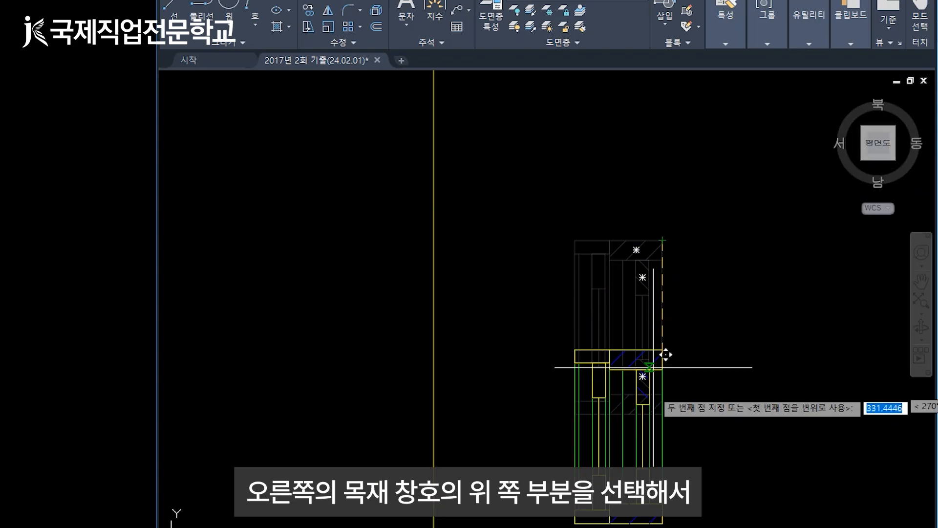
{"action": "scroll", "coordinate": [597, 446], "scroll_direction": "down", "scroll_amount": 4}
{"action": "scroll", "coordinate": [634, 161], "scroll_direction": "up", "scroll_amount": 4}
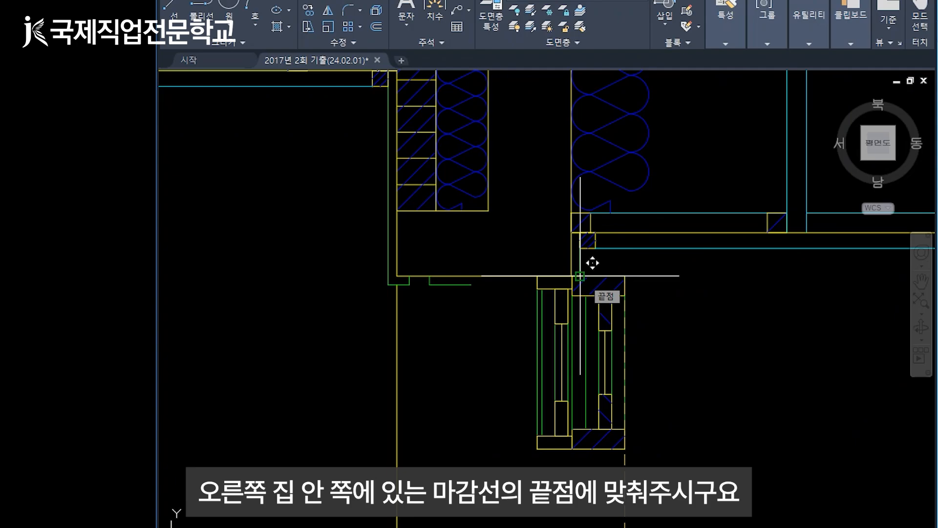
{"action": "left_click", "coordinate": [580, 276]}
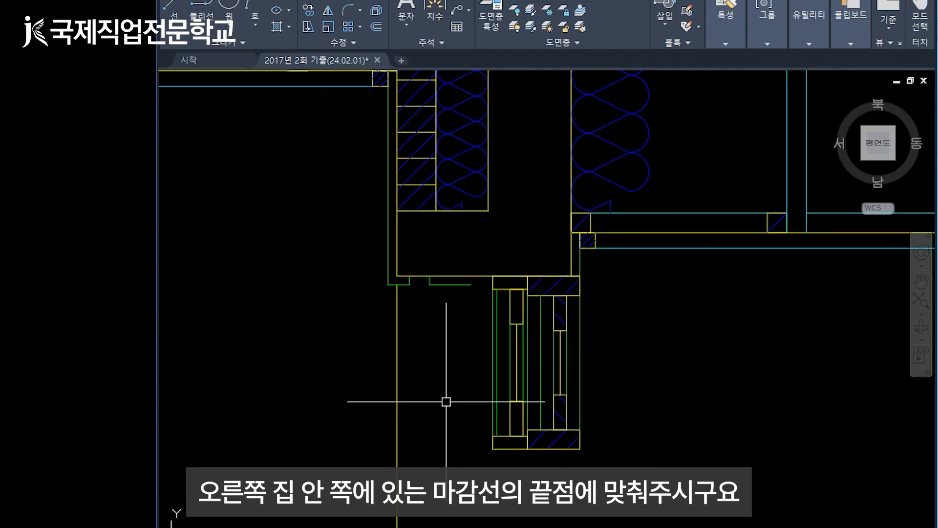
Extend the exterior finish line under the lintel to the aluminium frame
{"action": "type", "text": "ex"}
{"action": "key", "text": "Return"}
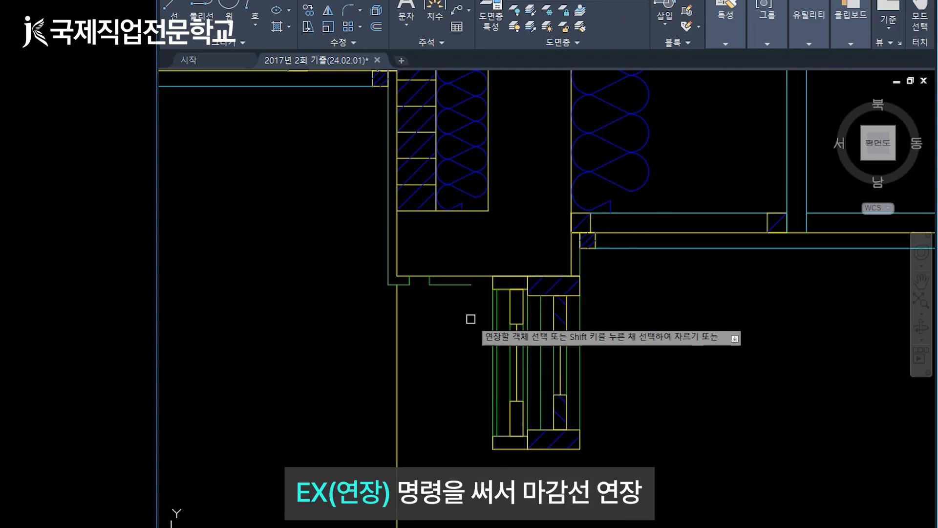
{"action": "left_click", "coordinate": [456, 285]}
{"action": "key", "text": "Return"}
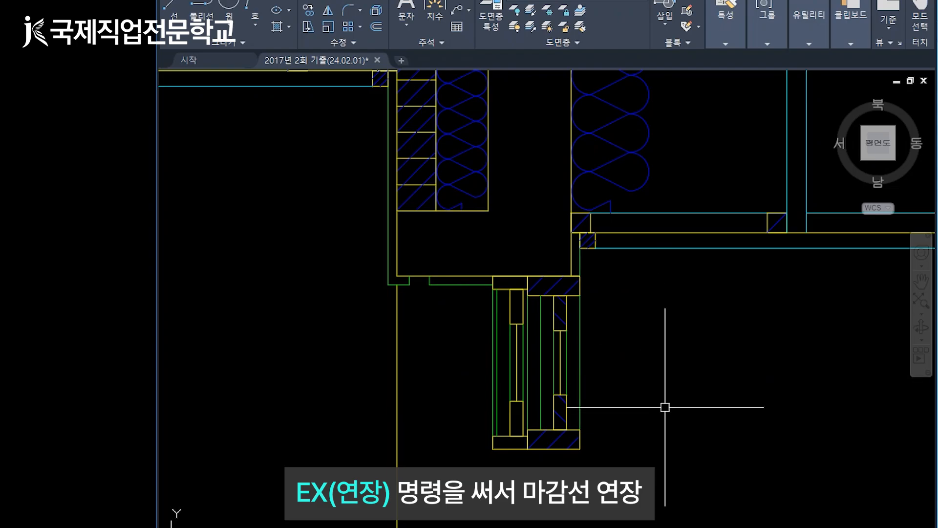
Stretch the window's lower half by the timber frame's lower right corner straight down to the interior floor finish line
{"action": "left_click", "coordinate": [660, 504]}
{"action": "left_click", "coordinate": [455, 373]}
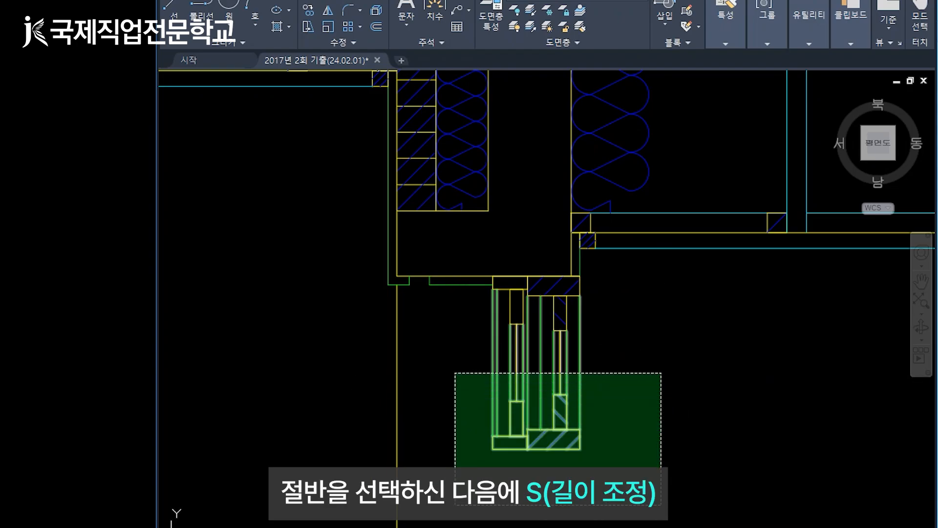
{"action": "type", "text": "S"}
{"action": "key", "text": "Return"}
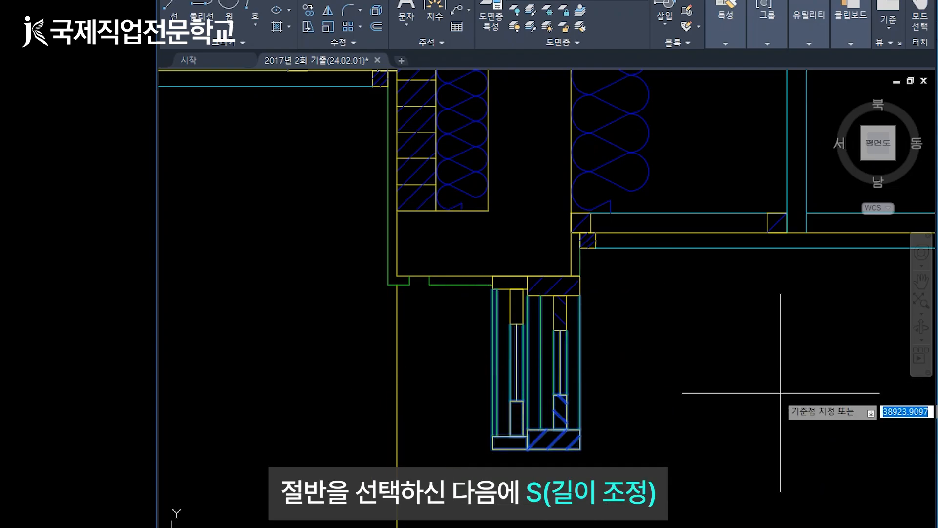
{"action": "left_click", "coordinate": [580, 448]}
{"action": "scroll", "coordinate": [616, 347], "scroll_direction": "down", "scroll_amount": 6}
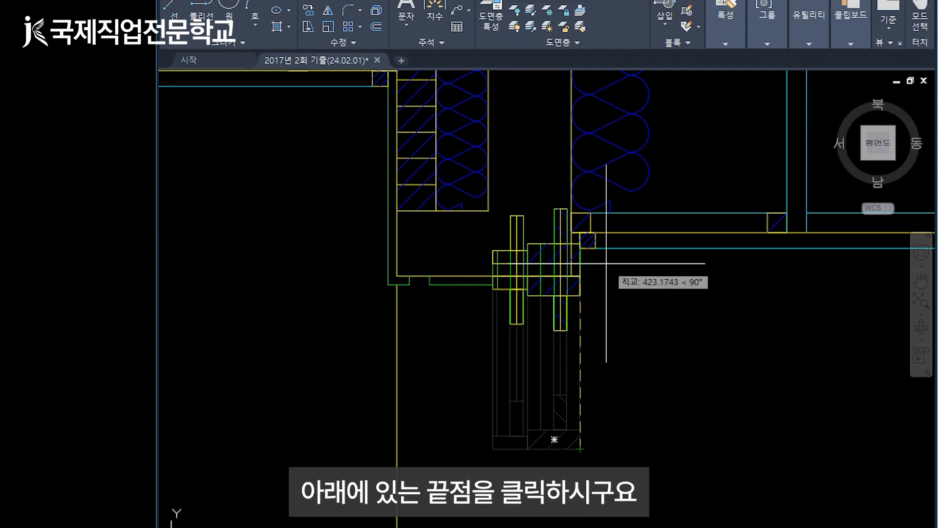
{"action": "scroll", "coordinate": [606, 318], "scroll_direction": "up", "scroll_amount": 8}
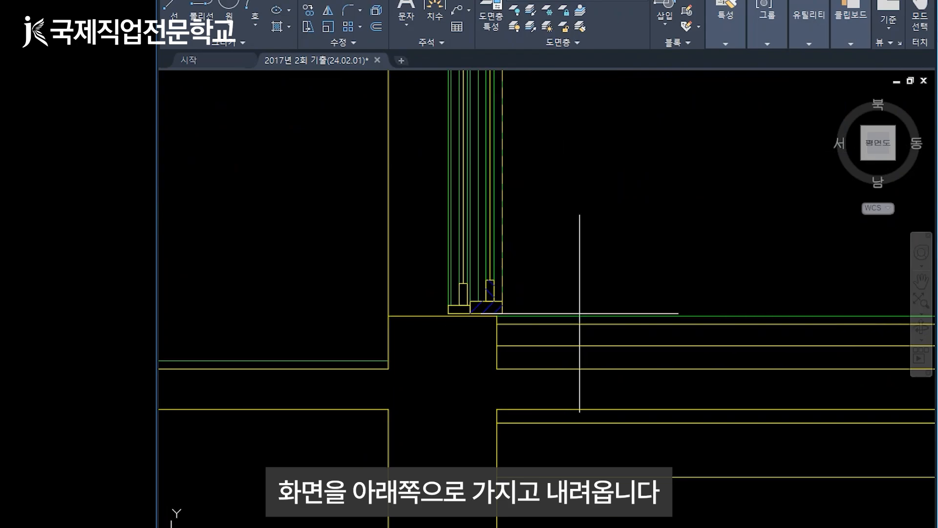
{"action": "scroll", "coordinate": [499, 320], "scroll_direction": "up", "scroll_amount": 4}
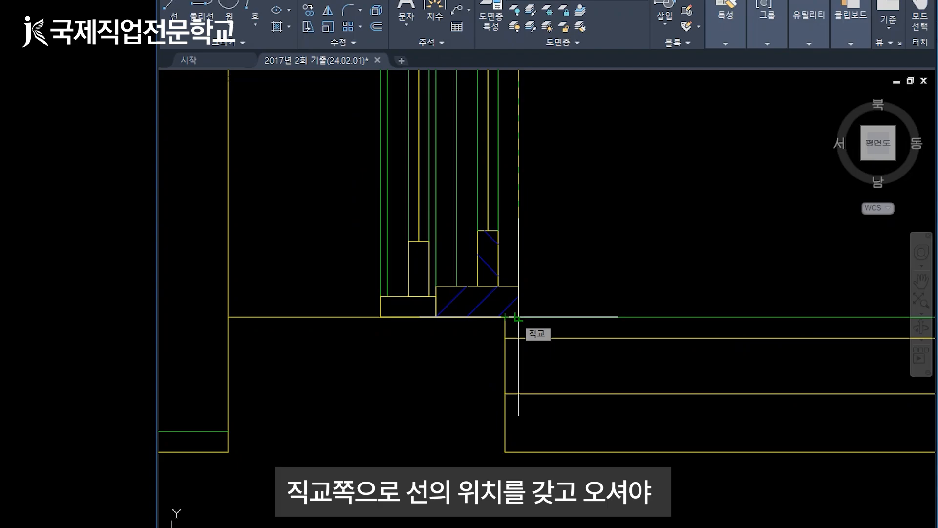
{"action": "left_click", "coordinate": [518, 317]}
{"action": "scroll", "coordinate": [540, 389], "scroll_direction": "down", "scroll_amount": 3}
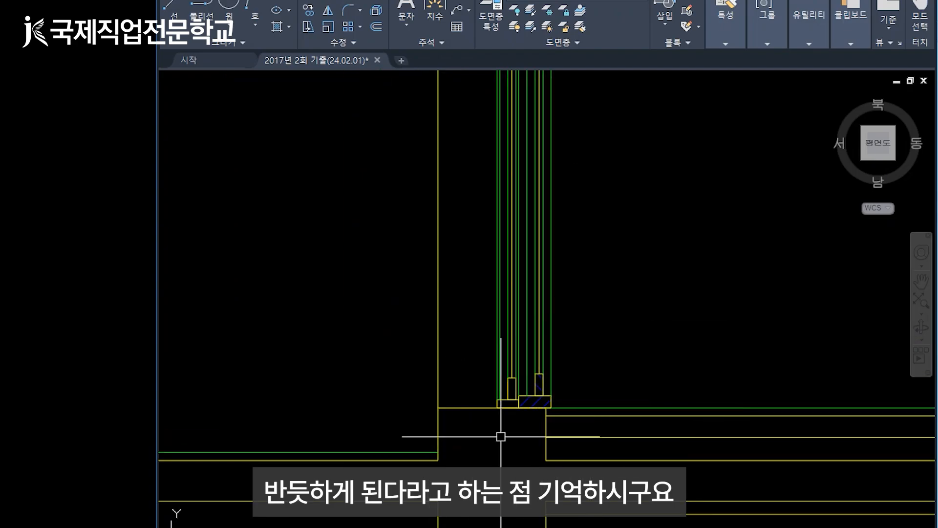
Draw the sill finish line from the lower aluminium frame's upper left corner to the wall's outer face, 20 beyond it, and down to the exterior floor finish
{"action": "scroll", "coordinate": [446, 458], "scroll_direction": "up", "scroll_amount": 2}
{"action": "middle_click_drag", "start_coordinate": [488, 444], "coordinate": [563, 428]}
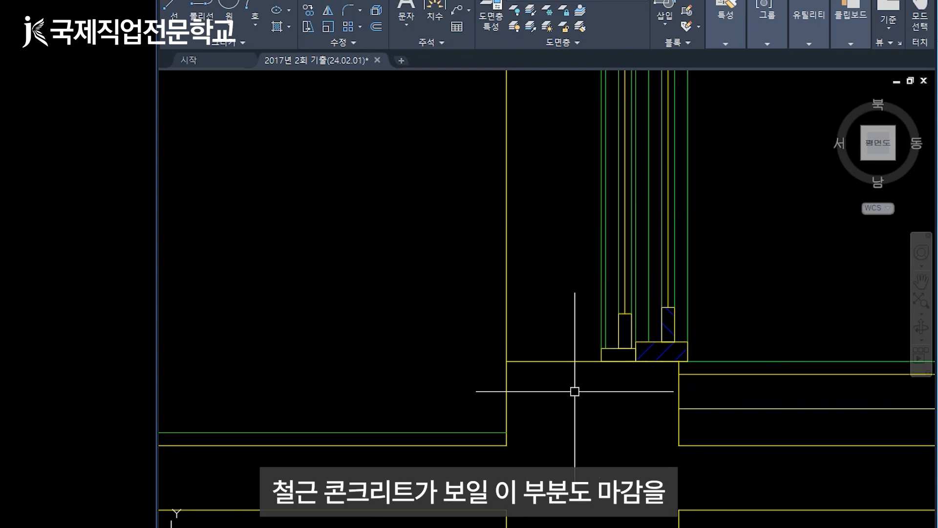
{"action": "type", "text": "l"}
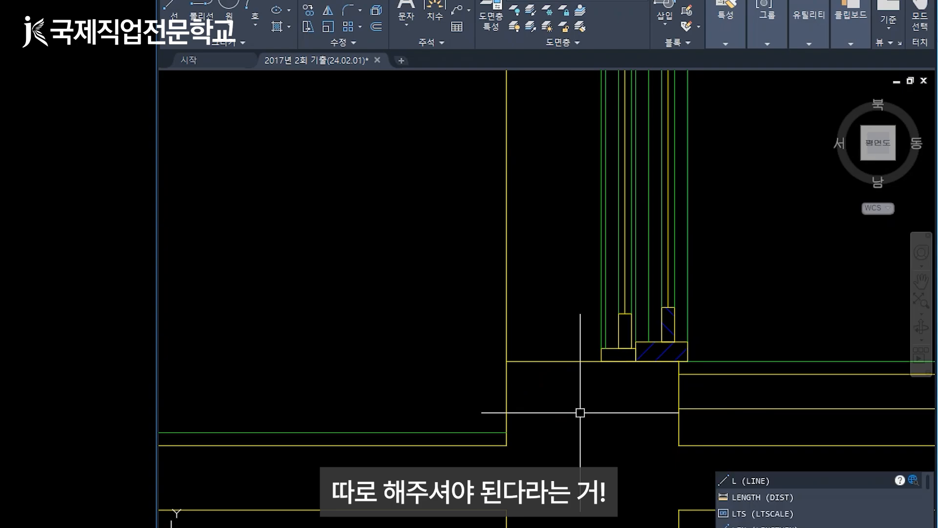
{"action": "key", "text": "Return"}
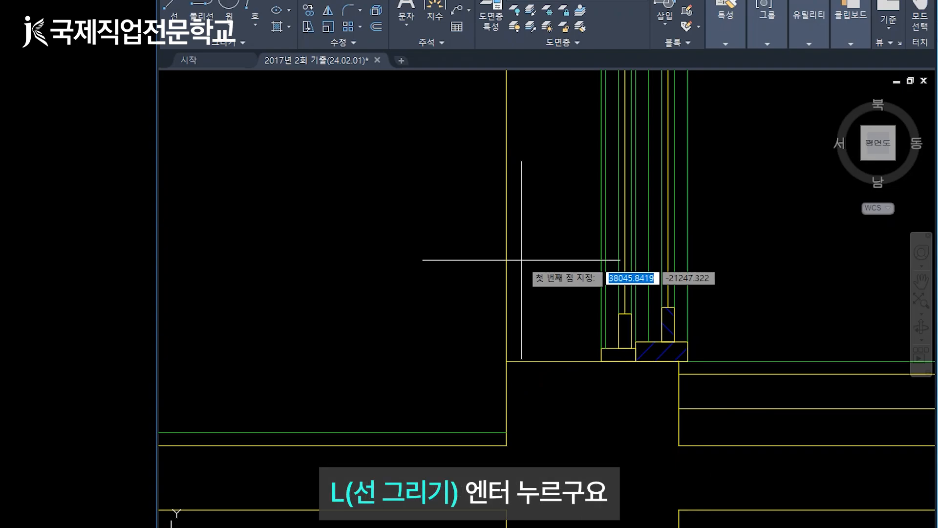
{"action": "left_click", "coordinate": [601, 347]}
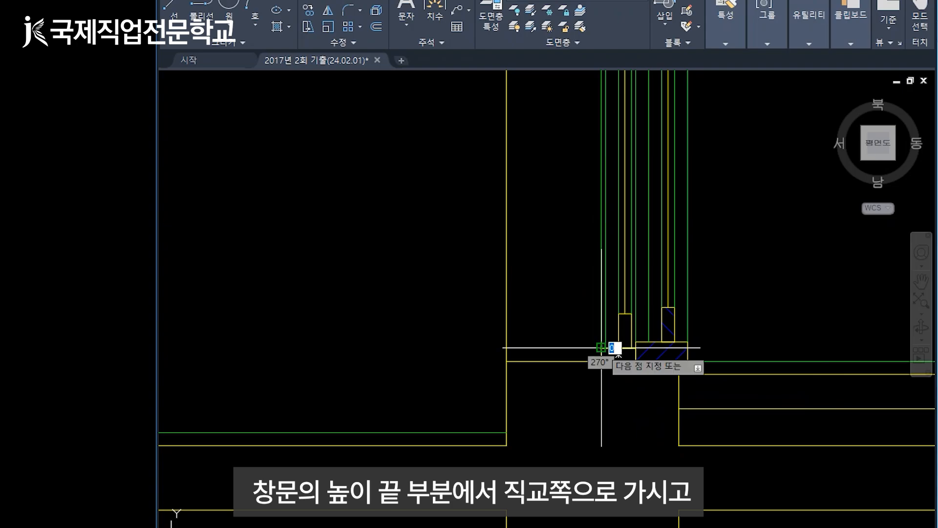
{"action": "left_click", "coordinate": [507, 348]}
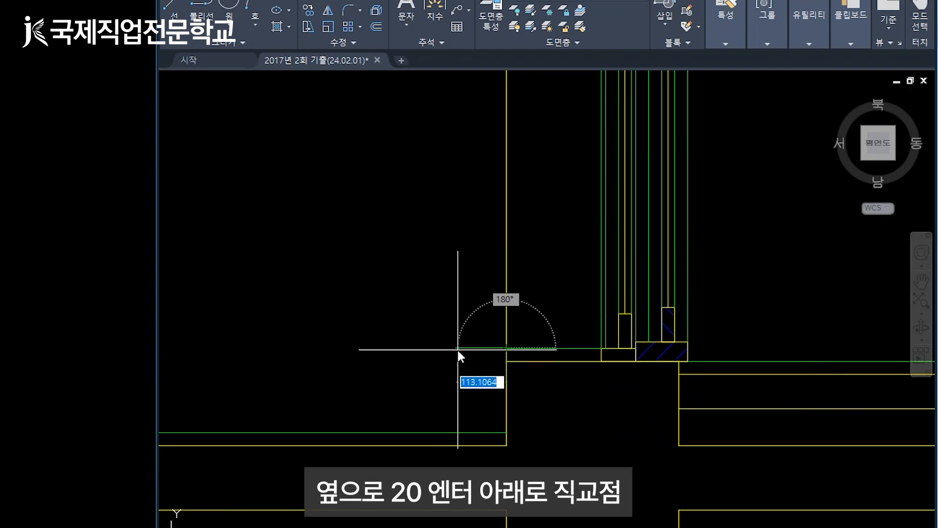
{"action": "type", "text": "20"}
{"action": "key", "text": "Return"}
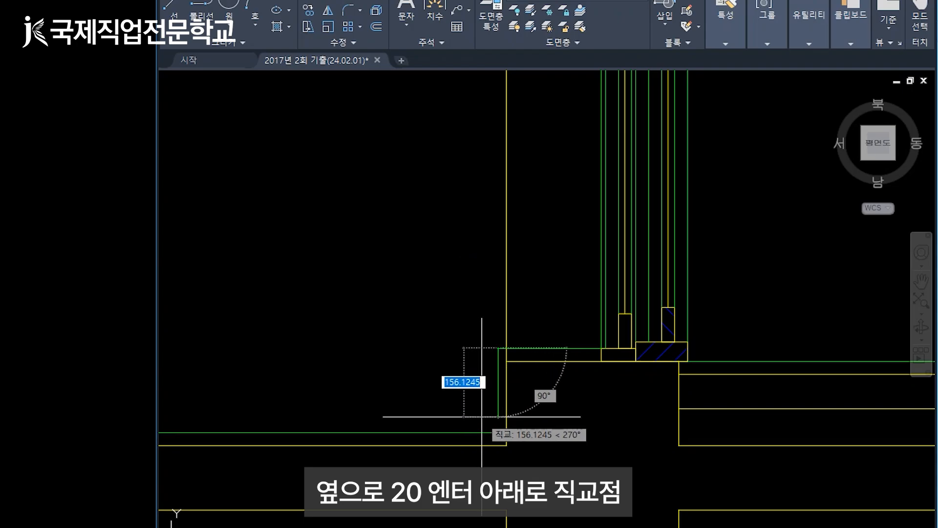
{"action": "left_click", "coordinate": [494, 431]}
{"action": "key", "text": "Return"}
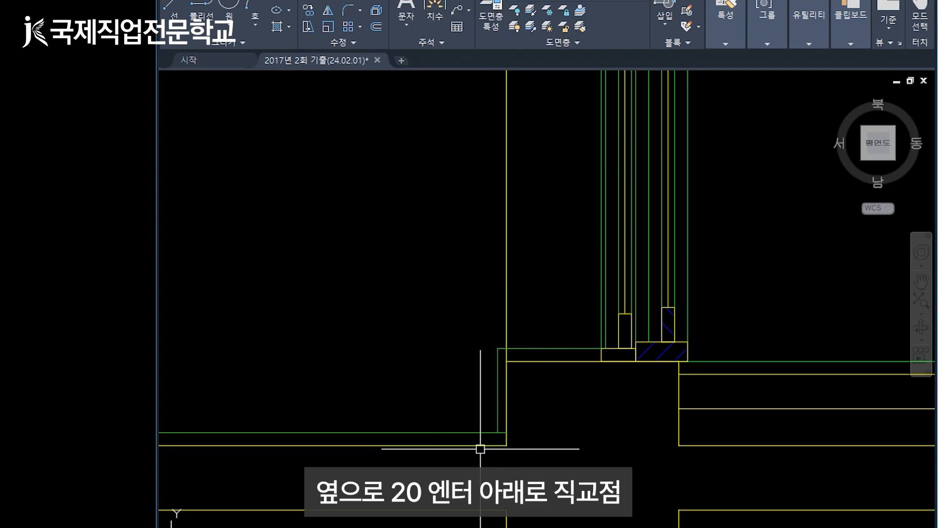
Trim the wall's outer section line between the new sill finish line and the top of the concrete
{"action": "type", "text": "tr"}
{"action": "key", "text": "Return"}
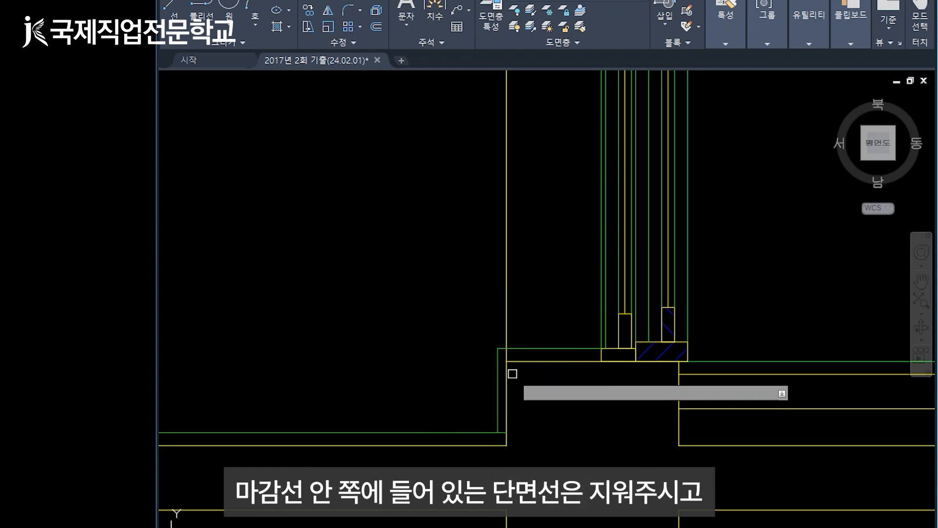
{"action": "key", "text": "Escape"}
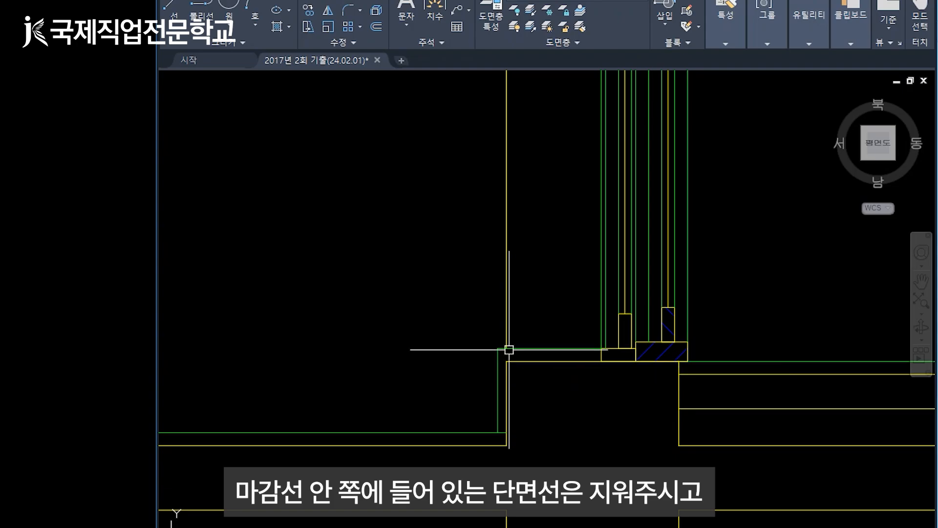
Change the wall's outer vertical line beside the window to the 입면 layer
{"action": "left_click", "coordinate": [509, 256]}
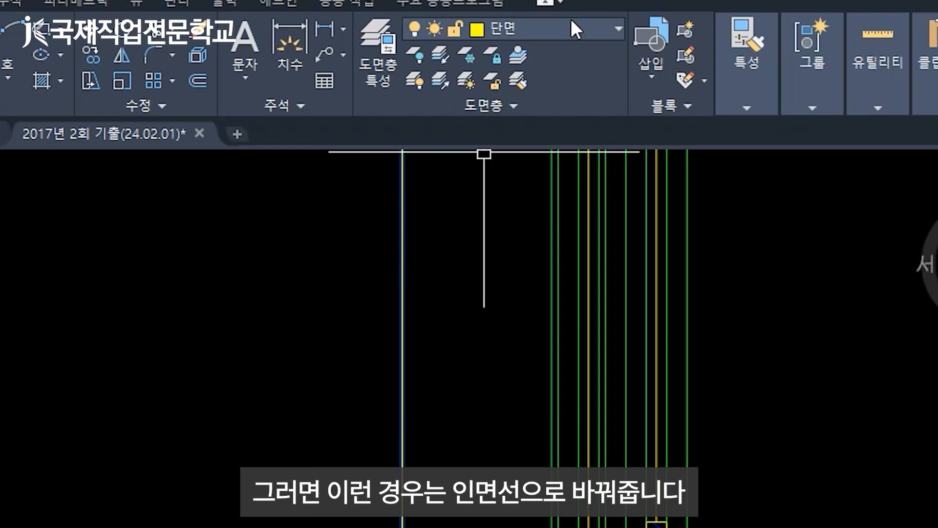
{"action": "left_click", "coordinate": [571, 23]}
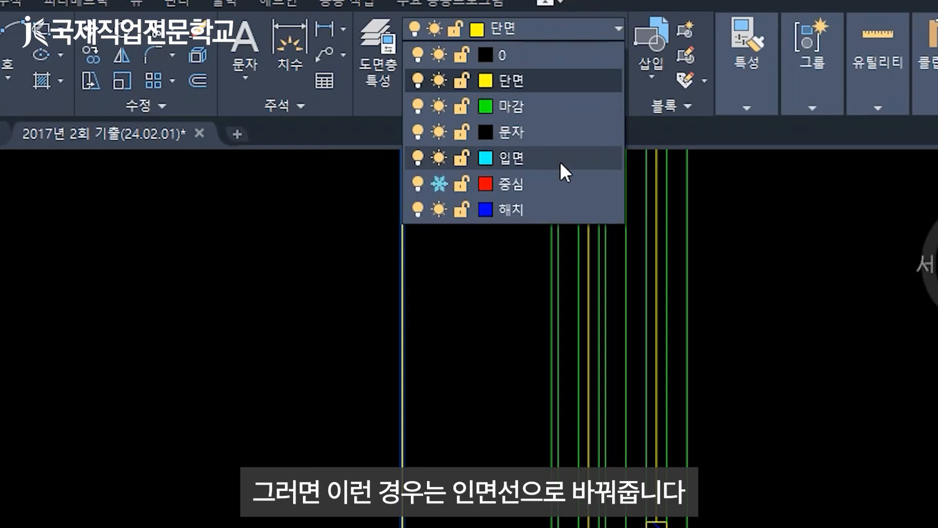
{"action": "left_click", "coordinate": [561, 162]}
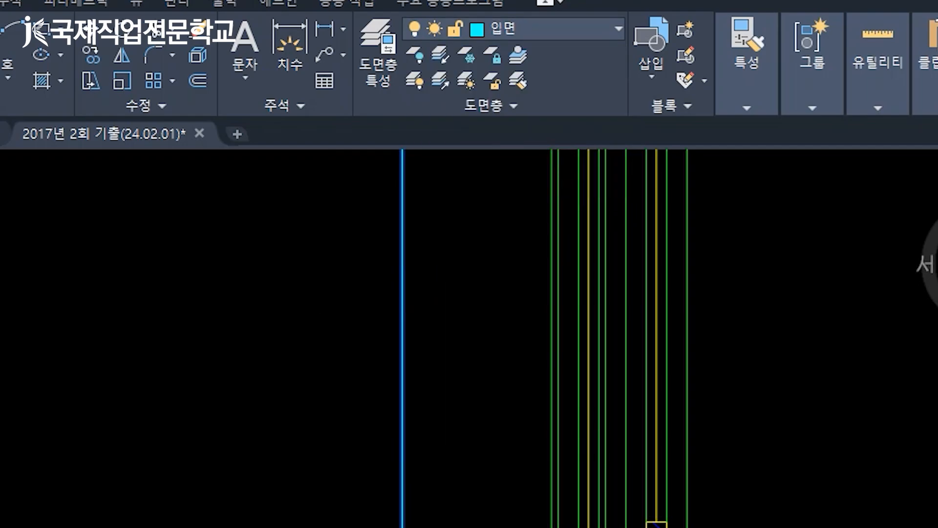
{"action": "key", "text": "Escape"}
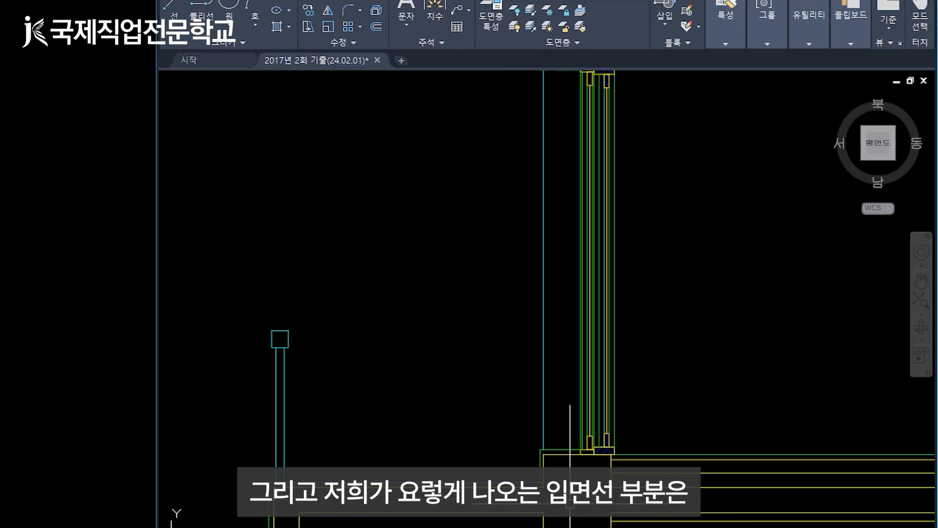
Hatch the wall area between the outer elevation line and the window with a user-defined pattern at angle 0 and spacing 60
{"action": "scroll", "coordinate": [570, 503], "scroll_direction": "down", "scroll_amount": 2}
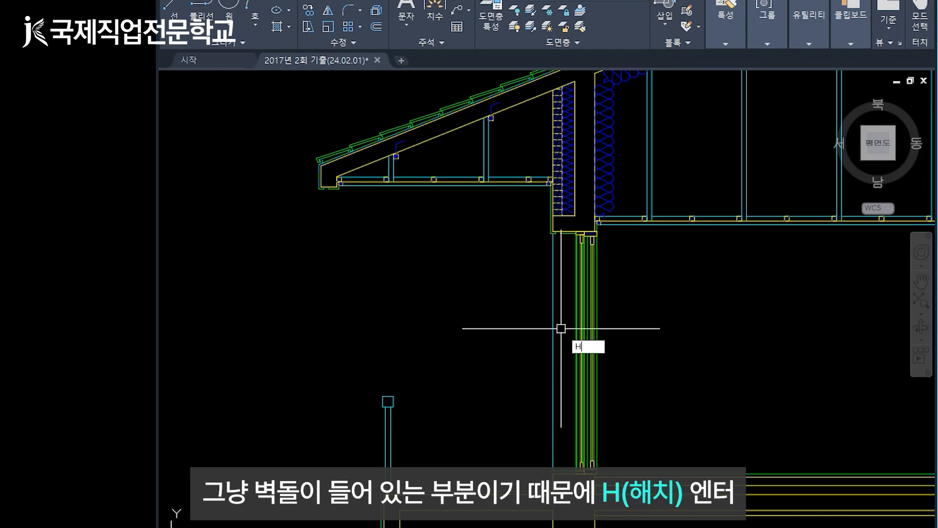
{"action": "key", "text": "Return"}
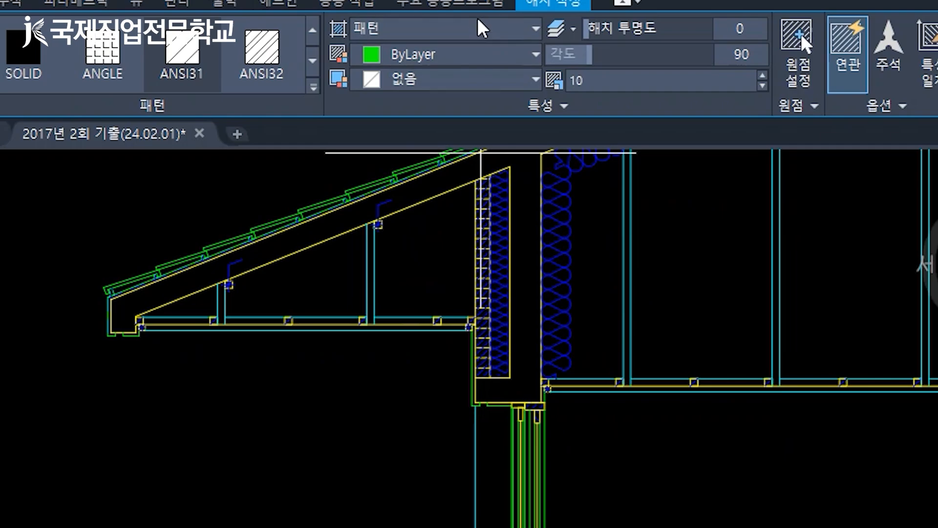
{"action": "left_click", "coordinate": [478, 29]}
{"action": "left_click", "coordinate": [457, 128]}
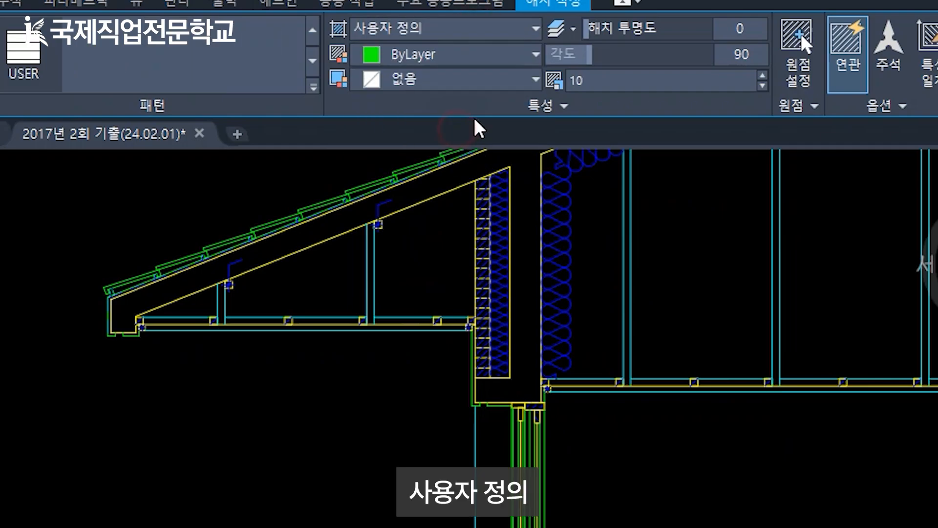
{"action": "left_click", "coordinate": [724, 56]}
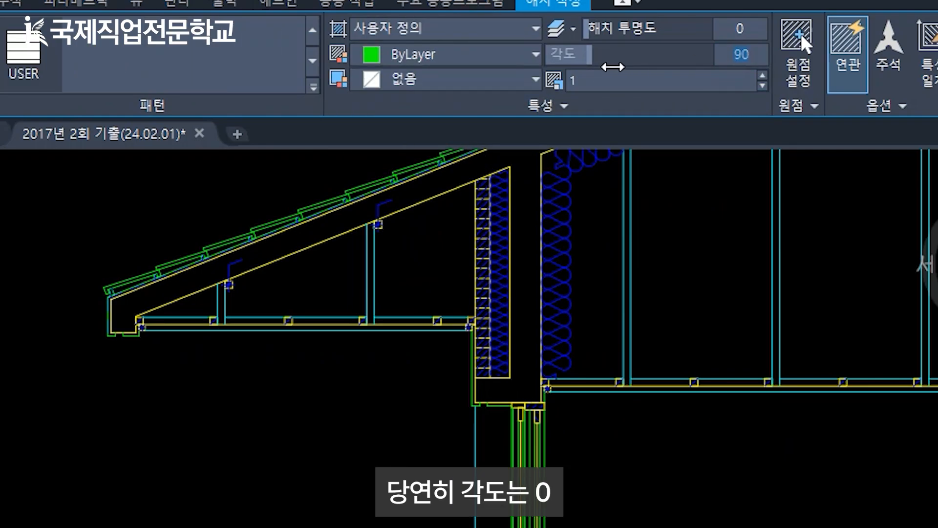
{"action": "left_click", "coordinate": [646, 80]}
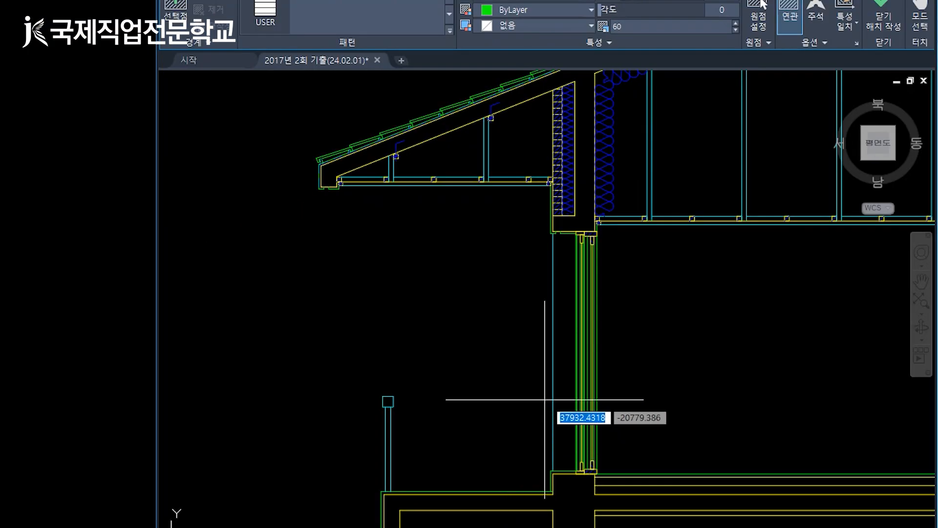
{"action": "left_click", "coordinate": [566, 394]}
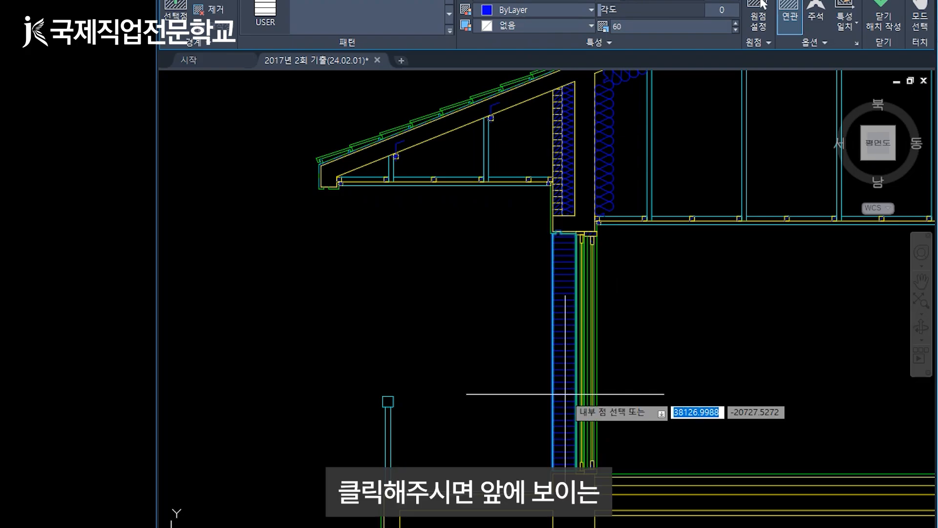
{"action": "key", "text": "Return"}
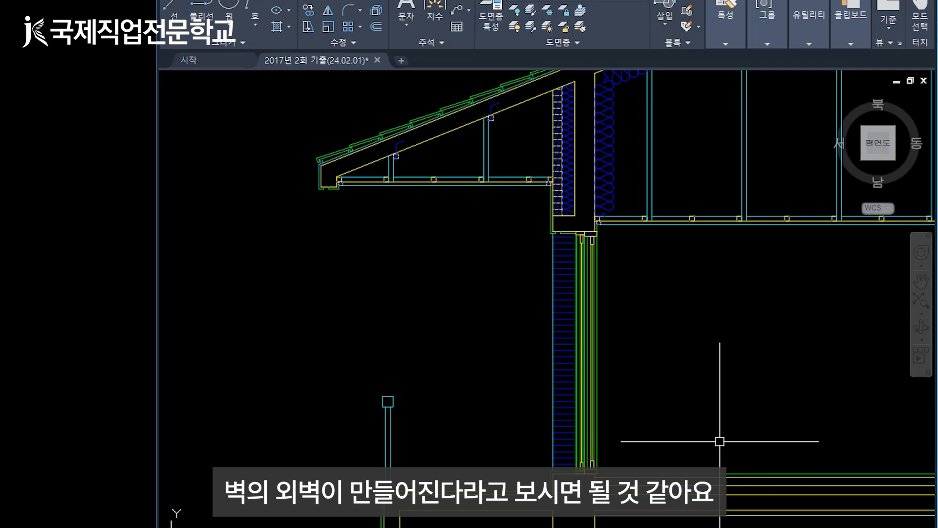
Thaw the 중심 layer to show the centre lines
{"action": "mouse_move", "coordinate": [808, 390]}
{"action": "middle_mouse_down"}
{"action": "mouse_move", "coordinate": [773, 385]}
{"action": "mouse_move", "coordinate": [708, 331]}
{"action": "mouse_move", "coordinate": [706, 398]}
{"action": "mouse_move", "coordinate": [687, 398]}
{"action": "mouse_move", "coordinate": [640, 327]}
{"action": "mouse_move", "coordinate": [608, 345]}
{"action": "middle_mouse_up"}
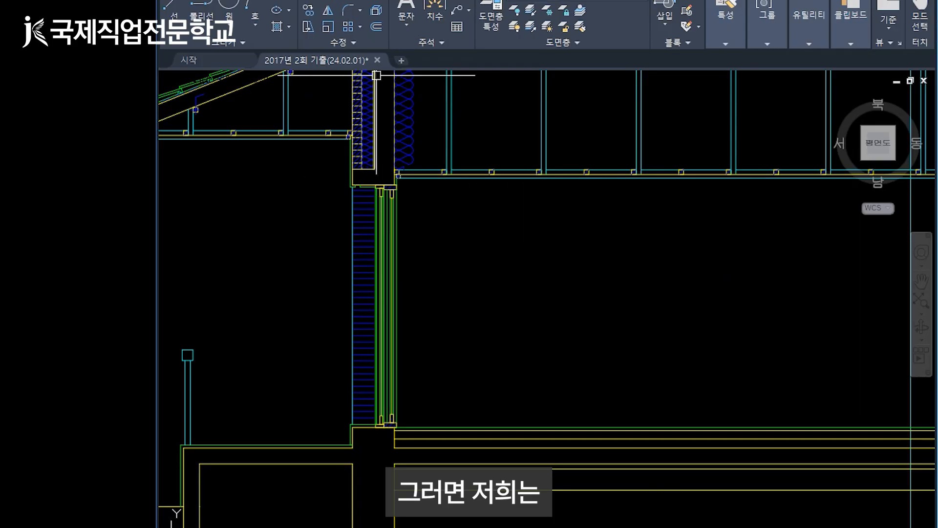
{"action": "left_click", "coordinate": [608, 1]}
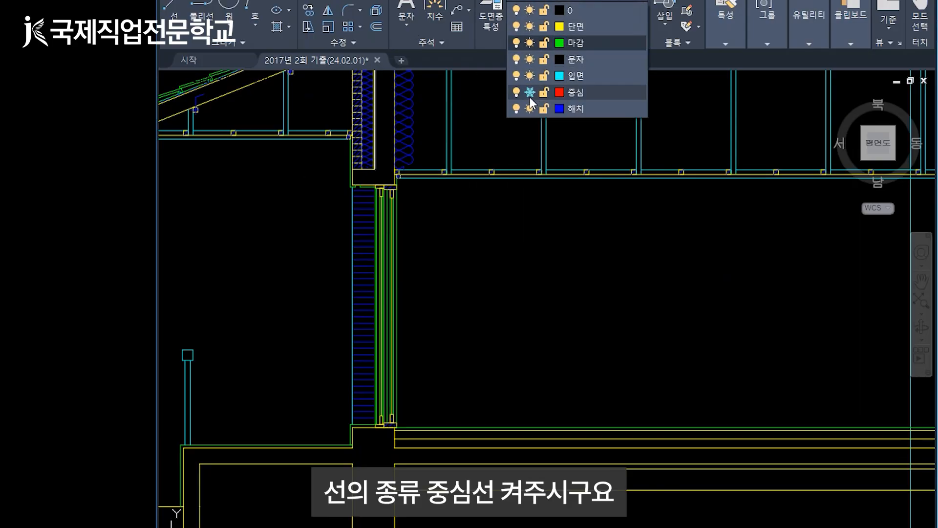
{"action": "left_click", "coordinate": [529, 93]}
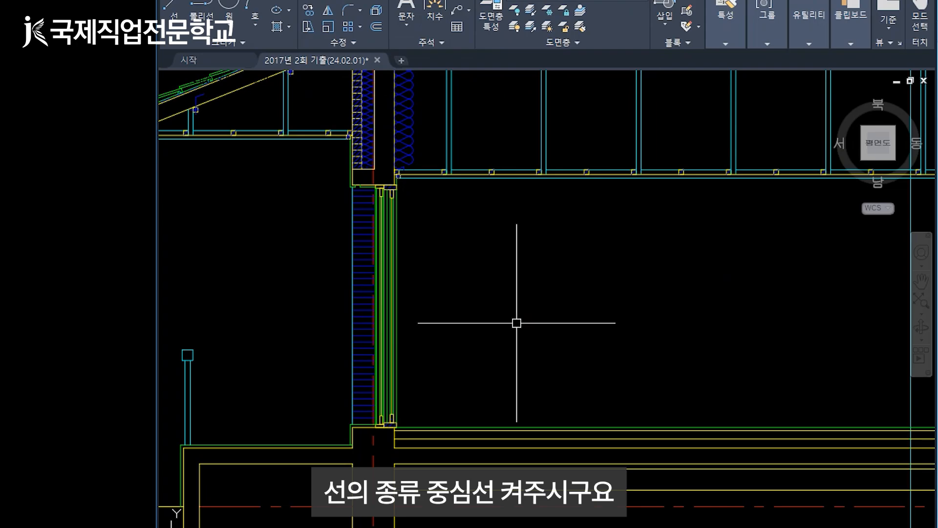
Offset the front wall's vertical centre line 3300 towards the interior
{"action": "type", "text": "o"}
{"action": "key", "text": "Return"}
{"action": "type", "text": "3"}
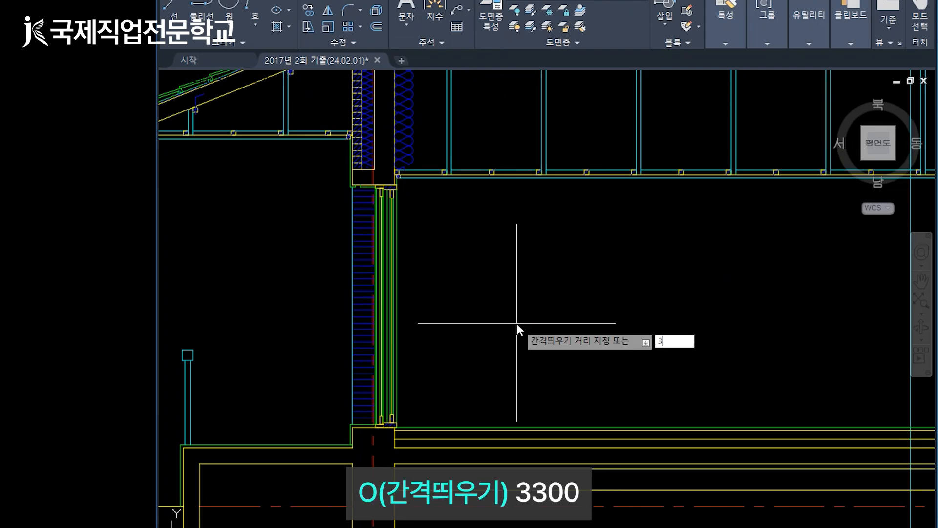
{"action": "type", "text": "300"}
{"action": "key", "text": "Return"}
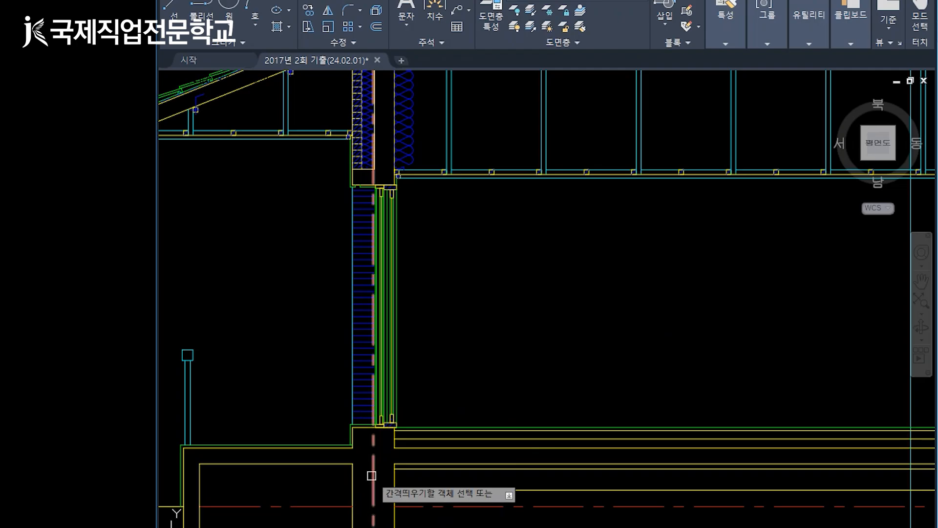
{"action": "left_click", "coordinate": [373, 500]}
{"action": "left_click", "coordinate": [536, 380]}
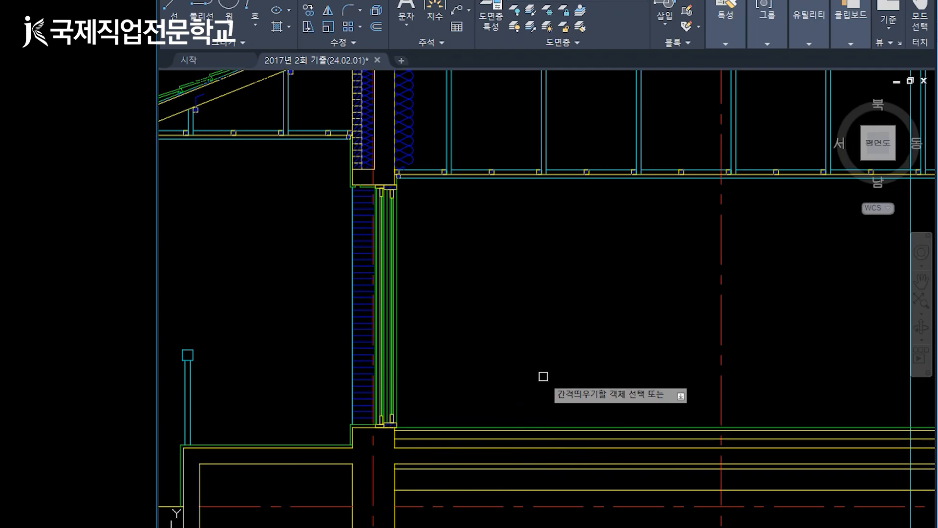
{"action": "key", "text": "Return"}
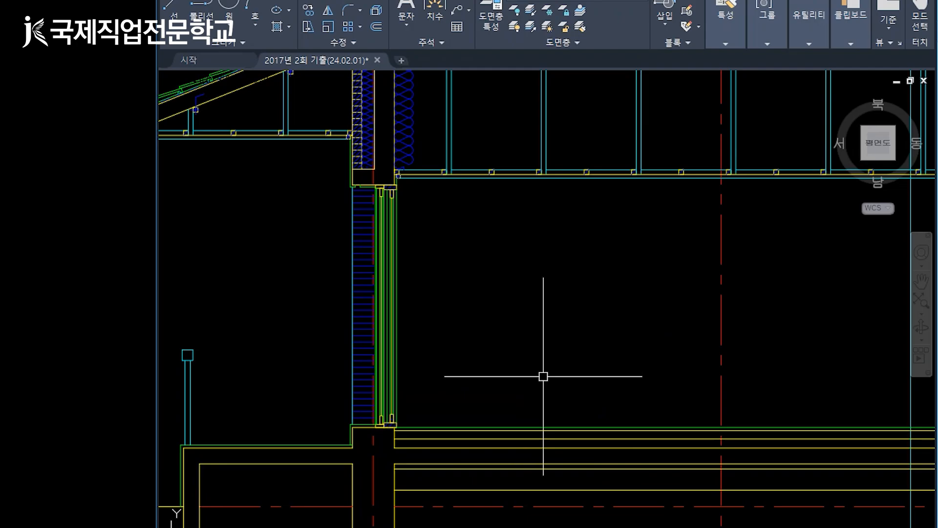
{"action": "left_click", "coordinate": [636, 2]}
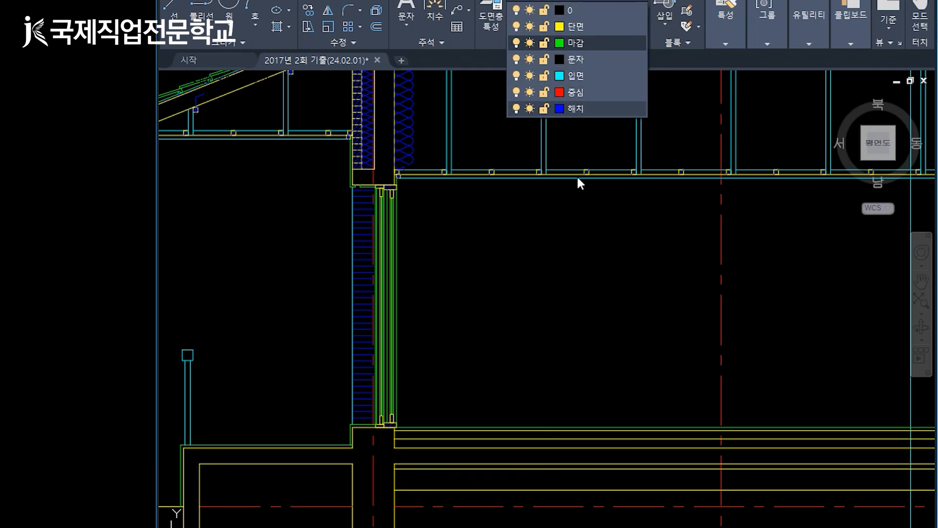
{"action": "left_click", "coordinate": [627, 300]}
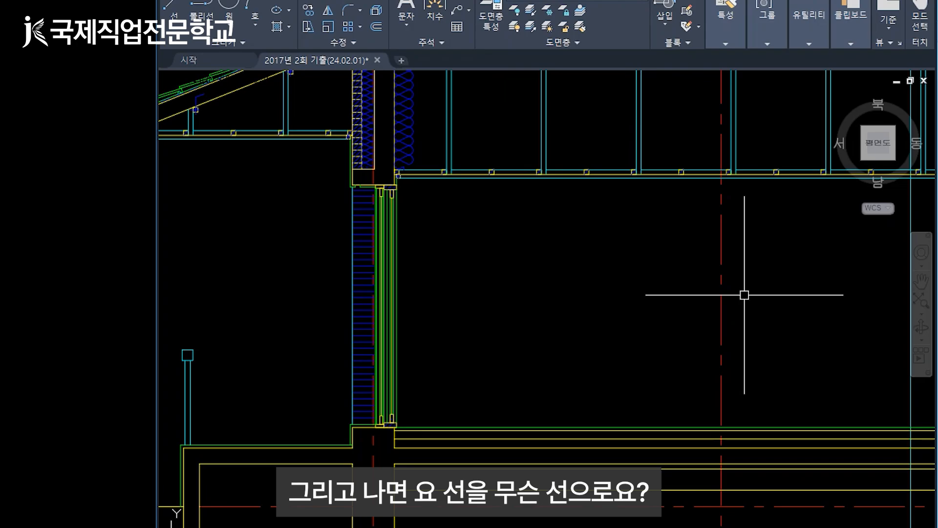
Change the offset vertical centre line in the interior to the 입면 layer
{"action": "left_click", "coordinate": [762, 283]}
{"action": "left_click", "coordinate": [679, 321]}
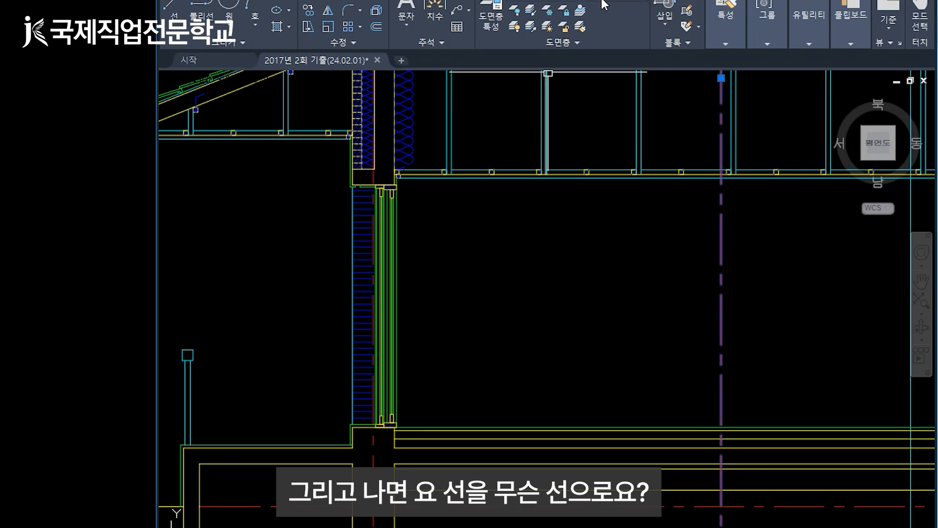
{"action": "left_click", "coordinate": [623, 2]}
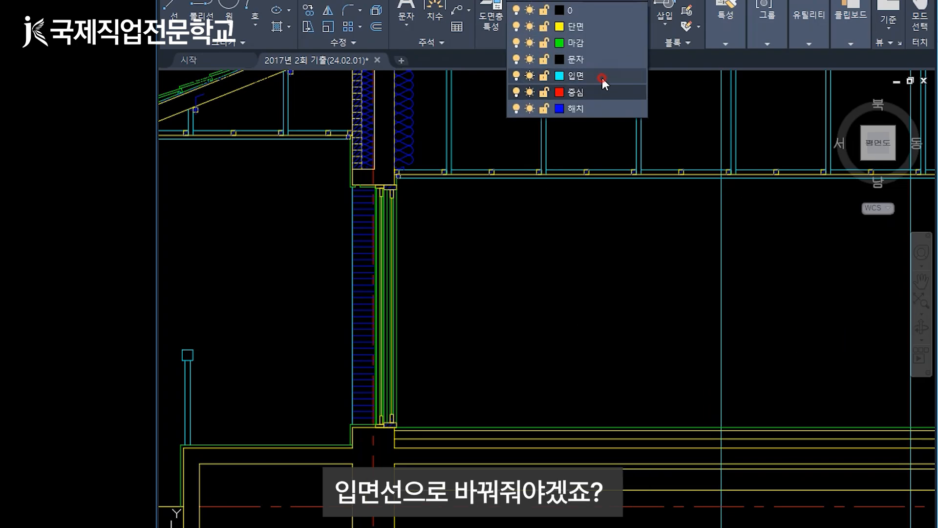
{"action": "left_click", "coordinate": [601, 78]}
{"action": "key", "text": "Escape"}
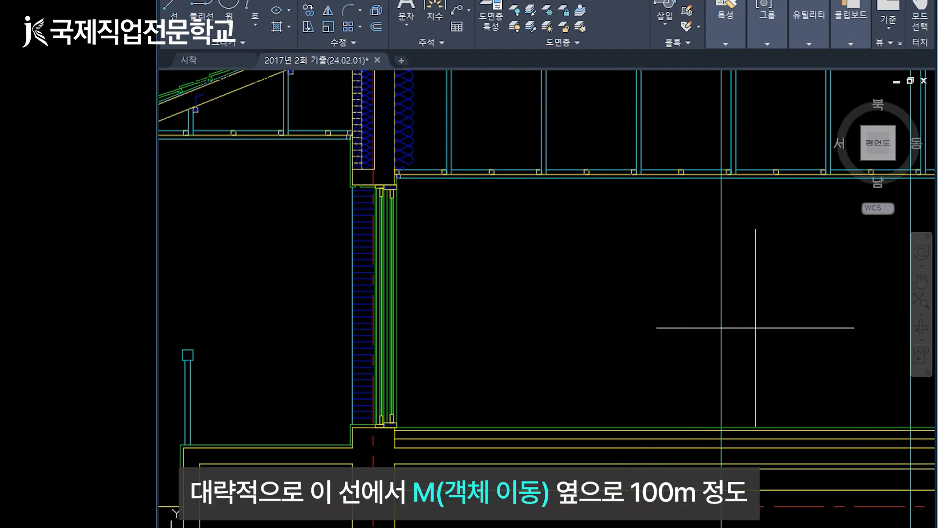
Move the interior vertical elevation line 100 horizontally, away from the front wall
{"action": "left_click", "coordinate": [721, 344]}
{"action": "type", "text": "m"}
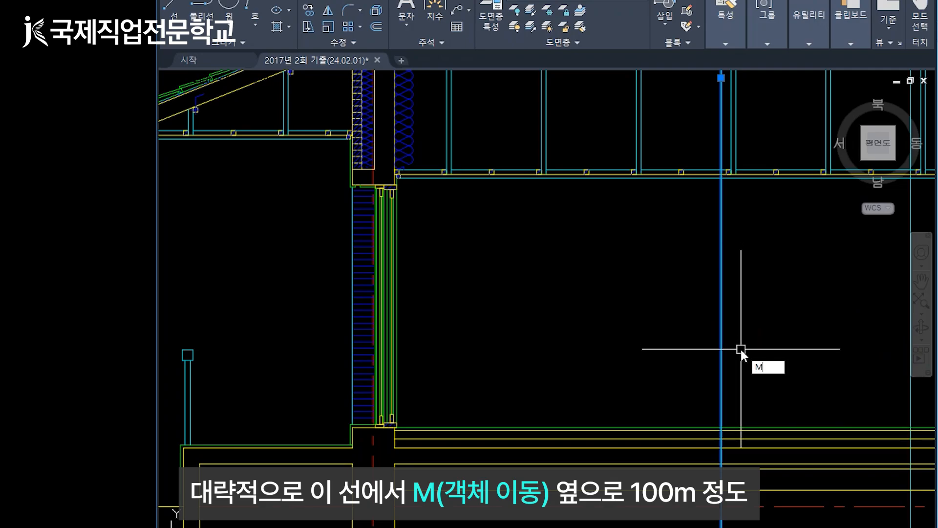
{"action": "key", "text": "Return"}
{"action": "left_click", "coordinate": [744, 333]}
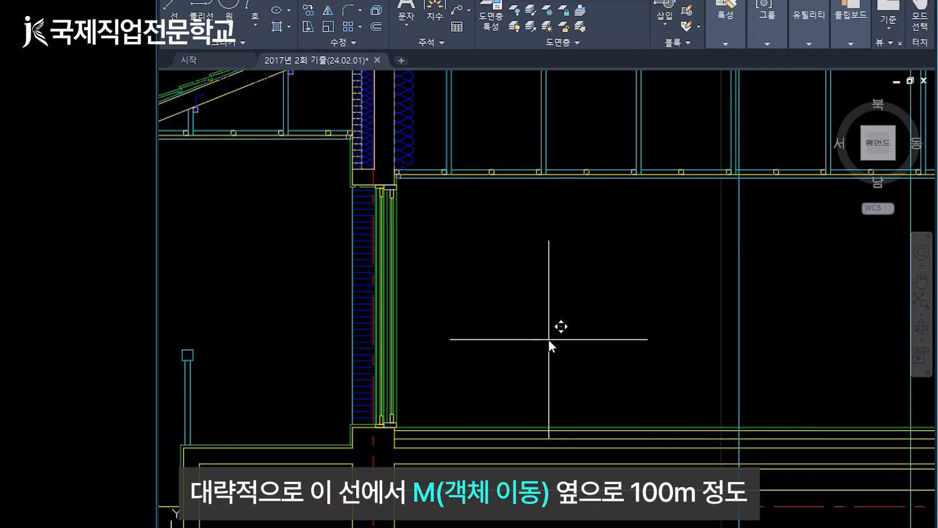
{"action": "type", "text": "100"}
{"action": "key", "text": "Return"}
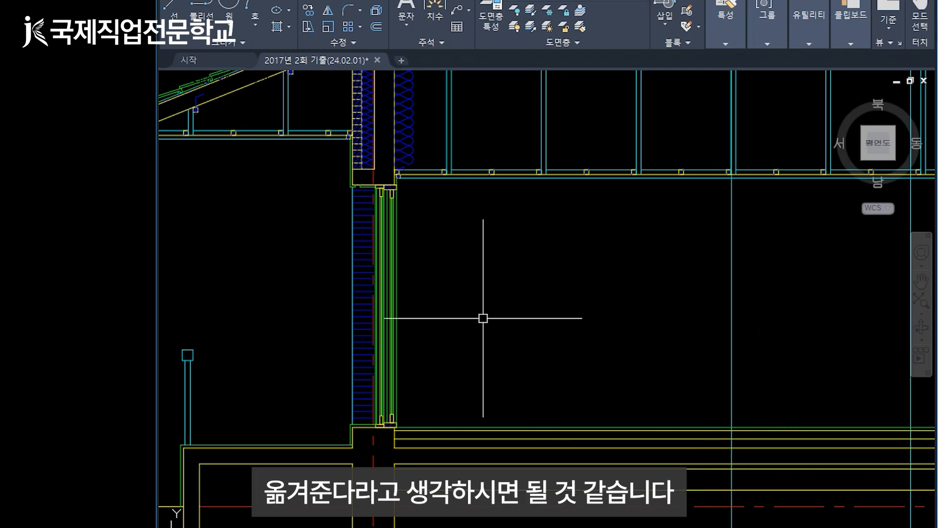
Freeze the 중심 layer to hide the centre lines
{"action": "middle_click_drag", "start_coordinate": [782, 335], "coordinate": [699, 336]}
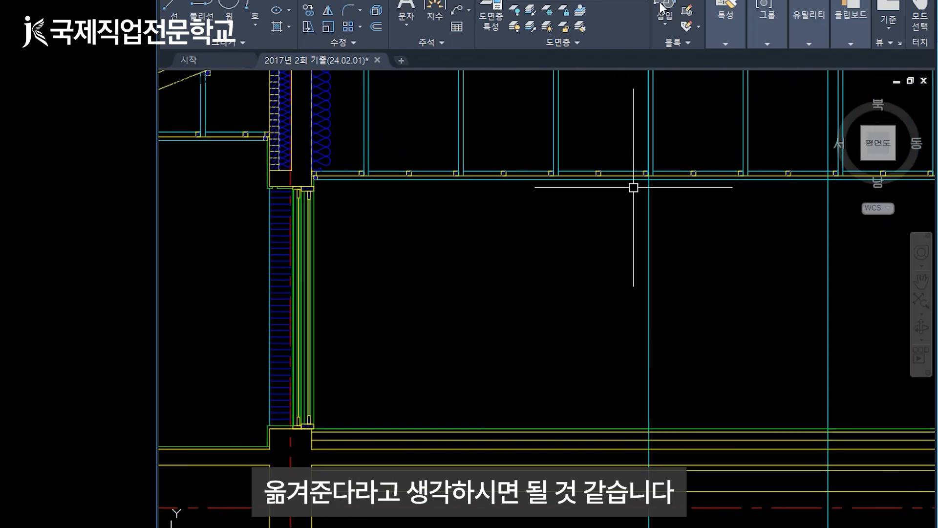
{"action": "left_click", "coordinate": [601, 2]}
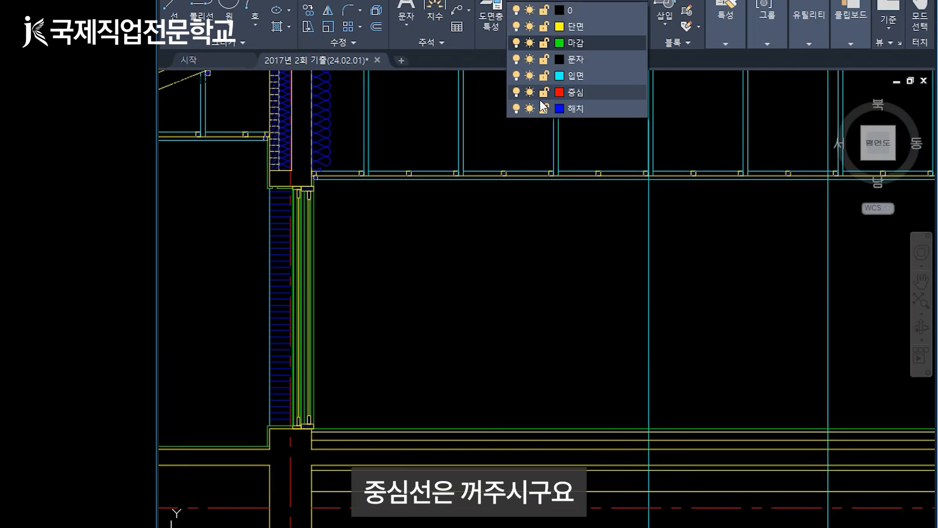
{"action": "left_click", "coordinate": [528, 93]}
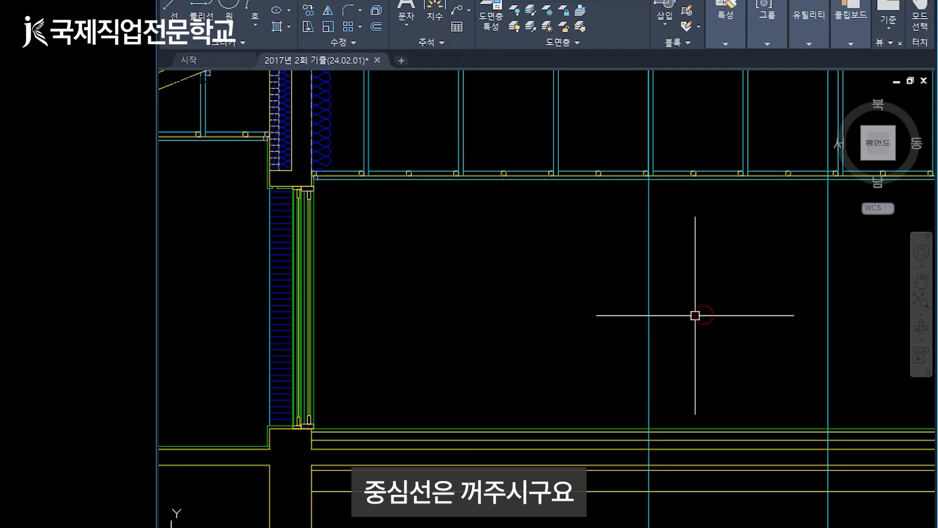
Trim the moved vertical elevation line above the ceiling line and below the floor finish line
{"action": "left_click", "coordinate": [660, 180]}
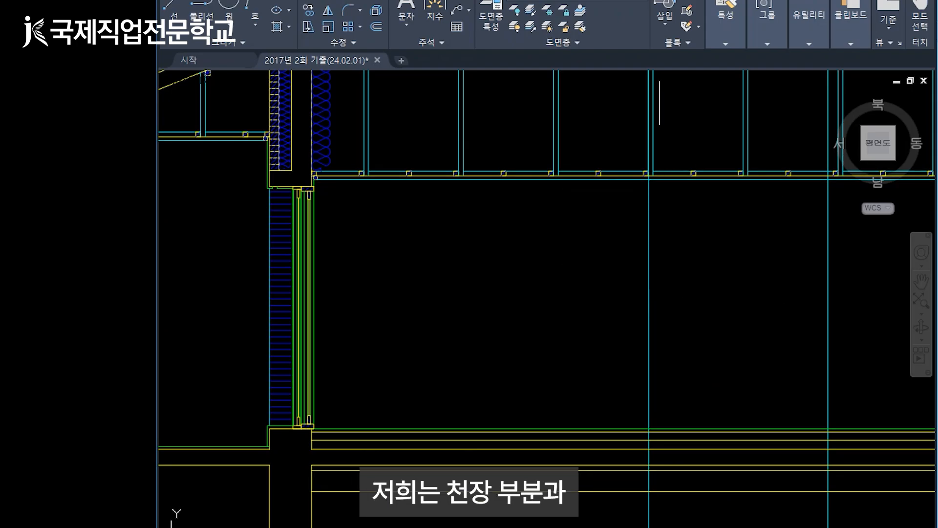
{"action": "left_click", "coordinate": [667, 429]}
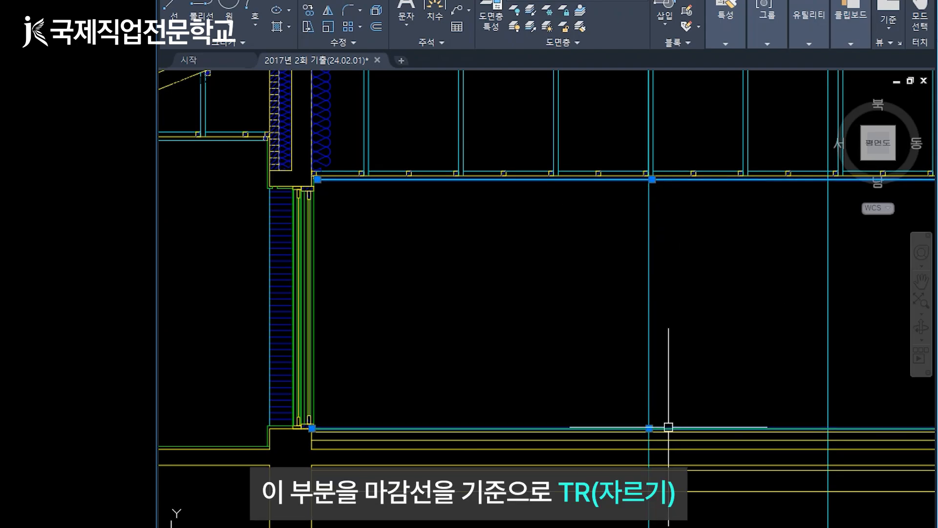
{"action": "type", "text": "TR"}
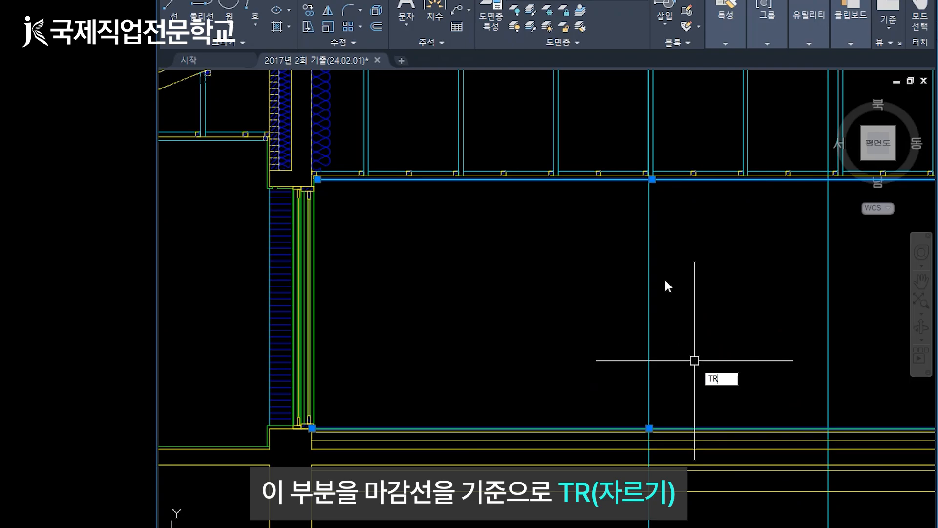
{"action": "key", "text": "Return"}
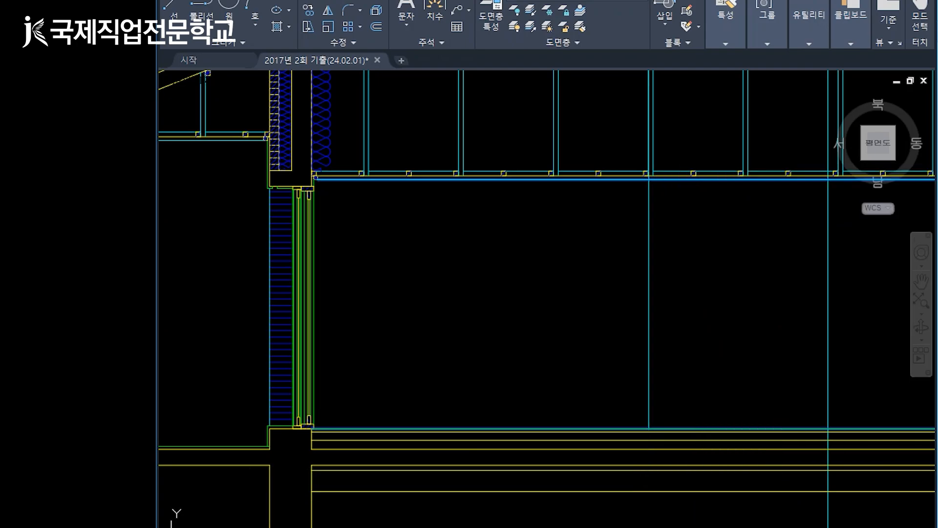
{"action": "scroll", "coordinate": [641, 157], "scroll_direction": "up", "scroll_amount": 4}
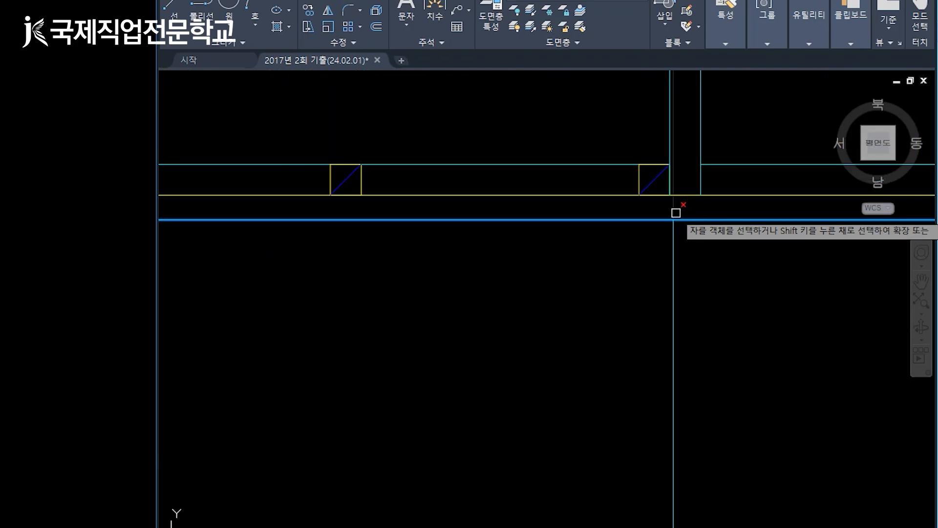
{"action": "key", "text": "Escape"}
{"action": "scroll", "coordinate": [588, 308], "scroll_direction": "down", "scroll_amount": 6}
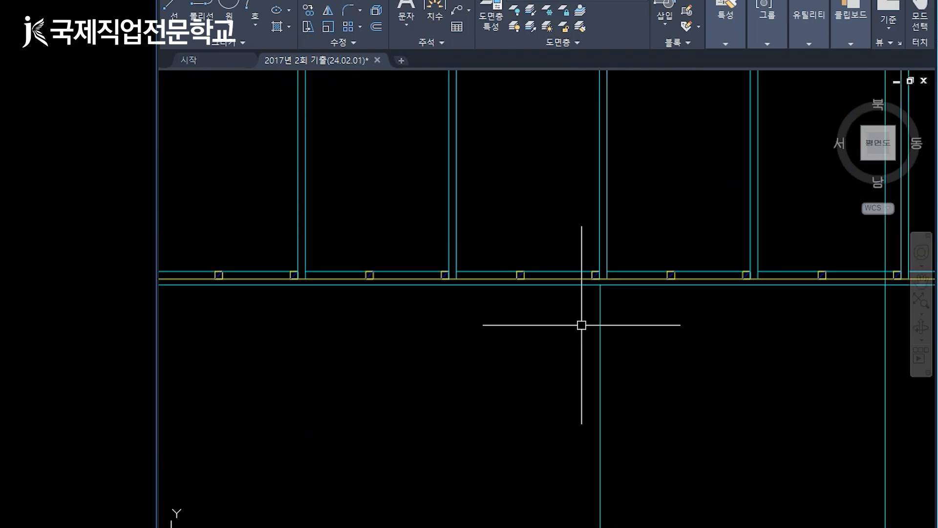
{"action": "scroll", "coordinate": [622, 325], "scroll_direction": "down", "scroll_amount": 3}
{"action": "middle_click_drag", "start_coordinate": [653, 430], "coordinate": [639, 360]}
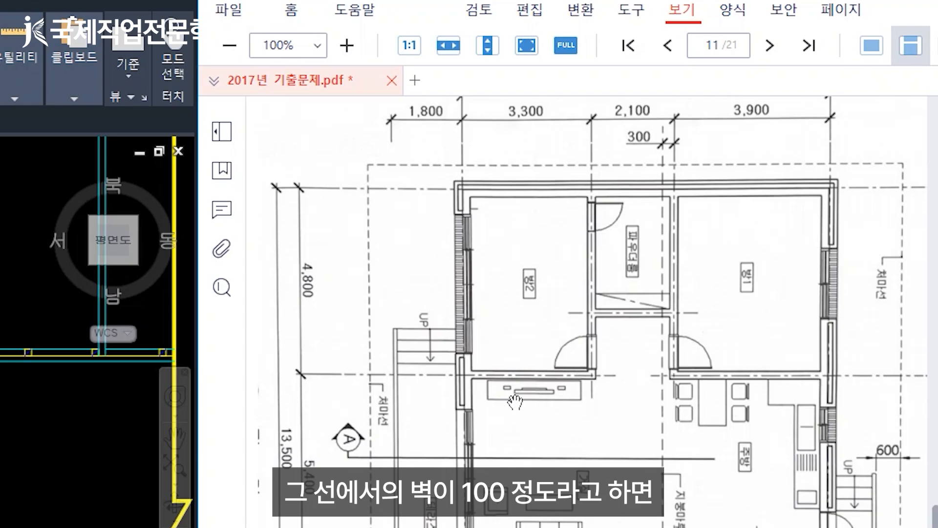
Return to the CAD drawing and offset the untrimmed vertical elevation line near the break line 200 towards the window
{"action": "left_click", "coordinate": [10, 504]}
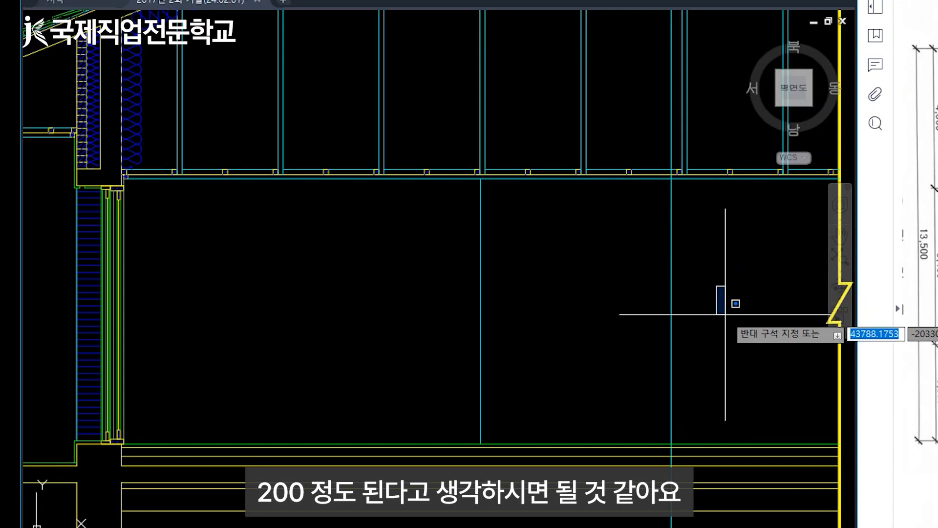
{"action": "key", "text": "Escape"}
{"action": "type", "text": "O"}
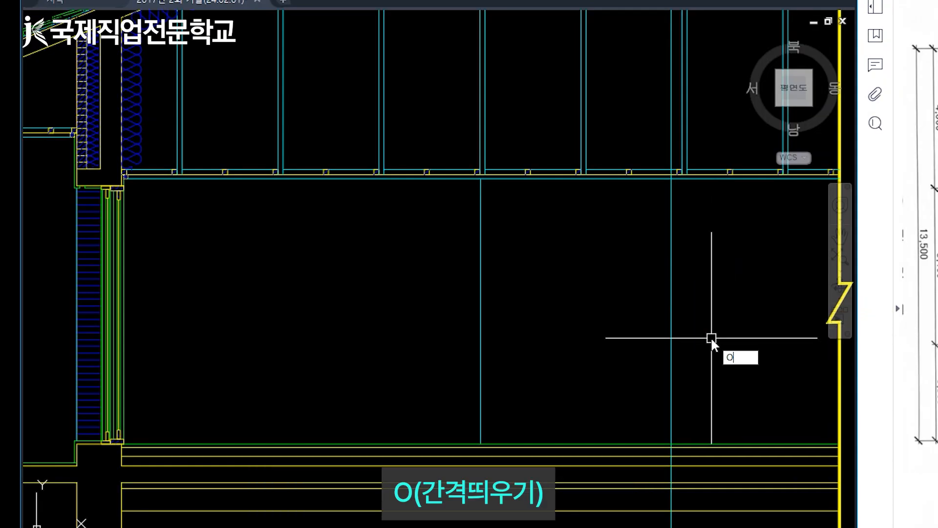
{"action": "key", "text": "Return"}
{"action": "type", "text": "2"}
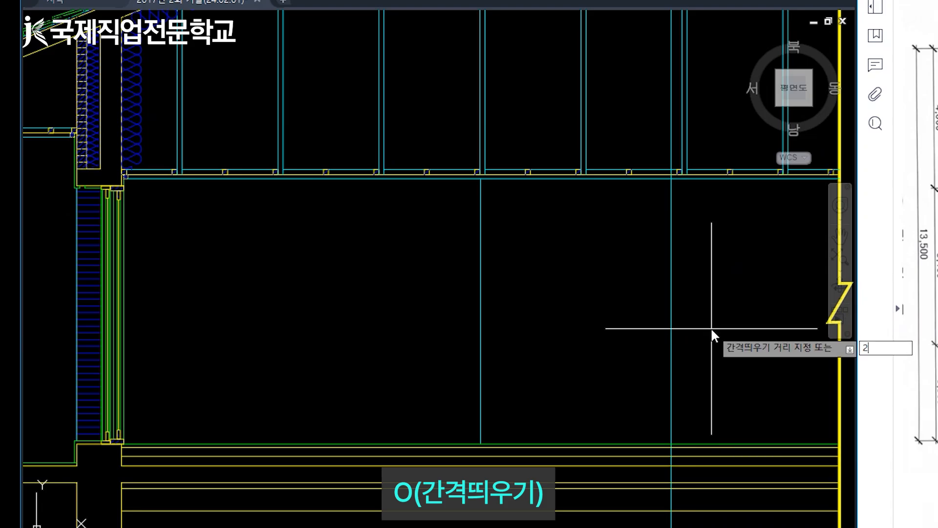
{"action": "type", "text": "00"}
{"action": "key", "text": "Return"}
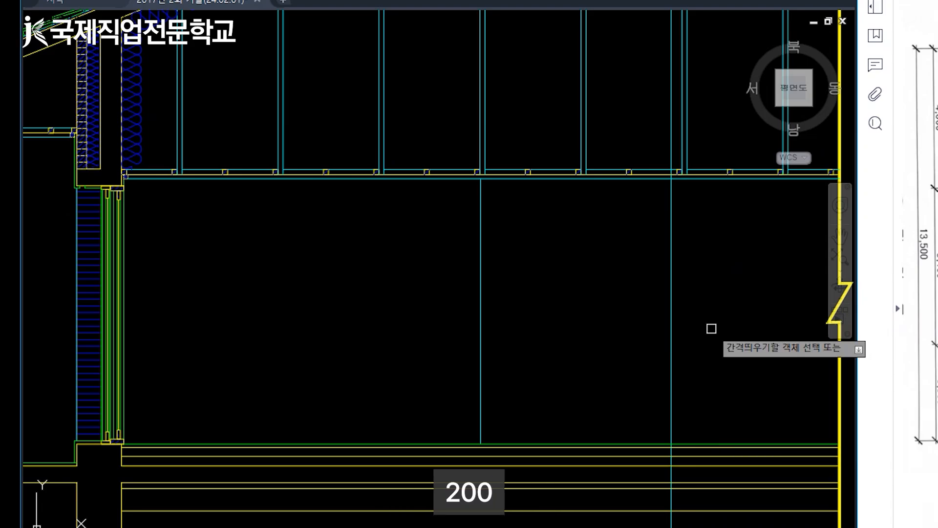
{"action": "left_click", "coordinate": [673, 364]}
{"action": "left_click", "coordinate": [657, 367]}
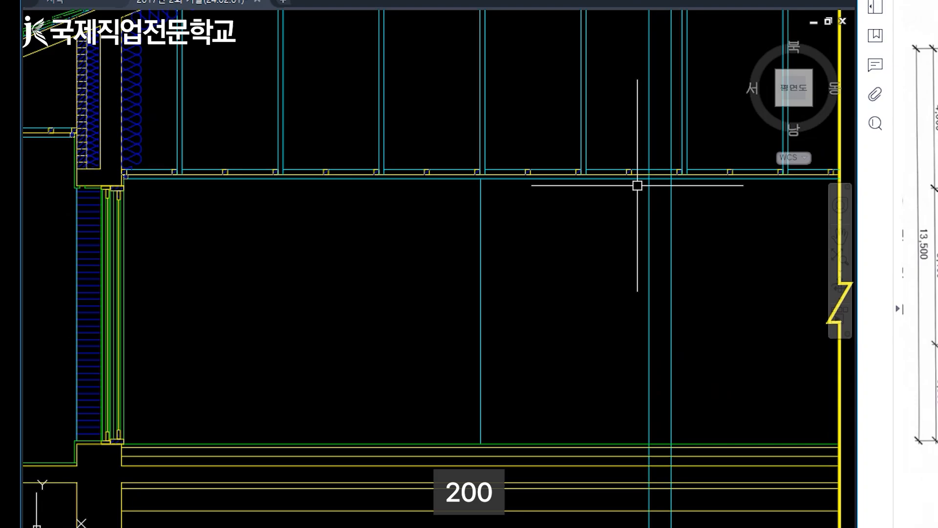
Trim the 200 offset line to the ceiling line and the floor finish line
{"action": "left_click", "coordinate": [637, 180]}
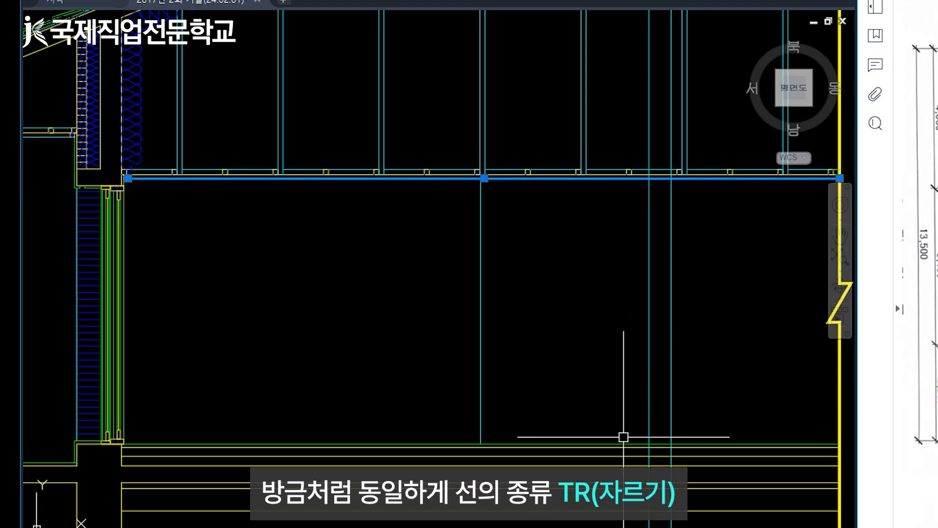
{"action": "left_click", "coordinate": [624, 442]}
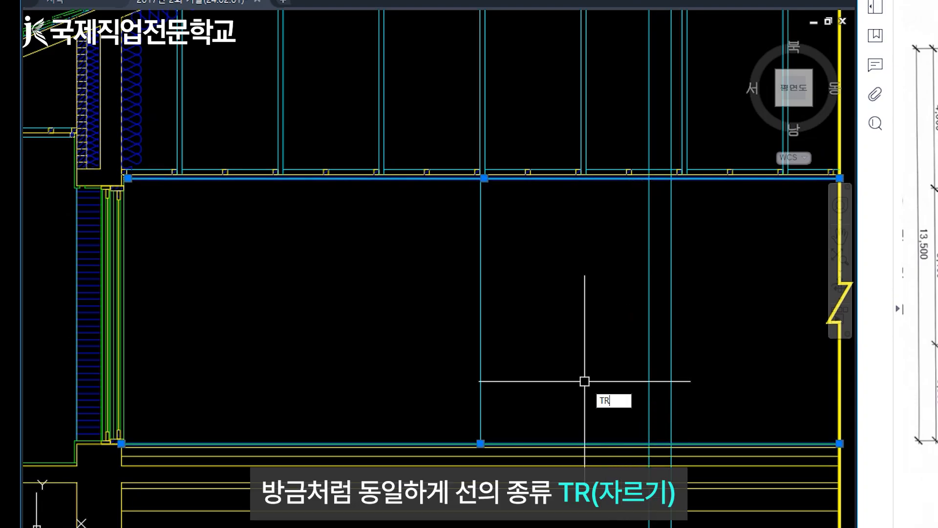
{"action": "key", "text": "Return"}
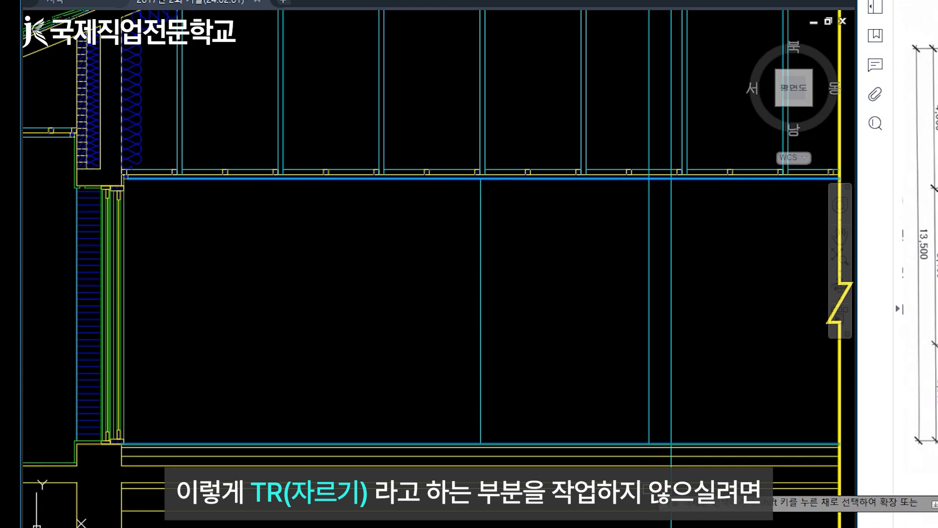
{"action": "left_click", "coordinate": [672, 132]}
{"action": "left_click", "coordinate": [652, 142]}
{"action": "key", "text": "Escape"}
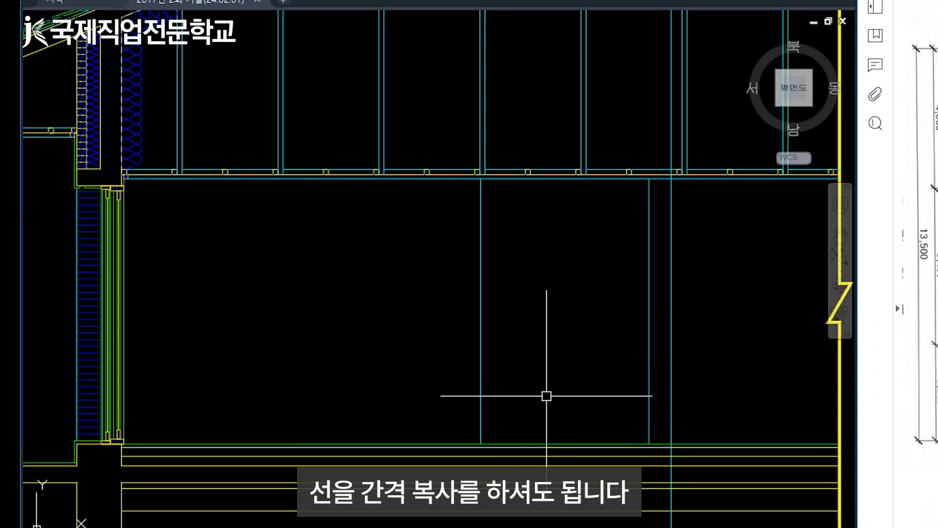
{"action": "middle_click_drag", "start_coordinate": [579, 365], "coordinate": [522, 323]}
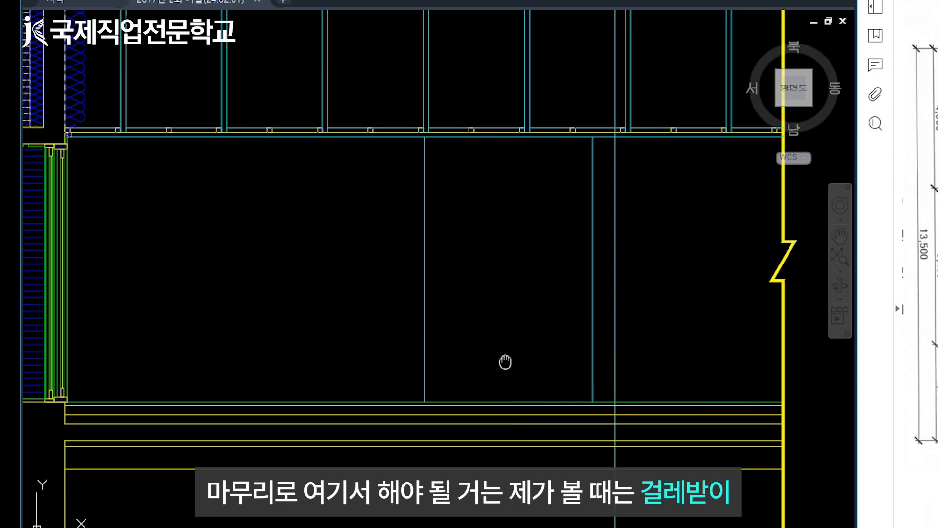
Offset the floor finish line 120 upward for the baseboard and erase that offset copy
{"action": "middle_click_drag", "start_coordinate": [506, 362], "coordinate": [542, 397]}
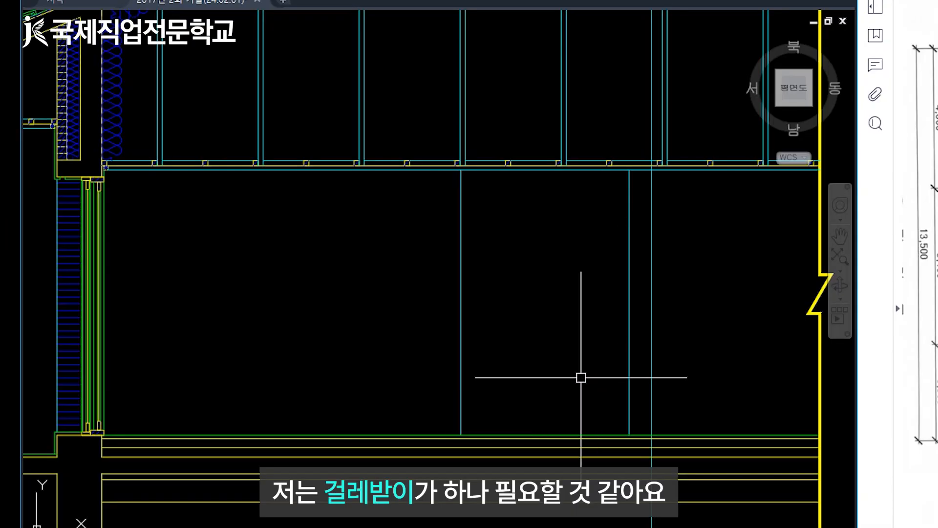
{"action": "key", "text": "Return"}
{"action": "type", "text": "120"}
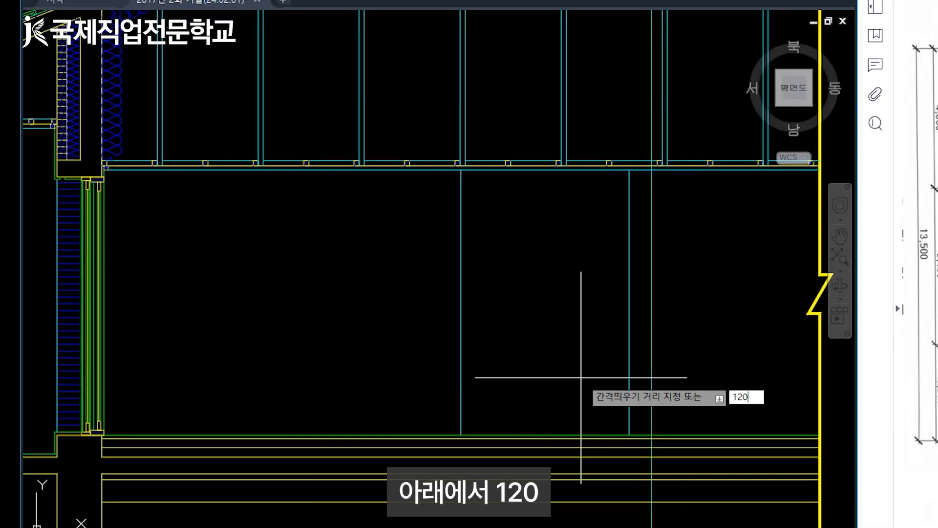
{"action": "key", "text": "Return"}
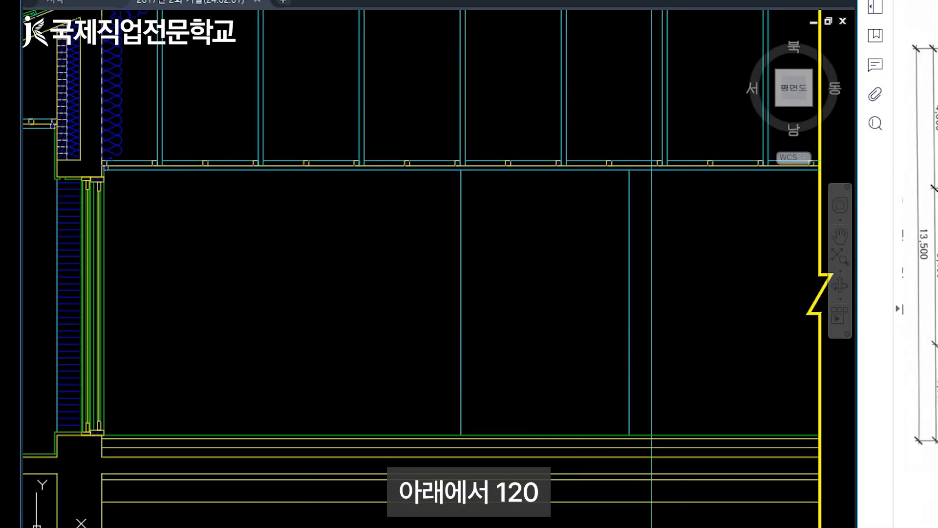
{"action": "left_click", "coordinate": [553, 431]}
{"action": "left_click", "coordinate": [555, 399]}
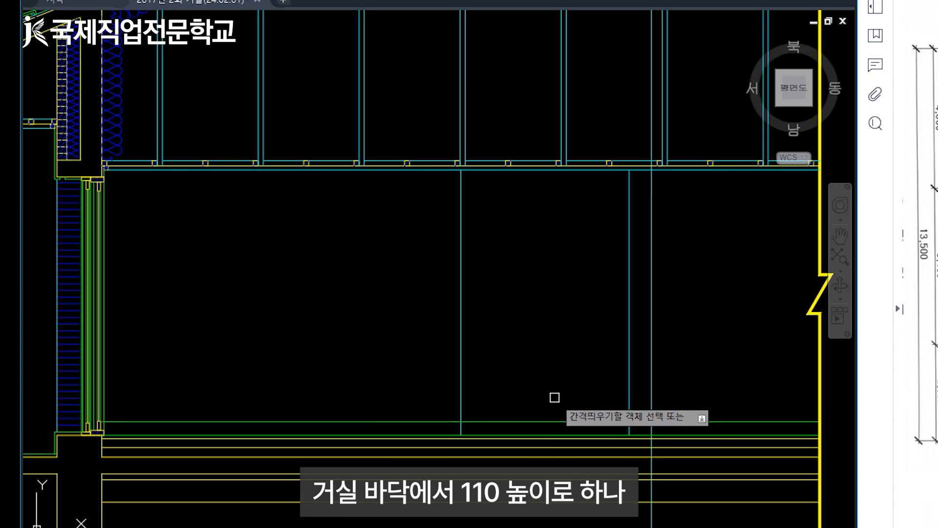
{"action": "key", "text": "Escape"}
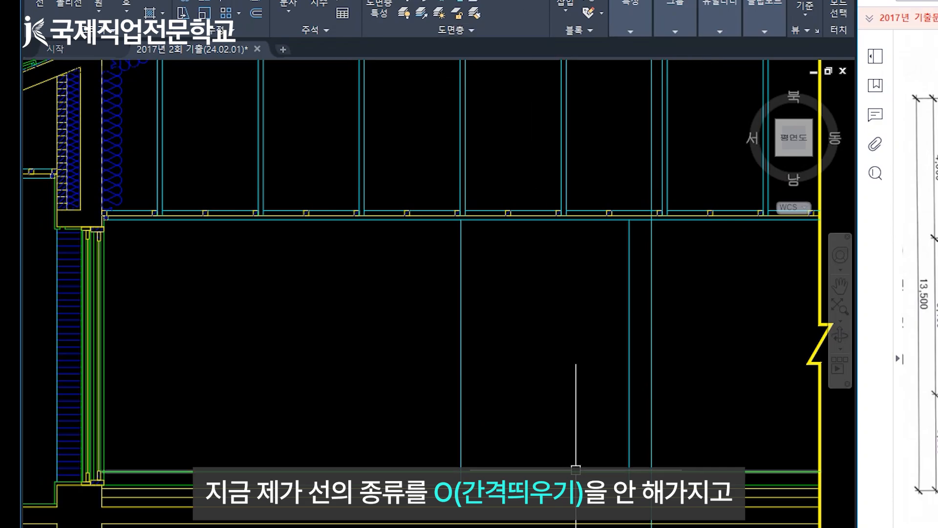
{"action": "key", "text": "Delete"}
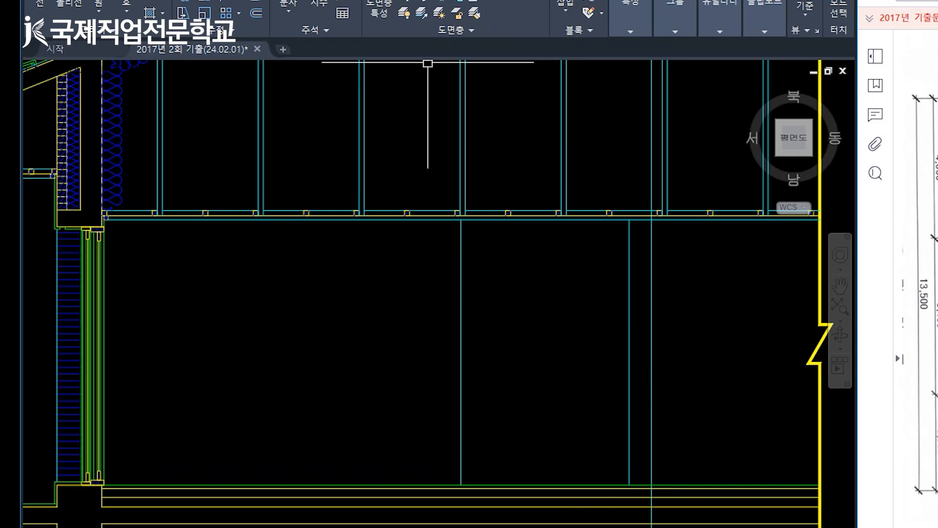
Make the 입면 layer current and offset the floor finish line 120 upward, with the offset layer option set to current
{"action": "left_click", "coordinate": [464, 1]}
{"action": "left_click", "coordinate": [492, 63]}
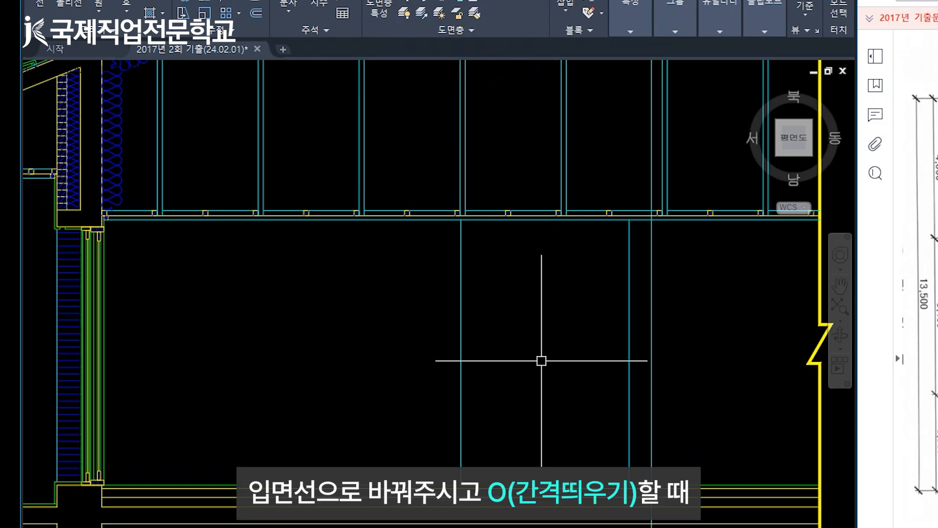
{"action": "type", "text": "o"}
{"action": "key", "text": "Return"}
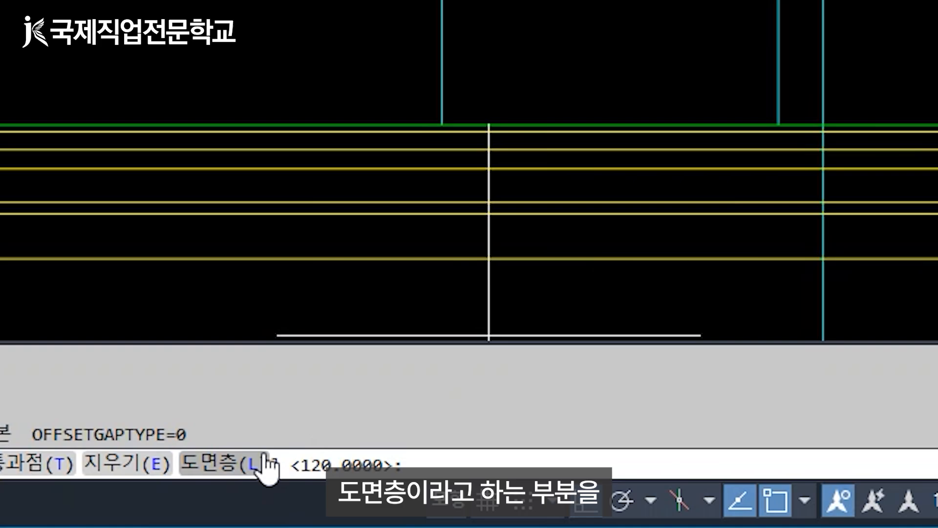
{"action": "left_click", "coordinate": [224, 463]}
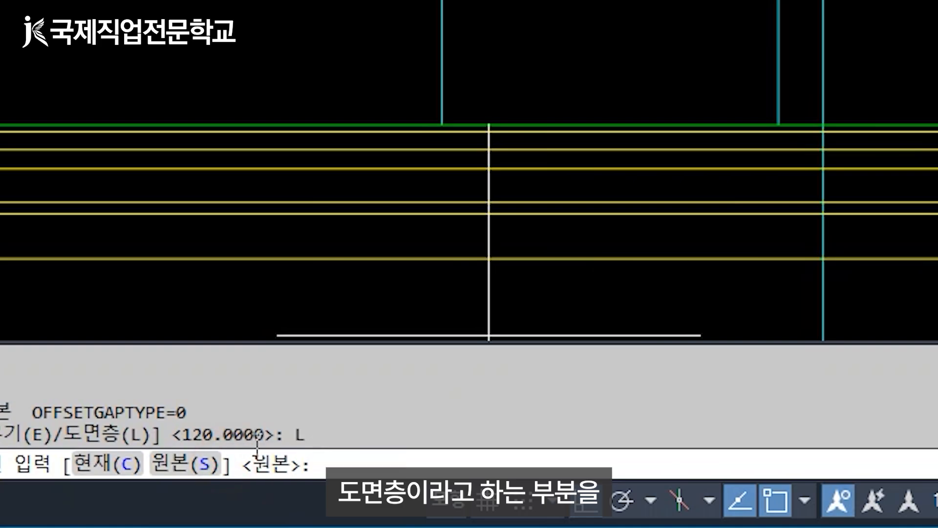
{"action": "left_click", "coordinate": [96, 470]}
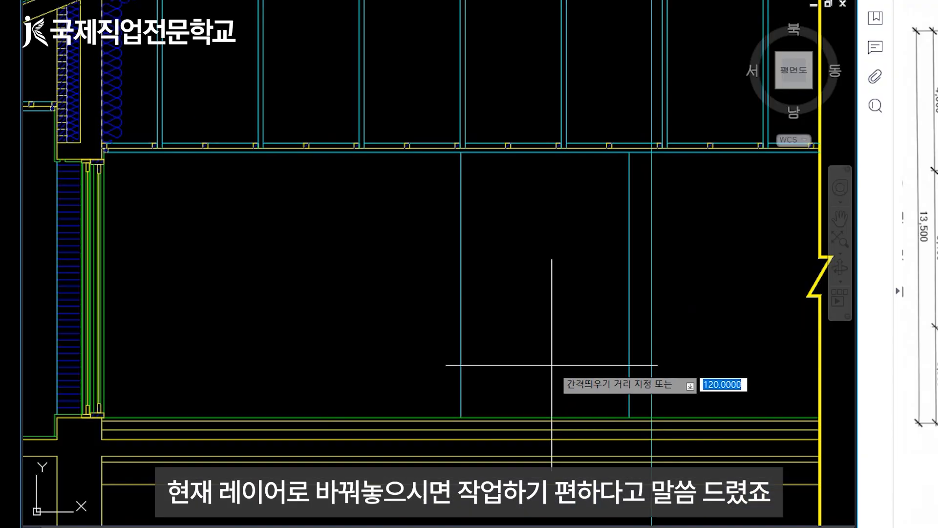
{"action": "key", "text": "Return"}
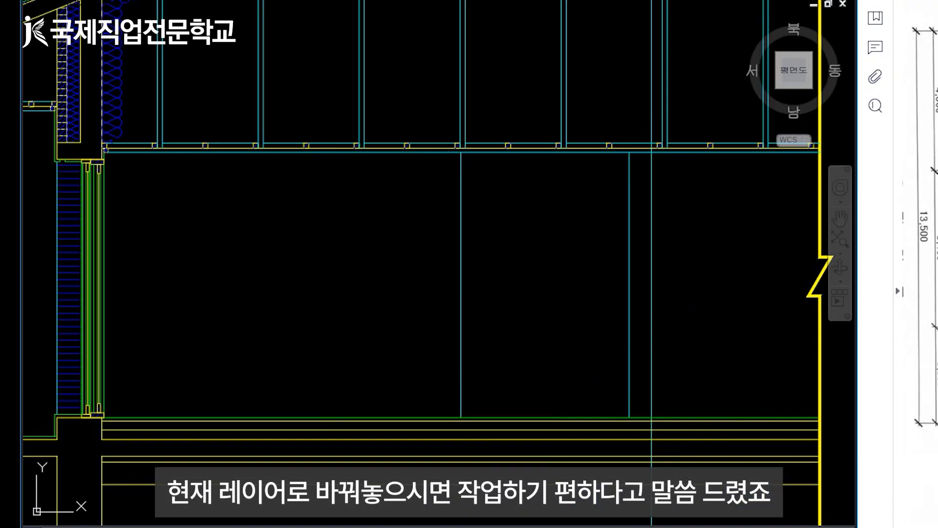
{"action": "left_click", "coordinate": [548, 415]}
{"action": "left_click", "coordinate": [542, 375]}
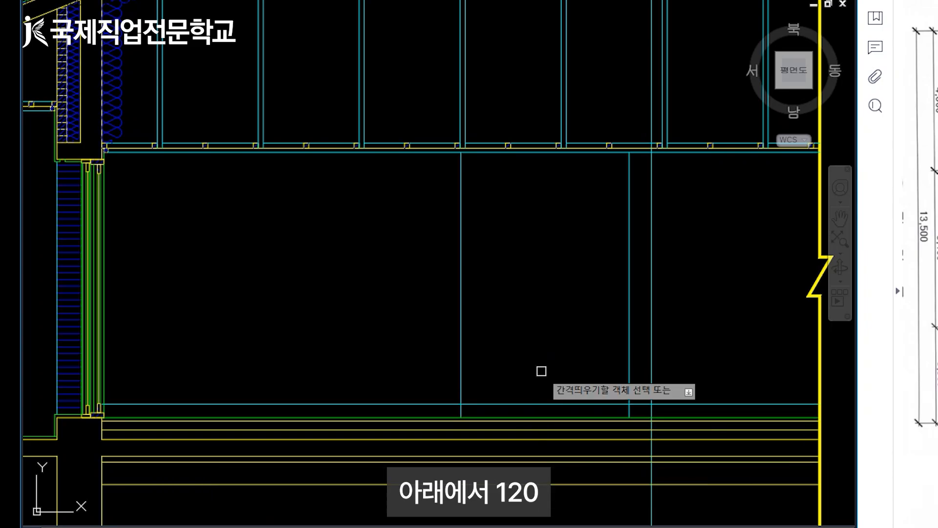
Trim the part of the baseboard line that runs into the window frame
{"action": "scroll", "coordinate": [68, 415], "scroll_direction": "up", "scroll_amount": 5}
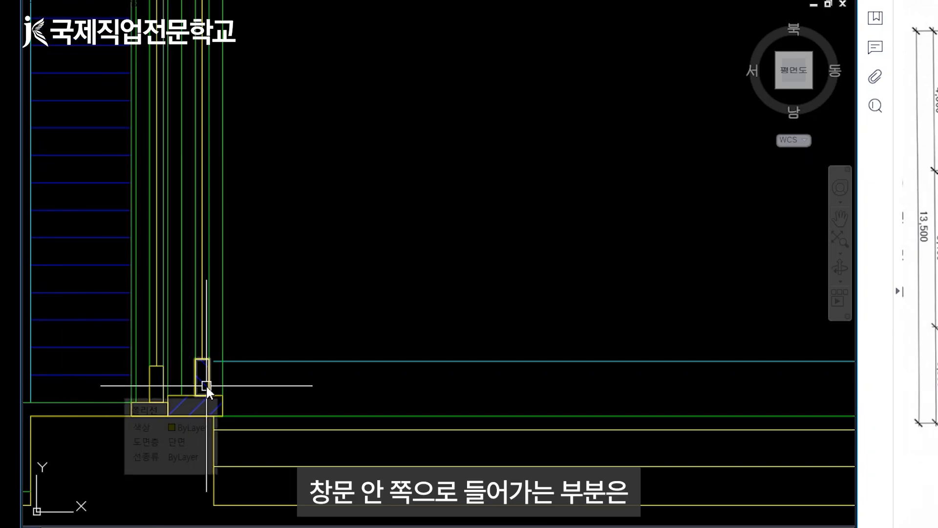
{"action": "type", "text": "tr"}
{"action": "key", "text": "Return"}
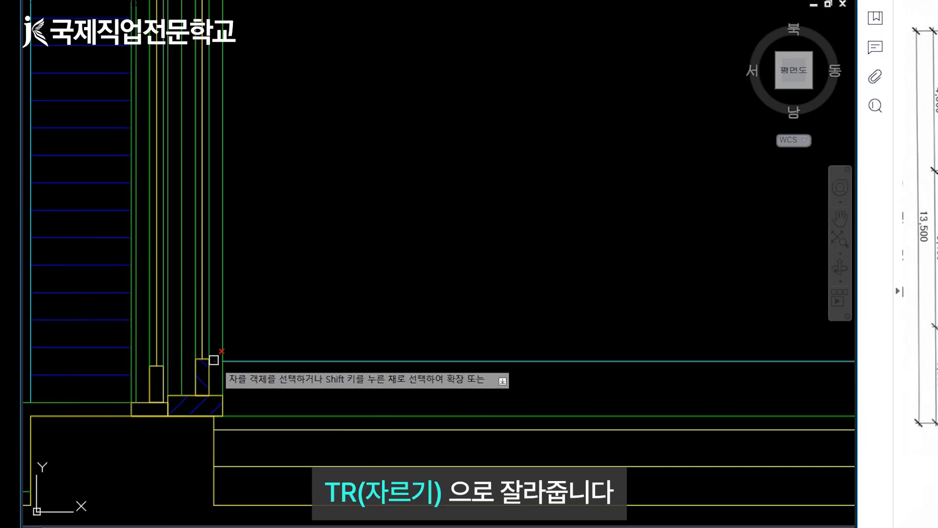
{"action": "scroll", "coordinate": [73, 399], "scroll_direction": "down", "scroll_amount": 5}
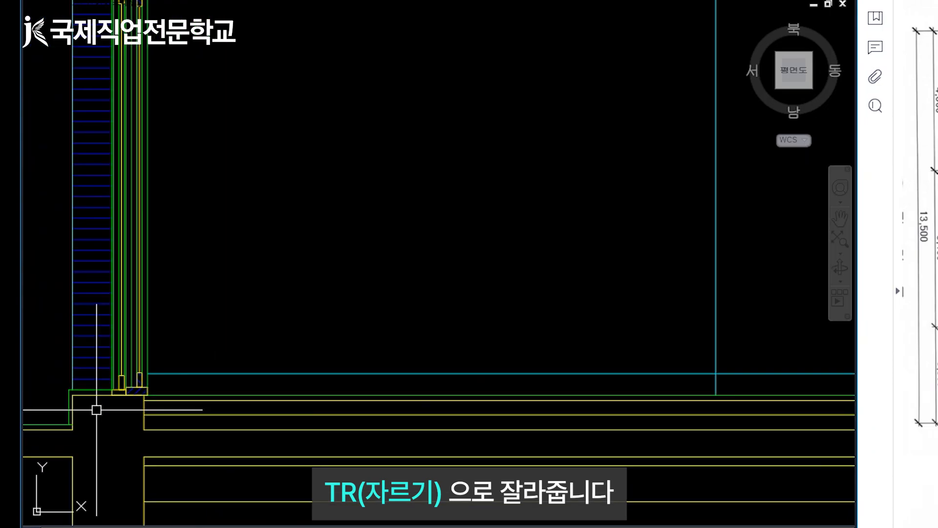
{"action": "scroll", "coordinate": [233, 443], "scroll_direction": "down", "scroll_amount": 2}
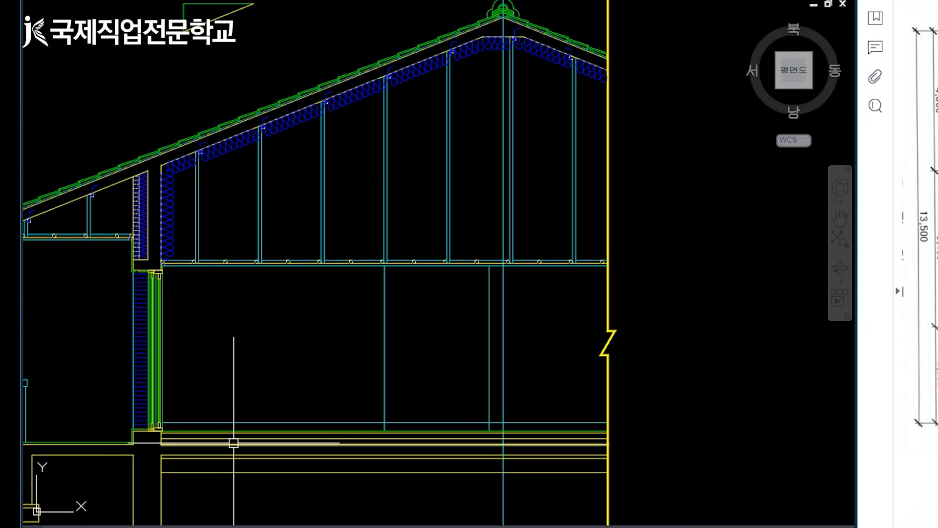
Make 해치 the current layer for the material hatching
{"action": "mouse_move", "coordinate": [710, 294]}
{"action": "middle_mouse_down"}
{"action": "mouse_move", "coordinate": [738, 344]}
{"action": "mouse_move", "coordinate": [775, 338]}
{"action": "middle_mouse_up"}
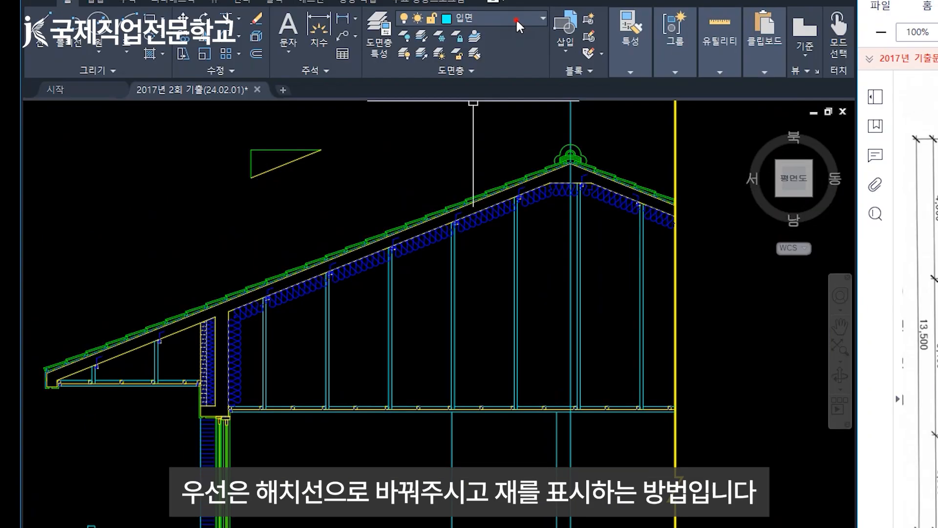
{"action": "left_click", "coordinate": [489, 18]}
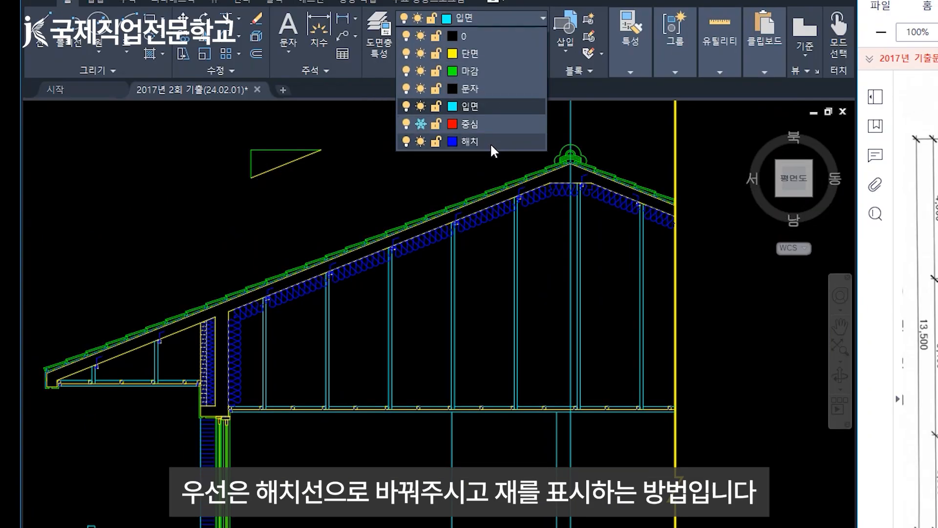
{"action": "left_click", "coordinate": [469, 141]}
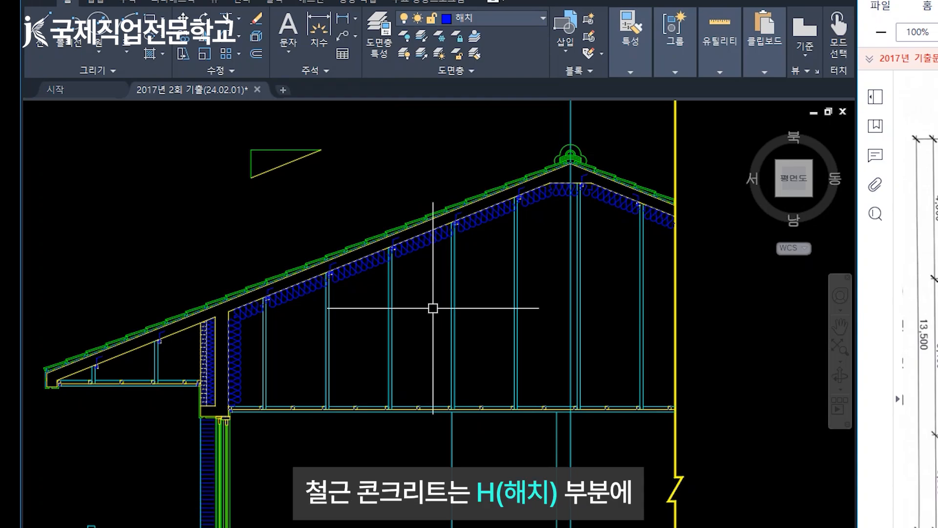
Hatch the reinforced-concrete roof slab and upper wall with the JIS_RC_10 pattern at scale 45
{"action": "type", "text": "h"}
{"action": "key", "text": "Return"}
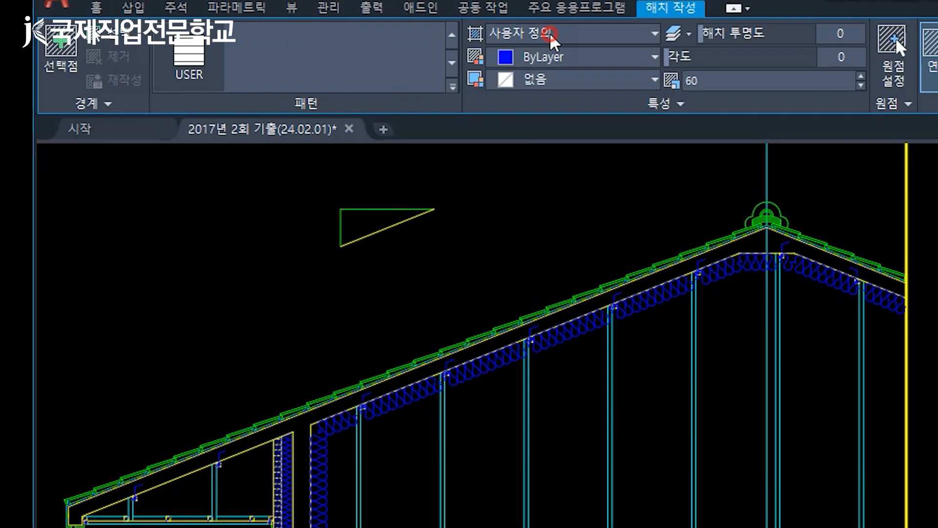
{"action": "left_click", "coordinate": [551, 35]}
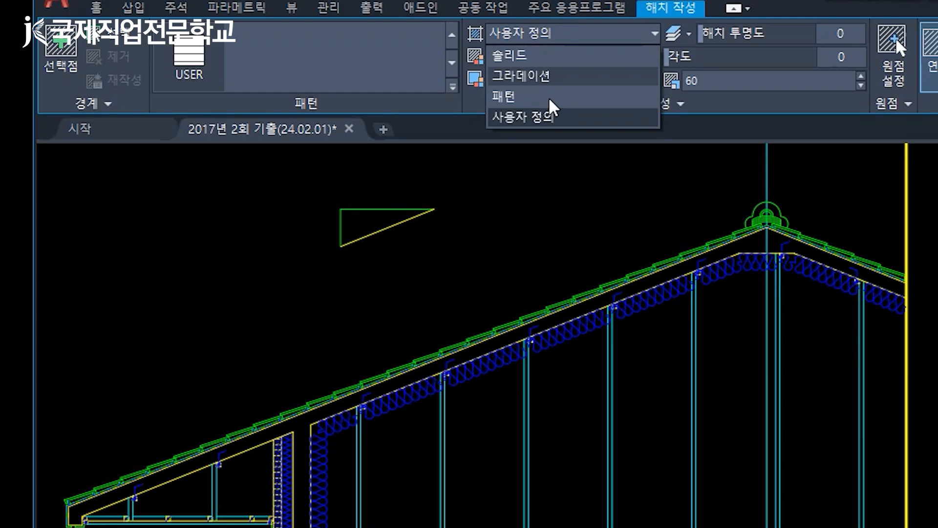
{"action": "left_click", "coordinate": [451, 94]}
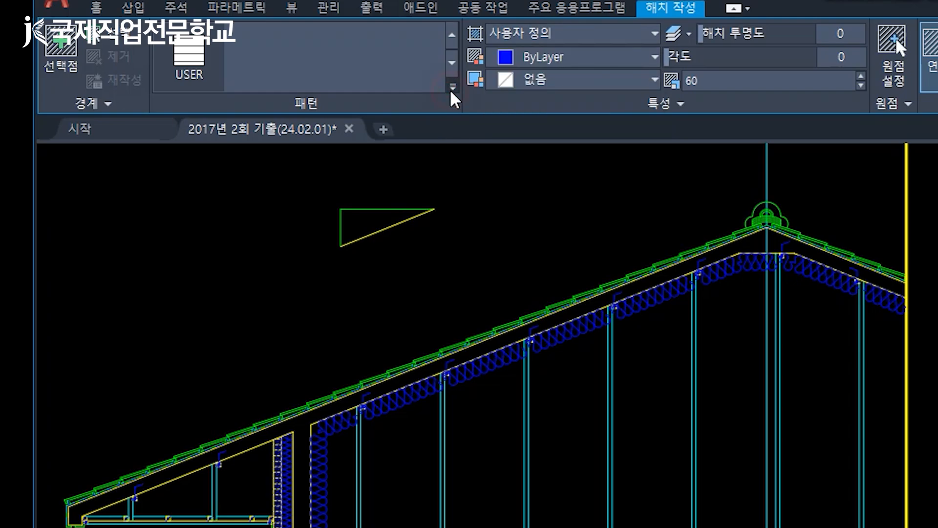
{"action": "left_click", "coordinate": [453, 89]}
{"action": "scroll", "coordinate": [248, 248], "scroll_direction": "up", "scroll_amount": 2}
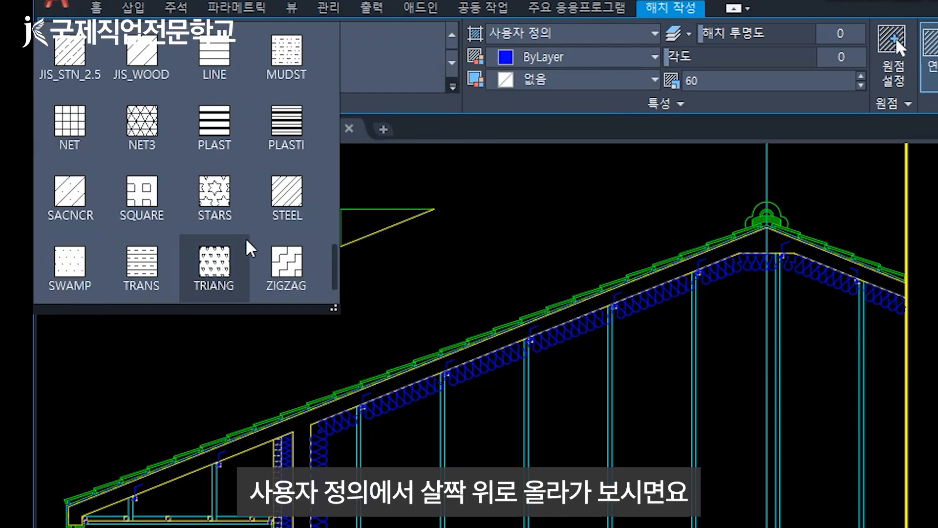
{"action": "scroll", "coordinate": [250, 248], "scroll_direction": "up", "scroll_amount": 2}
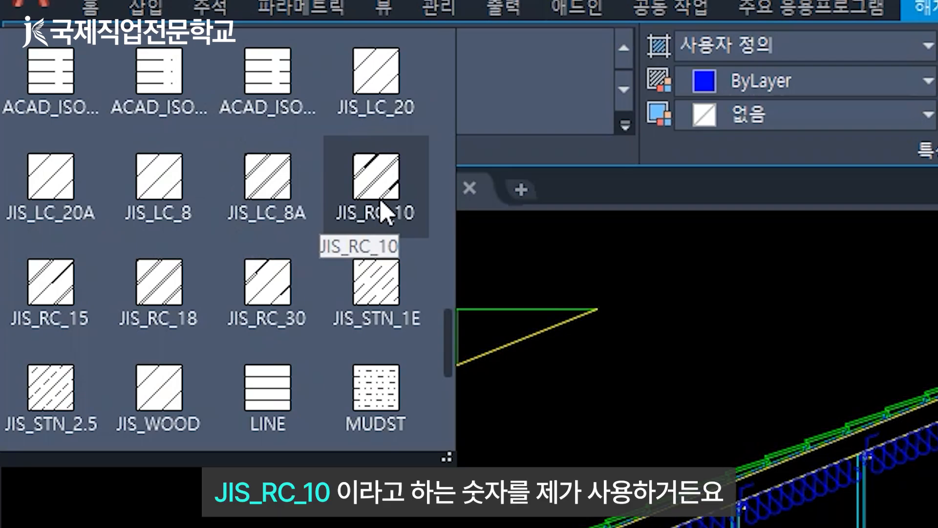
{"action": "left_click", "coordinate": [383, 210]}
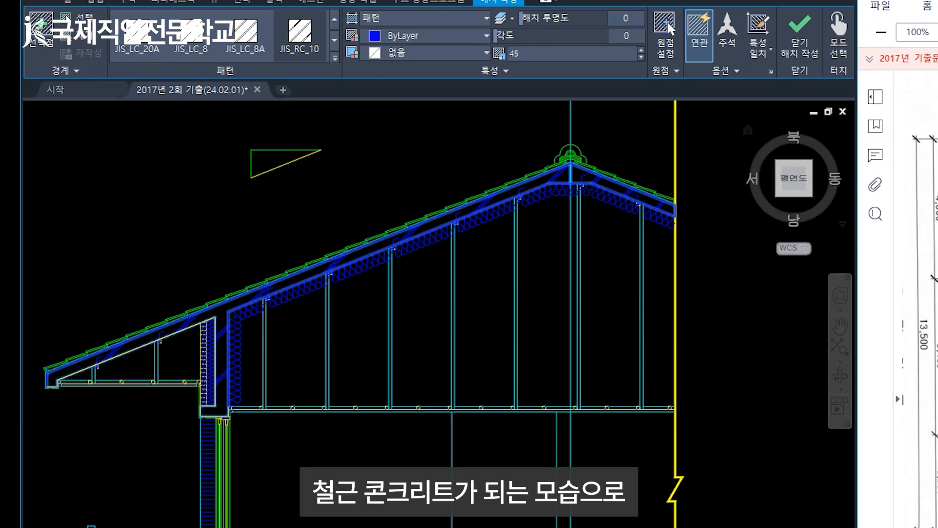
{"action": "key", "text": "Return"}
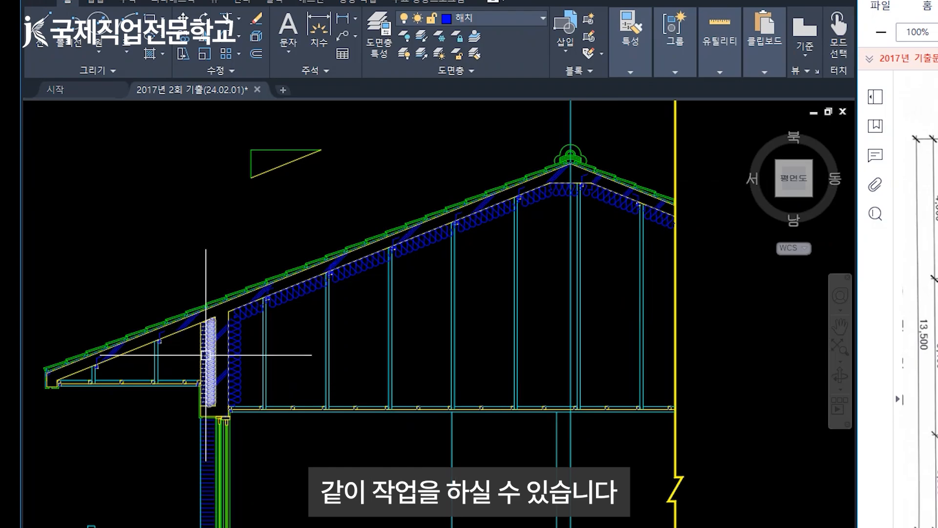
Hatch the concrete floor slab, foundation wall and footing up to the break line with the JIS_RC_10 pattern at scale 45
{"action": "scroll", "coordinate": [206, 355], "scroll_direction": "up", "scroll_amount": 2}
{"action": "scroll", "coordinate": [230, 342], "scroll_direction": "up", "scroll_amount": 1}
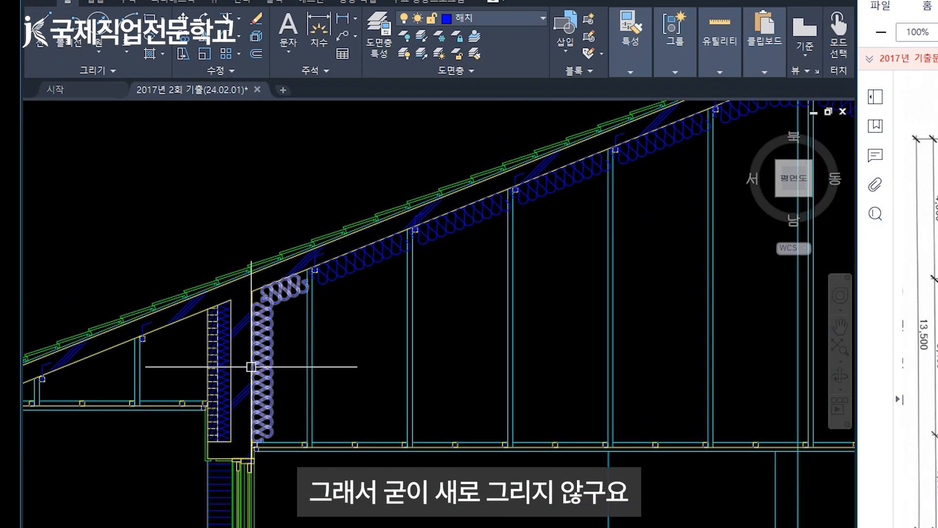
{"action": "scroll", "coordinate": [224, 456], "scroll_direction": "up", "scroll_amount": 3}
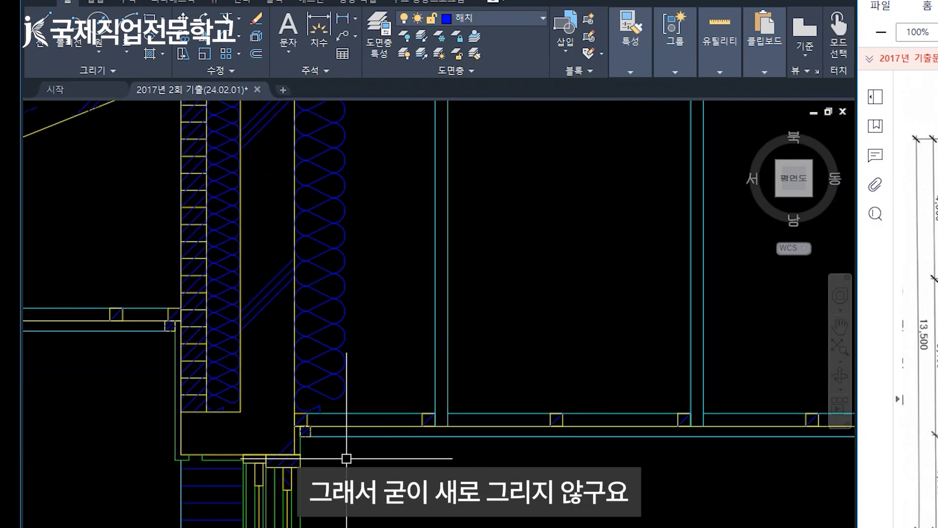
{"action": "scroll", "coordinate": [337, 430], "scroll_direction": "down", "scroll_amount": 1}
{"action": "scroll", "coordinate": [419, 446], "scroll_direction": "down", "scroll_amount": 1}
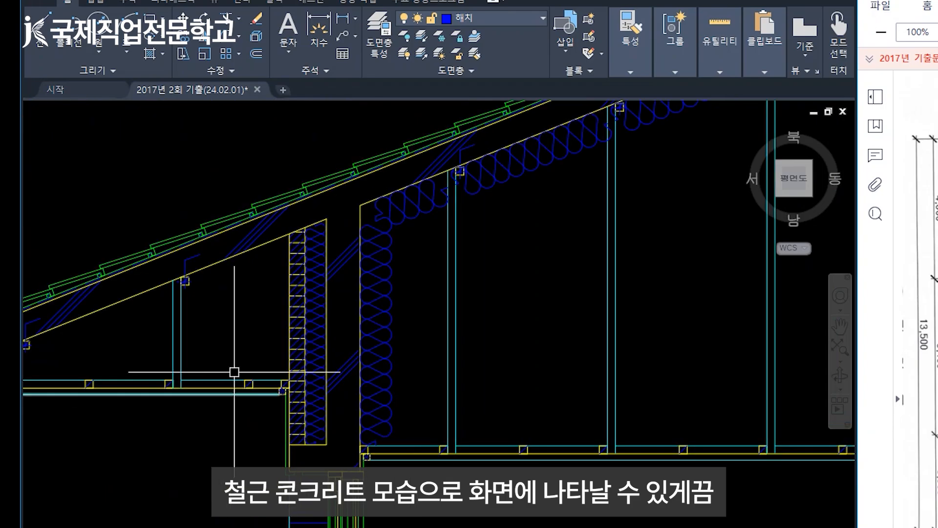
{"action": "scroll", "coordinate": [234, 372], "scroll_direction": "down", "scroll_amount": 3}
{"action": "scroll", "coordinate": [229, 461], "scroll_direction": "up", "scroll_amount": 2}
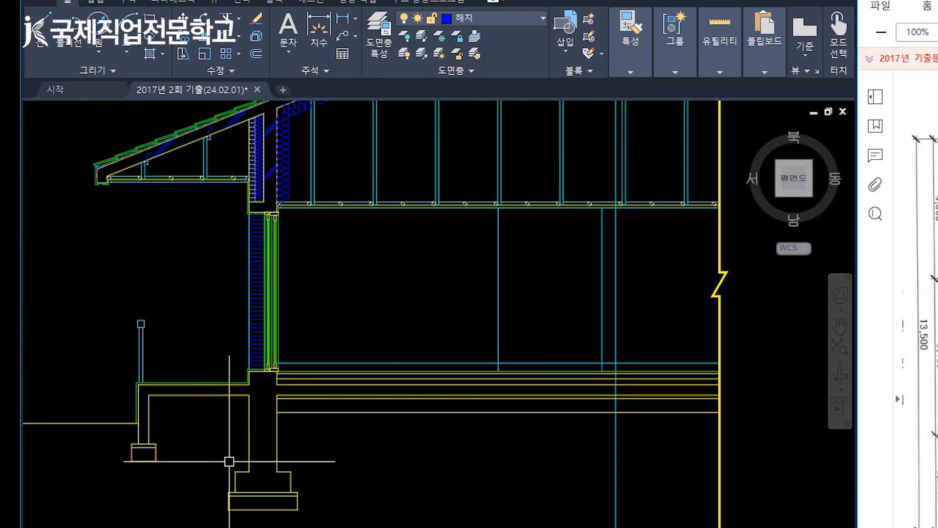
{"action": "type", "text": "h"}
{"action": "key", "text": "Return"}
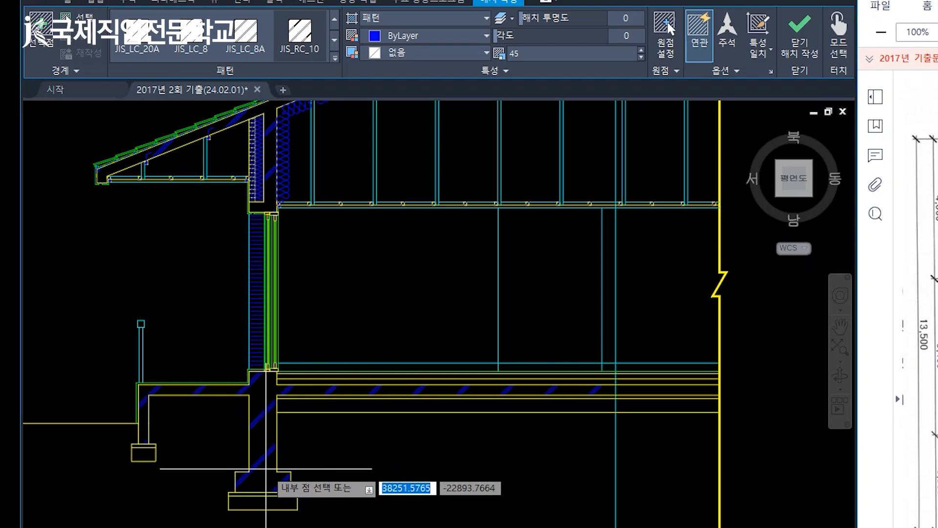
{"action": "left_click", "coordinate": [266, 469]}
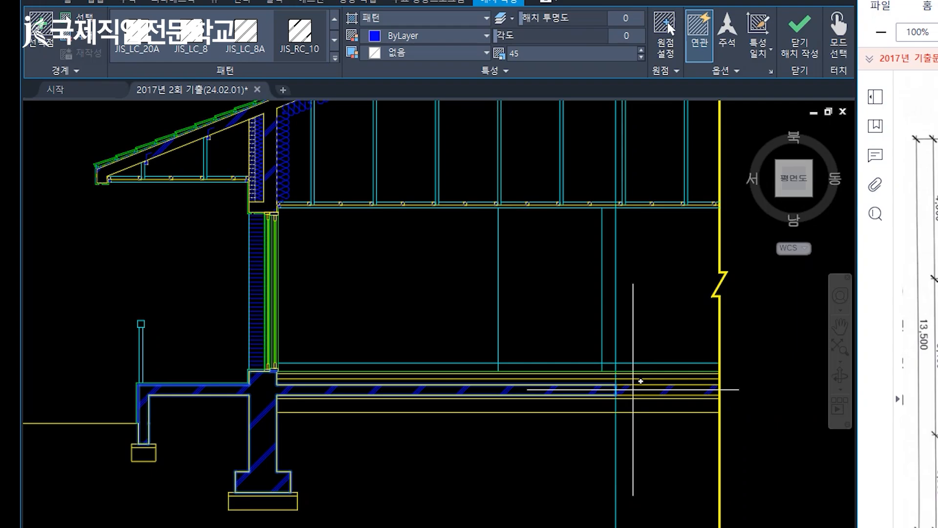
{"action": "key", "text": "Return"}
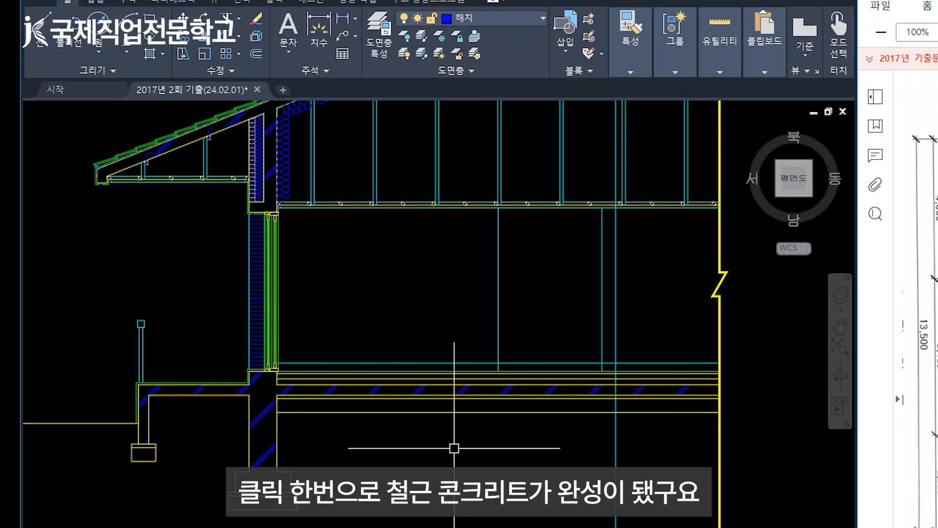
Hatch the insulation layer directly above the concrete floor slab with the ANSI37 pattern, up to the break line
{"action": "middle_click_drag", "start_coordinate": [481, 469], "coordinate": [482, 512]}
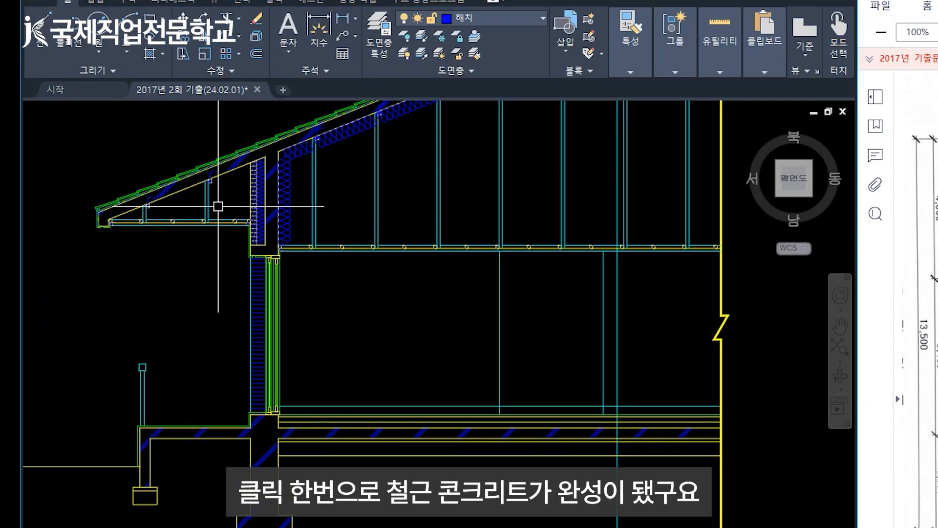
{"action": "type", "text": "h"}
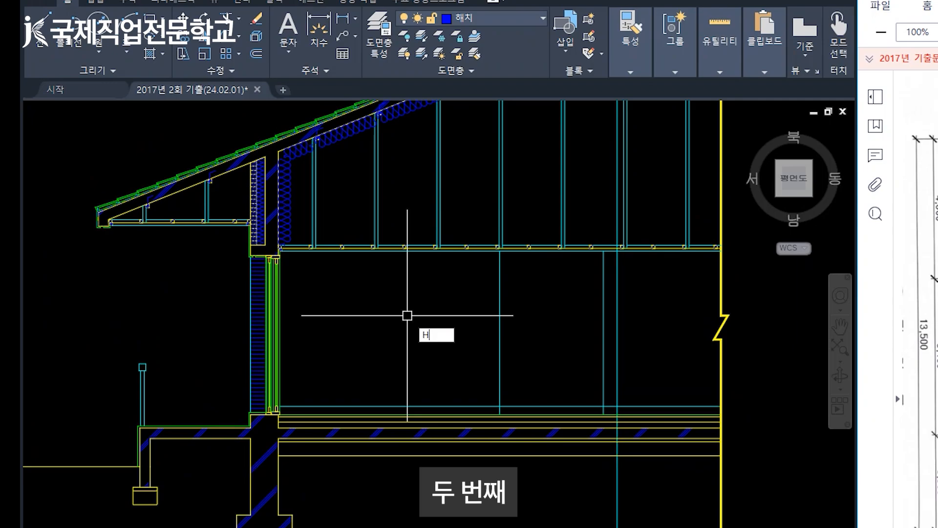
{"action": "key", "text": "Return"}
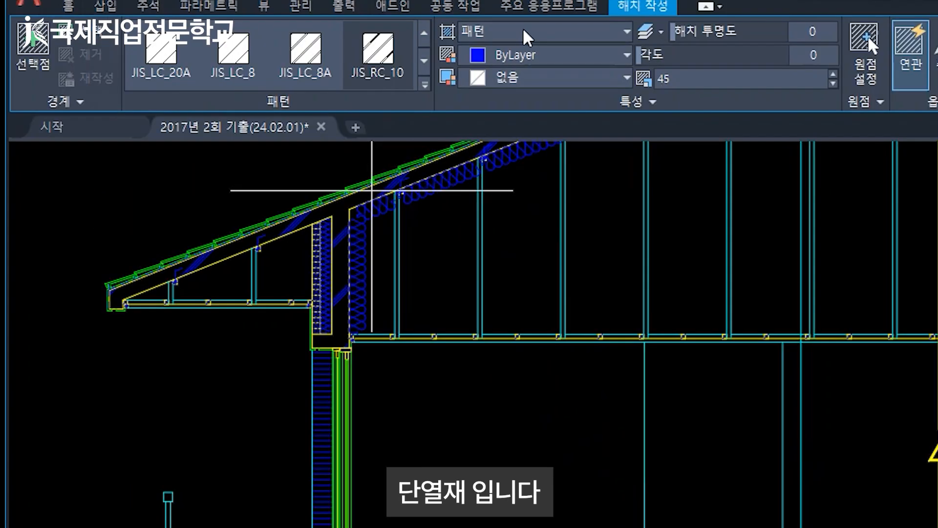
{"action": "left_click", "coordinate": [527, 34]}
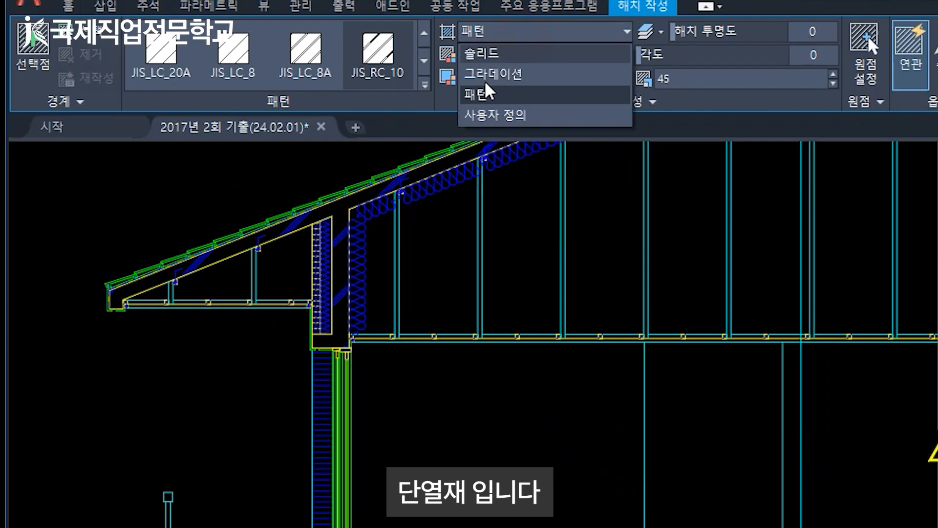
{"action": "left_click", "coordinate": [510, 59]}
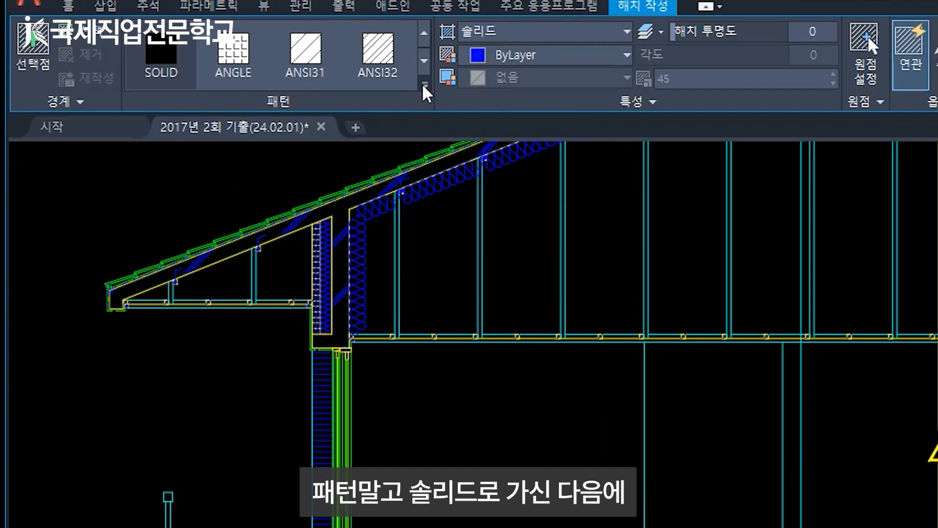
{"action": "left_click", "coordinate": [425, 84]}
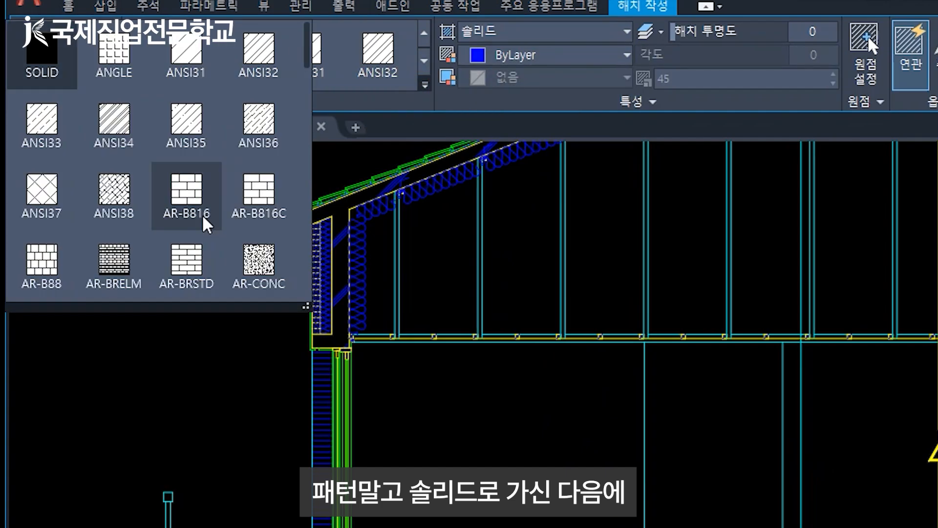
{"action": "left_click", "coordinate": [31, 195]}
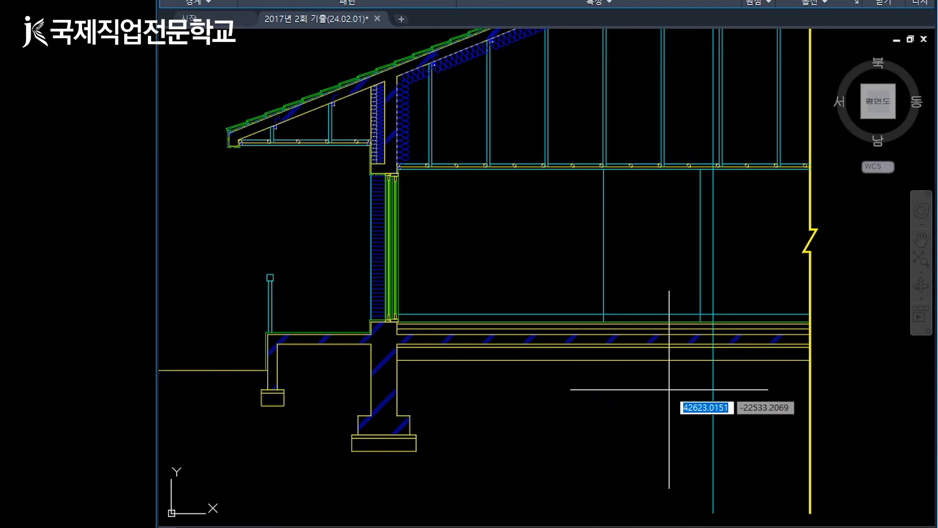
{"action": "scroll", "coordinate": [670, 390], "scroll_direction": "up", "scroll_amount": 3}
{"action": "scroll", "coordinate": [779, 303], "scroll_direction": "up", "scroll_amount": 2}
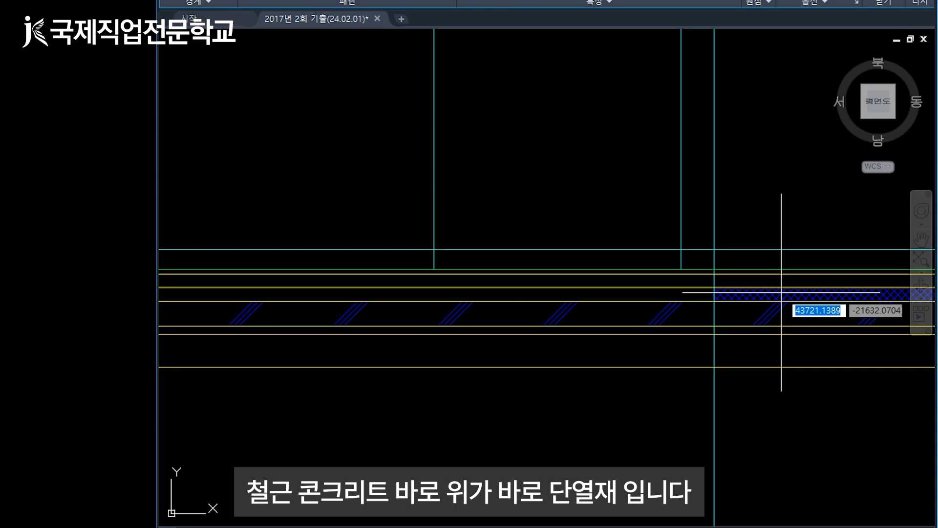
{"action": "scroll", "coordinate": [670, 293], "scroll_direction": "down", "scroll_amount": 2}
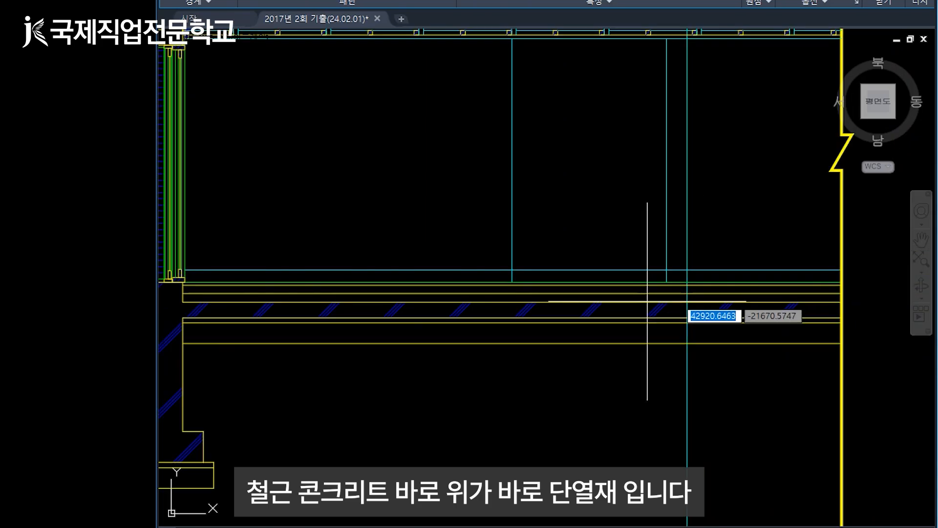
{"action": "left_click", "coordinate": [722, 295]}
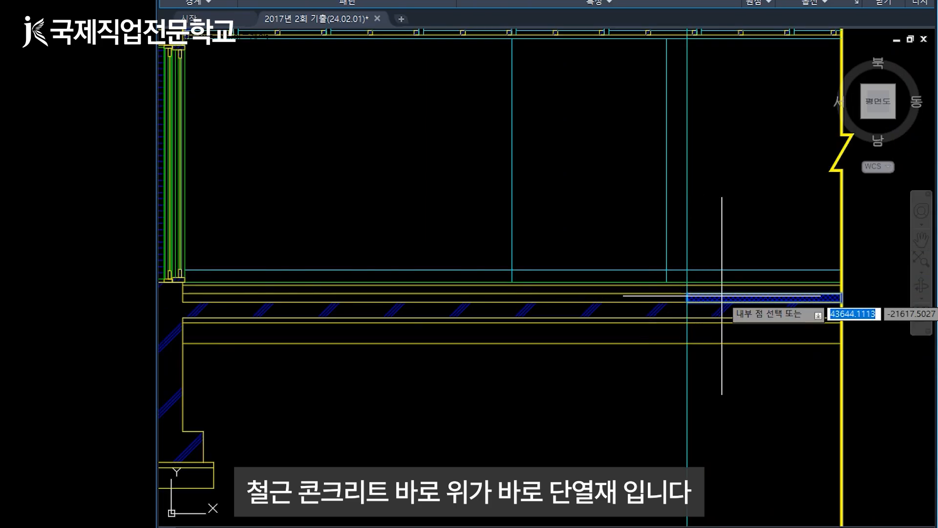
{"action": "left_click", "coordinate": [665, 299]}
{"action": "key", "text": "Return"}
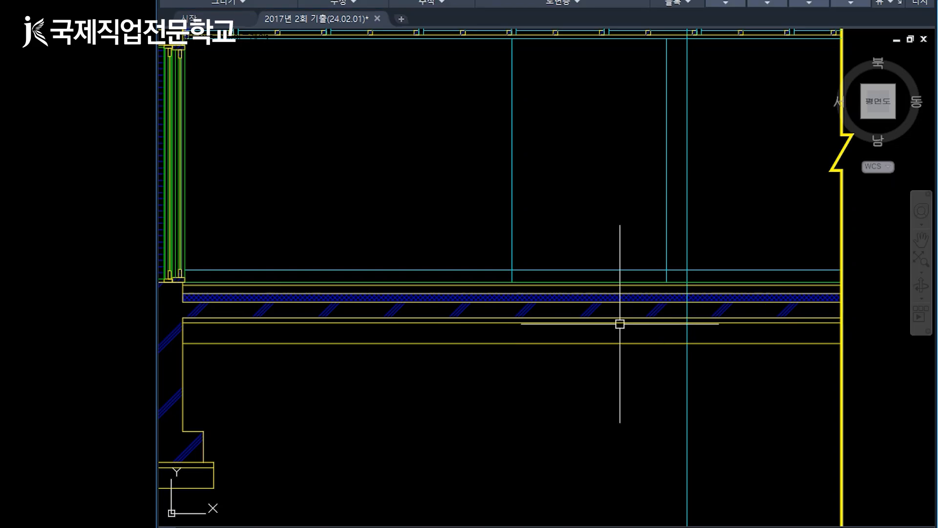
Draw a line at 60° from the bottom edge of the rubble base under the porch foundation wall, extending past the base's top
{"action": "mouse_move", "coordinate": [241, 404]}
{"action": "middle_mouse_down"}
{"action": "mouse_move", "coordinate": [442, 339]}
{"action": "mouse_move", "coordinate": [576, 325]}
{"action": "middle_mouse_up"}
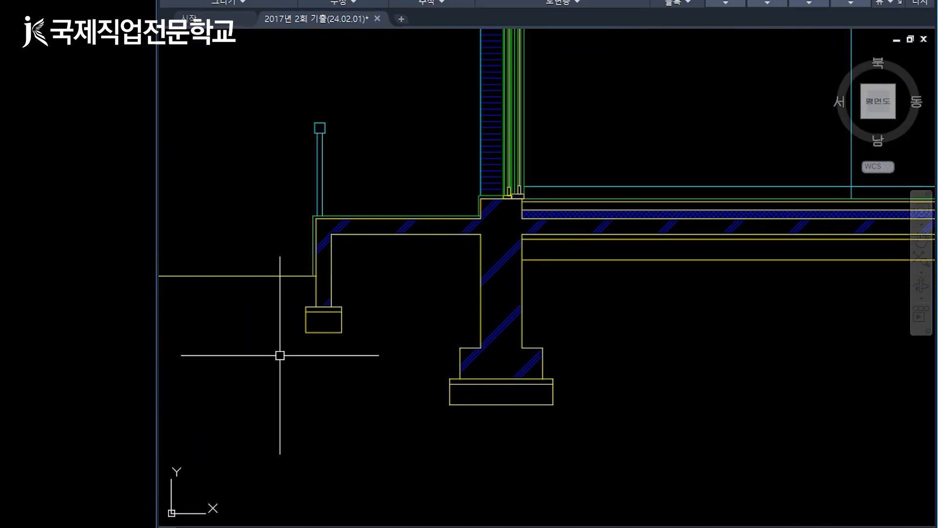
{"action": "scroll", "coordinate": [281, 355], "scroll_direction": "up", "scroll_amount": 6}
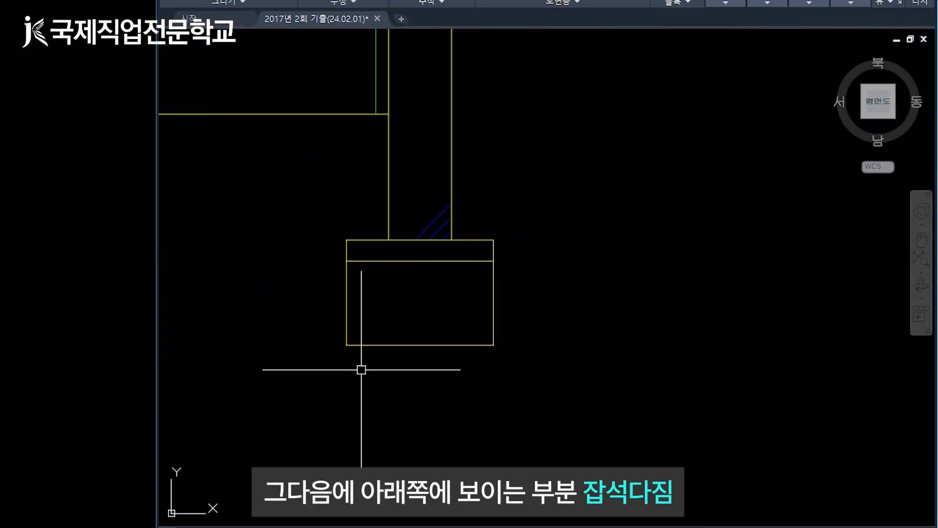
{"action": "key", "text": "l"}
{"action": "key", "text": "Return"}
{"action": "left_click", "coordinate": [361, 344]}
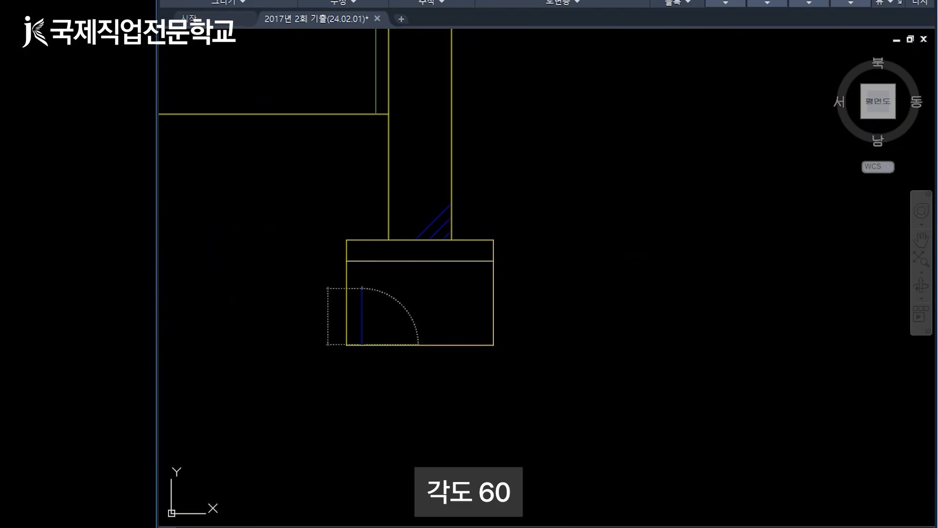
{"action": "key", "text": "Return"}
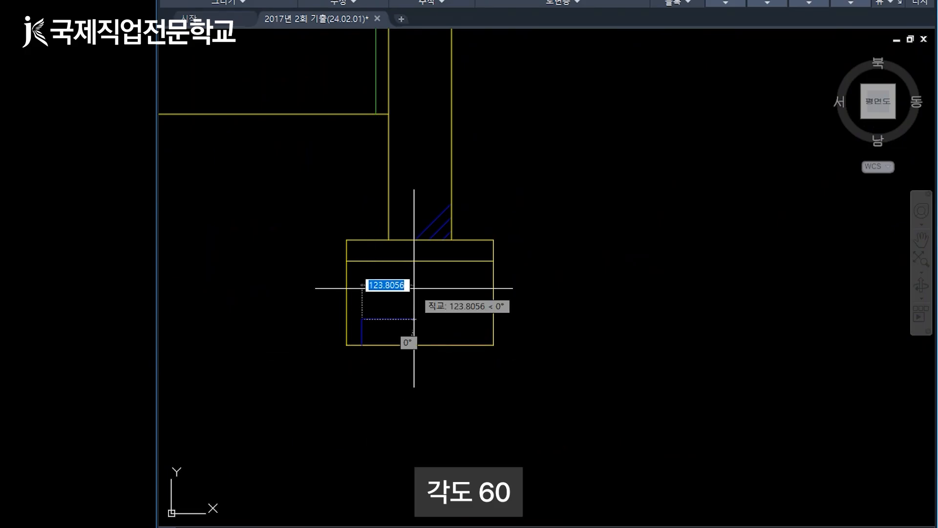
{"action": "key", "text": "ctrl+z"}
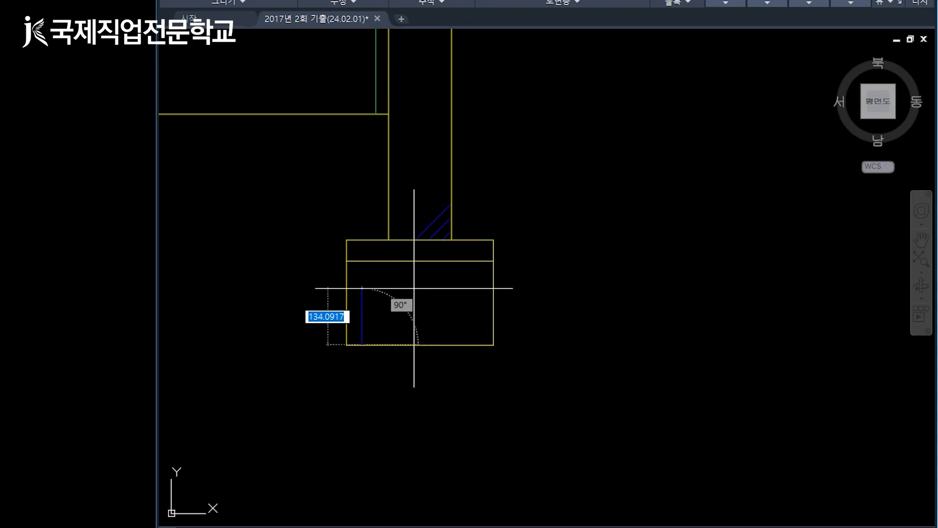
{"action": "type", "text": "< "}
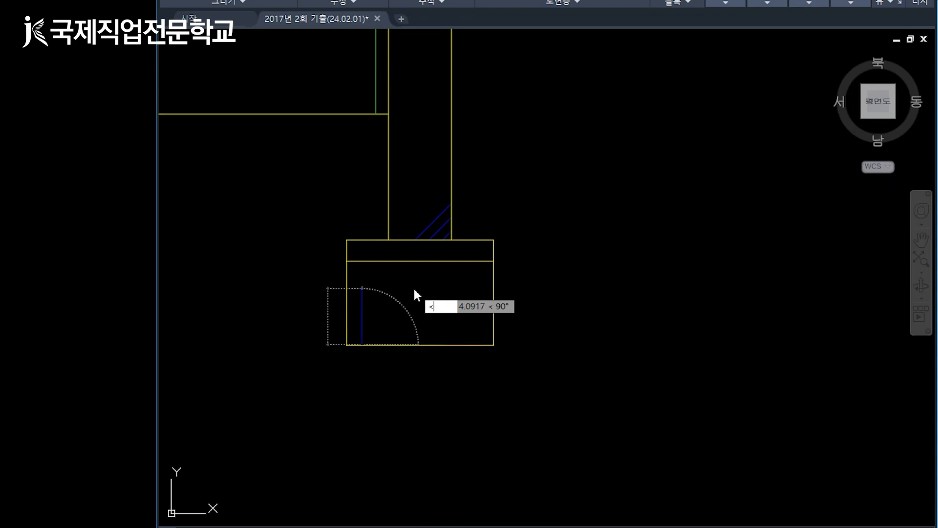
{"action": "type", "text": "60"}
{"action": "key", "text": "Return"}
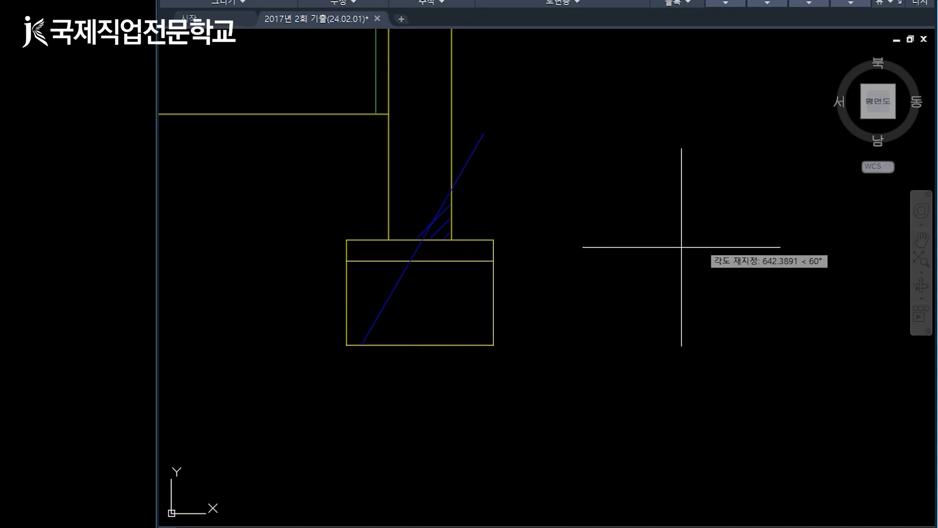
{"action": "left_click", "coordinate": [647, 221]}
{"action": "key", "text": "Return"}
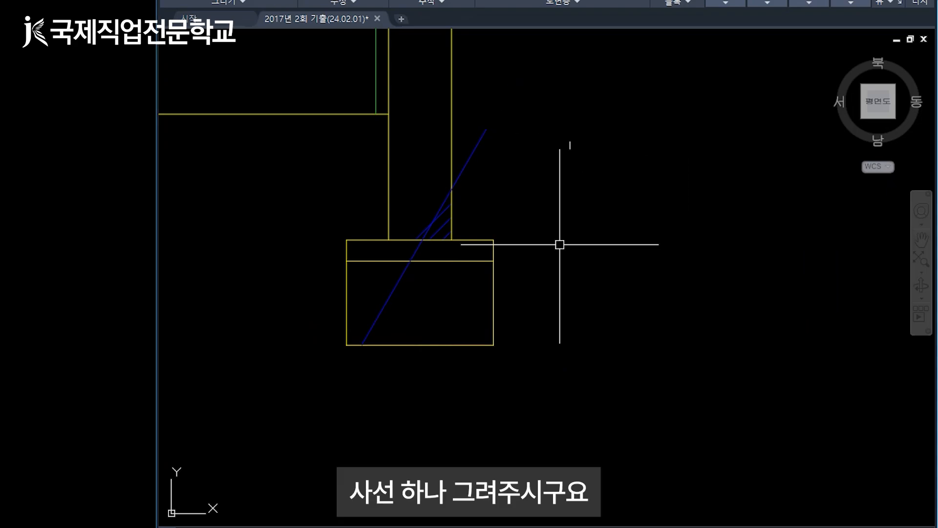
Trim the part of the 60° line that extends above the top line of the rubble layer
{"action": "left_click", "coordinate": [438, 261]}
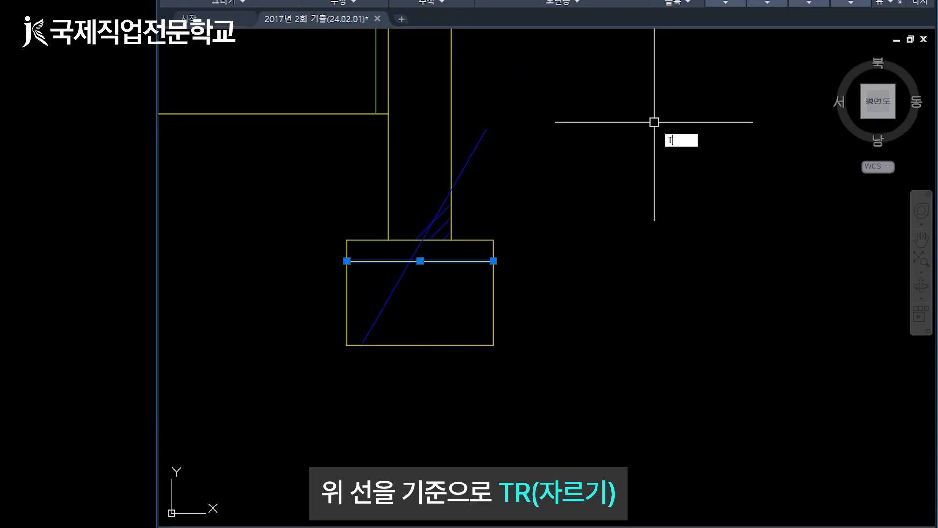
{"action": "type", "text": "TR"}
{"action": "key", "text": "Return"}
{"action": "left_click", "coordinate": [469, 162]}
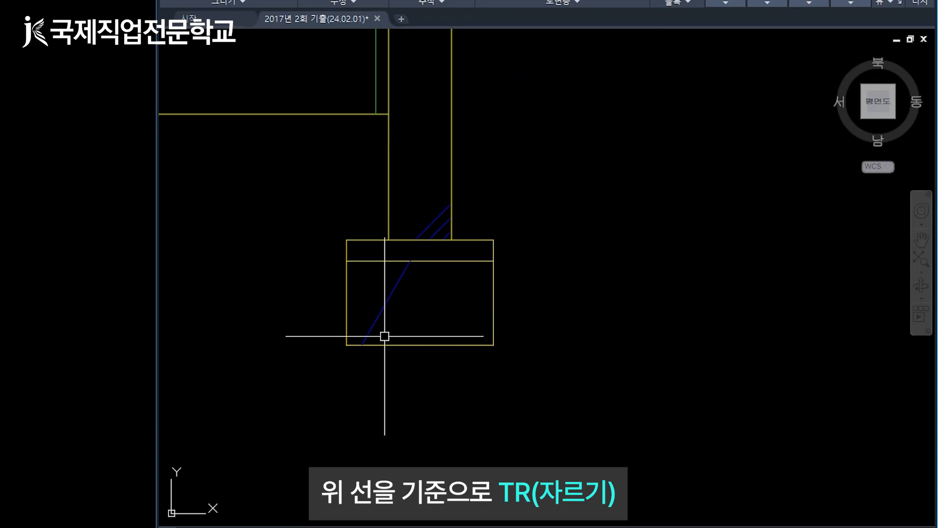
Mirror the 60° line about a vertical axis through its lower half, keeping the original
{"action": "left_click", "coordinate": [386, 303]}
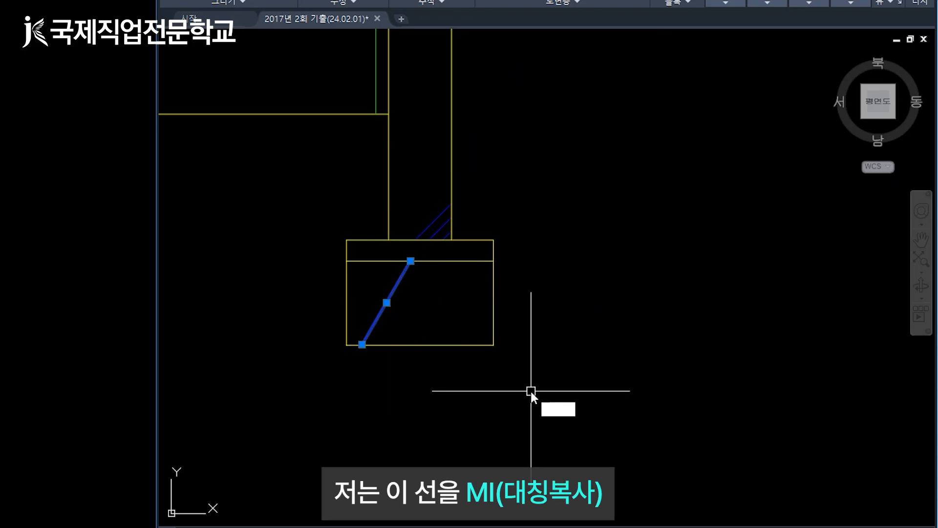
{"action": "key", "text": "Return"}
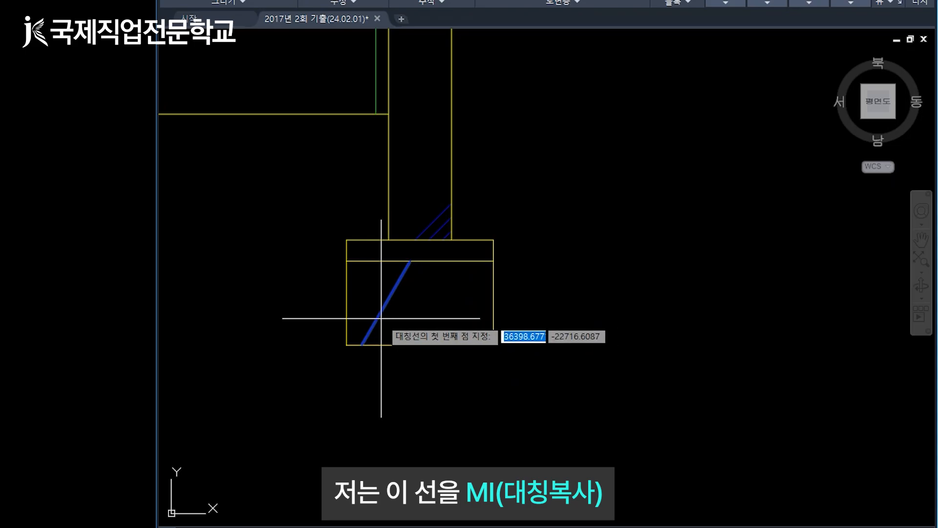
{"action": "left_click", "coordinate": [379, 315]}
{"action": "left_click", "coordinate": [379, 410]}
{"action": "key", "text": "Return"}
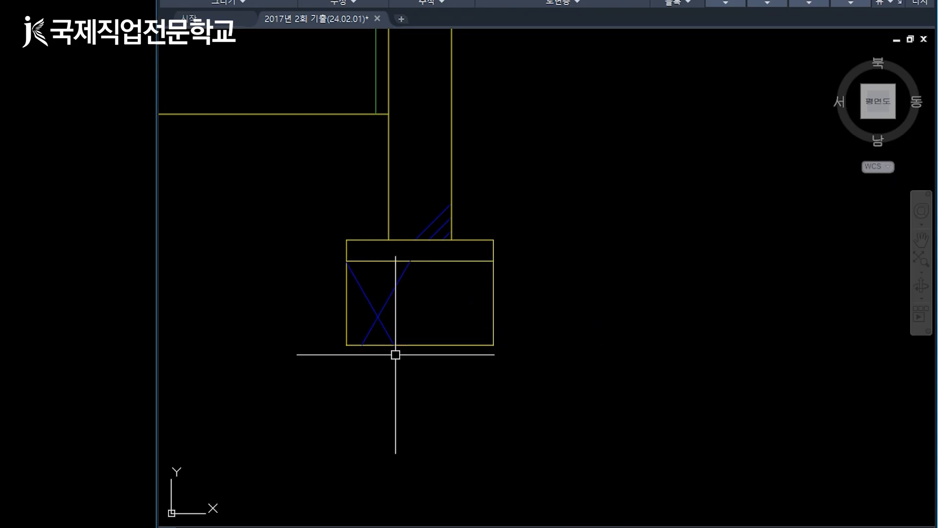
Mirror the original 60° line again about a vertical axis through its upper half, keeping the original
{"action": "key", "text": "Return"}
{"action": "left_click", "coordinate": [394, 288]}
{"action": "key", "text": "Return"}
{"action": "left_click", "coordinate": [394, 289]}
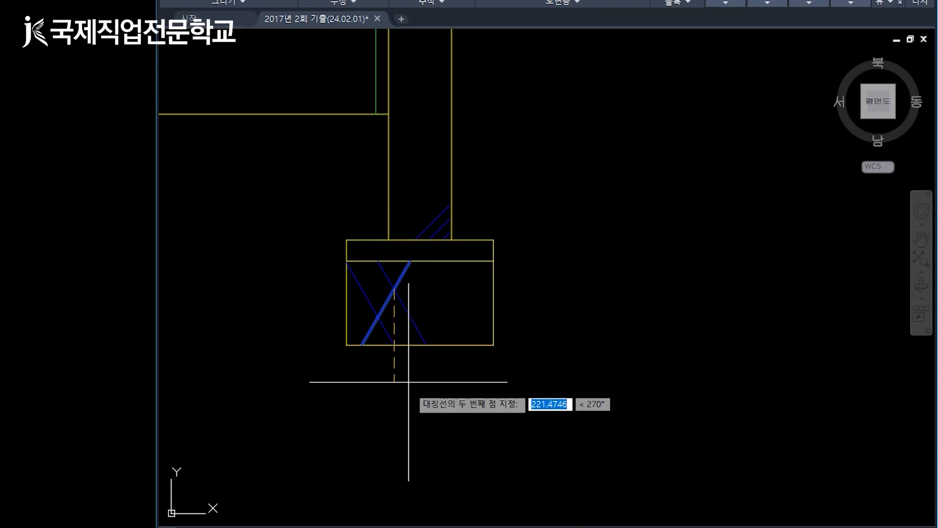
{"action": "left_click", "coordinate": [412, 429]}
{"action": "key", "text": "Return"}
Trim the upper part of the first mirrored line and the lower part of the second to form the rubble symbol
{"action": "type", "text": "T"}
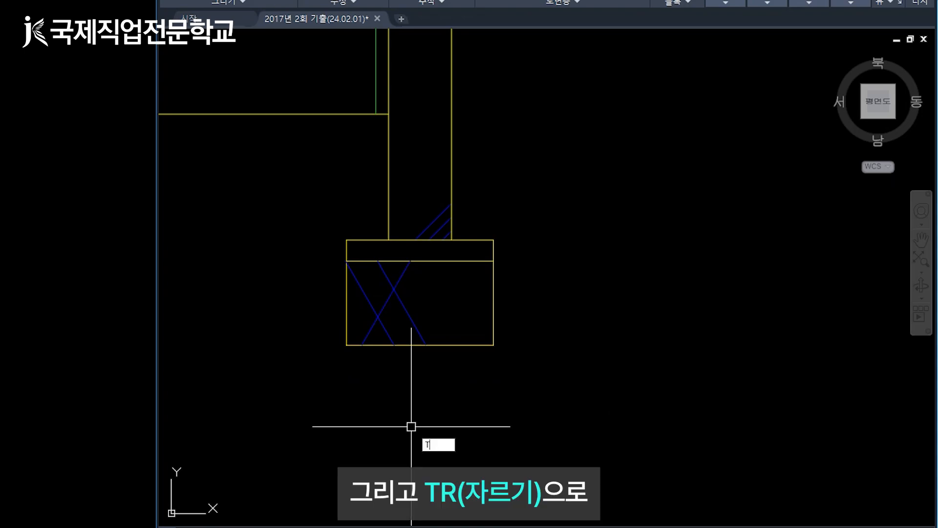
{"action": "type", "text": "R"}
{"action": "key", "text": "Return"}
{"action": "left_click", "coordinate": [368, 300]}
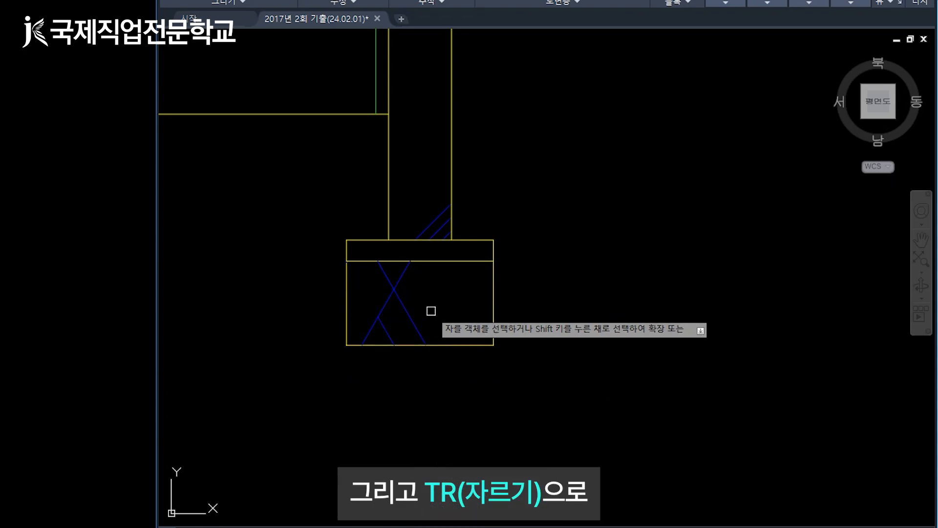
{"action": "left_click", "coordinate": [414, 326]}
{"action": "key", "text": "Return"}
Copy the three-line rubble symbol horizontally to the other half of the porch foundation's rubble base, using its lower end as base point
{"action": "left_click", "coordinate": [424, 330]}
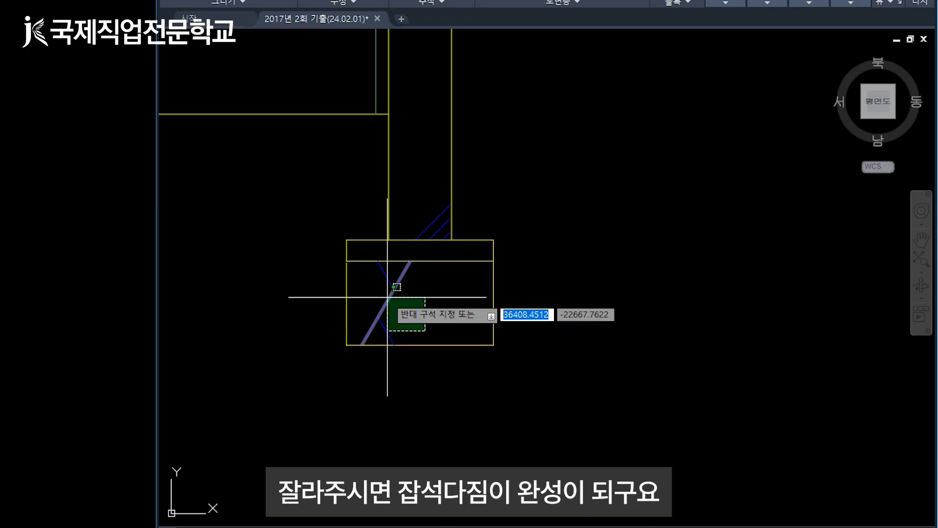
{"action": "left_click", "coordinate": [375, 286]}
{"action": "type", "text": "C"}
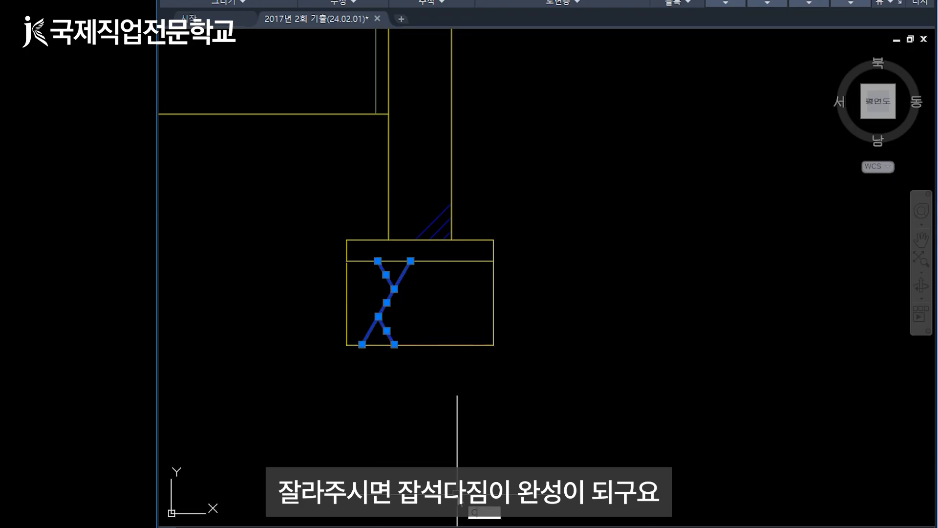
{"action": "type", "text": "O"}
{"action": "key", "text": "Return"}
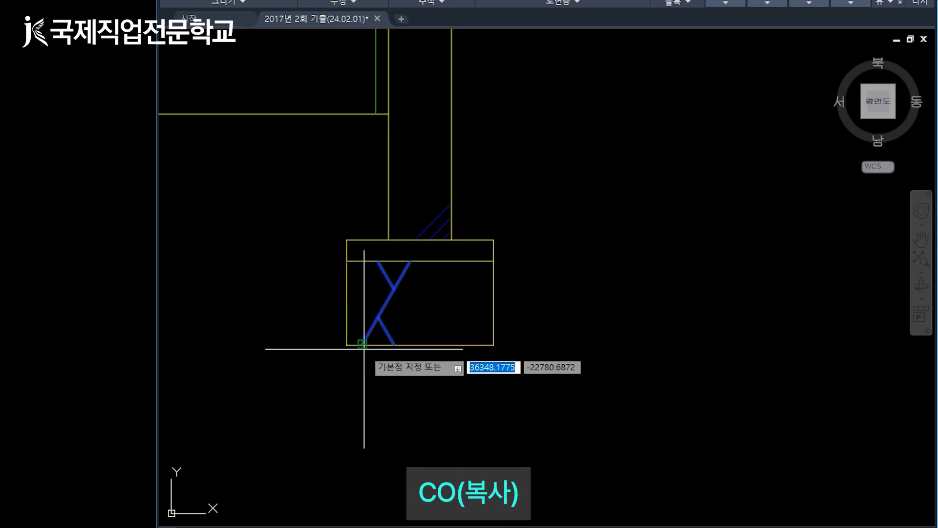
{"action": "left_click", "coordinate": [362, 345]}
{"action": "left_click", "coordinate": [442, 346]}
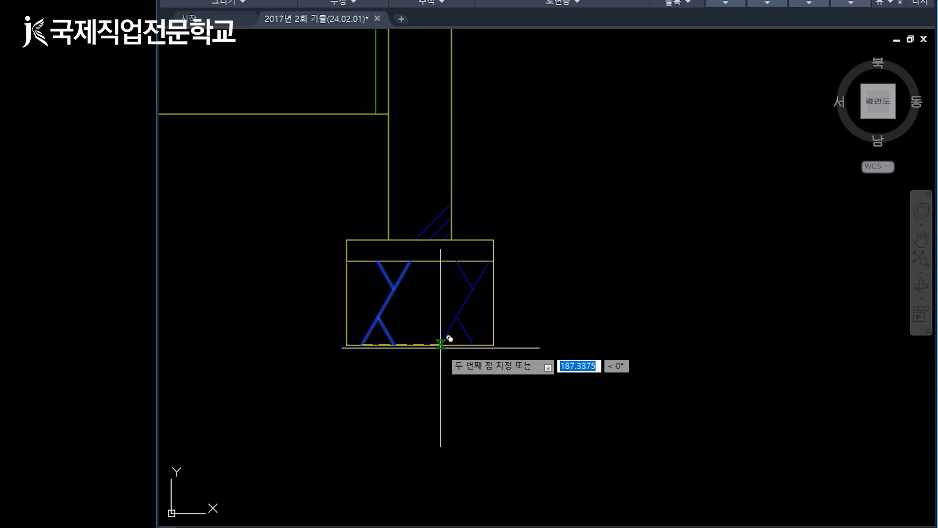
Place four evenly spaced copies of the rubble symbol in the rubble base under the main wall footing
{"action": "scroll", "coordinate": [377, 356], "scroll_direction": "down", "scroll_amount": 3}
{"action": "scroll", "coordinate": [264, 317], "scroll_direction": "down", "scroll_amount": 2}
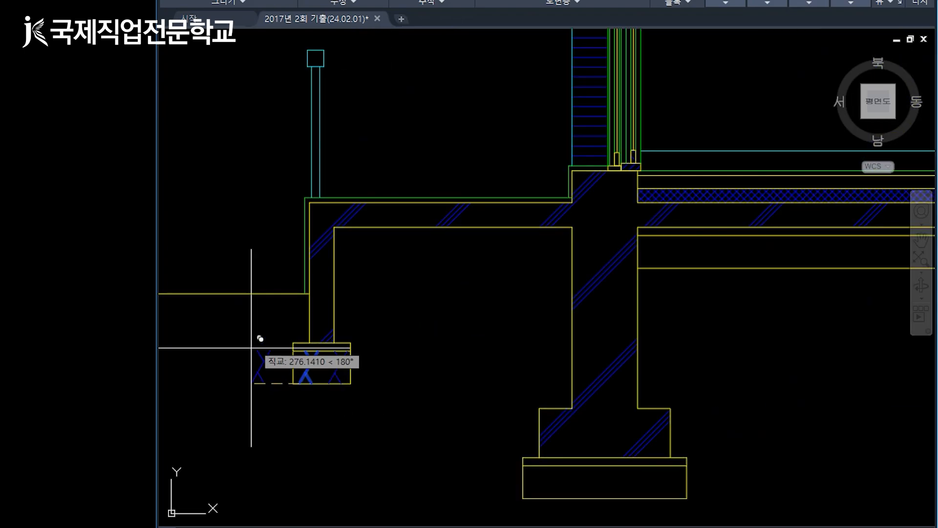
{"action": "scroll", "coordinate": [560, 501], "scroll_direction": "up", "scroll_amount": 2}
{"action": "left_click", "coordinate": [535, 498]}
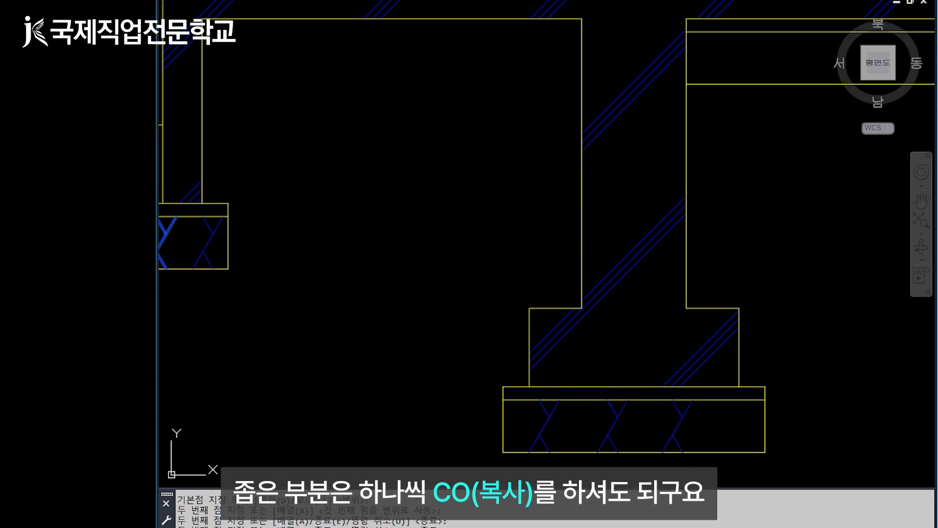
{"action": "left_click", "coordinate": [667, 447]}
{"action": "left_click", "coordinate": [726, 442]}
{"action": "scroll", "coordinate": [454, 448], "scroll_direction": "down", "scroll_amount": 3}
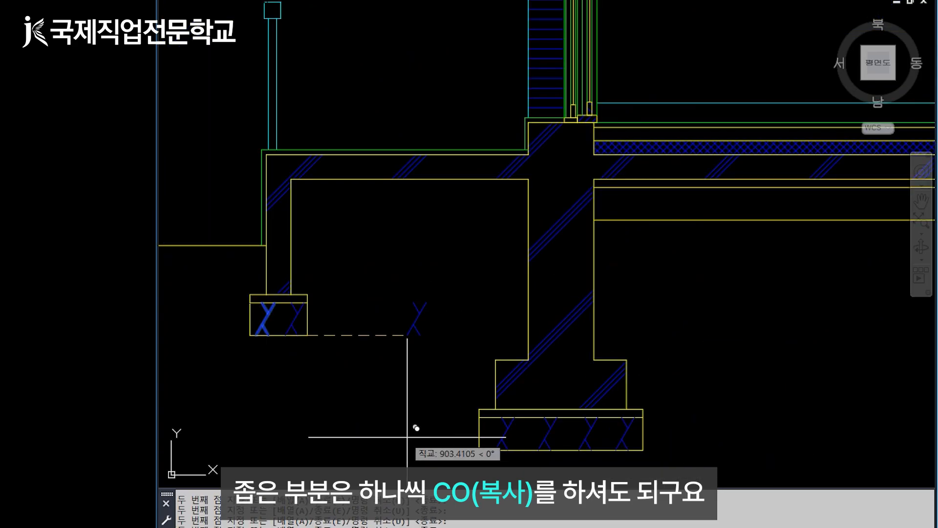
{"action": "scroll", "coordinate": [413, 398], "scroll_direction": "down", "scroll_amount": 1}
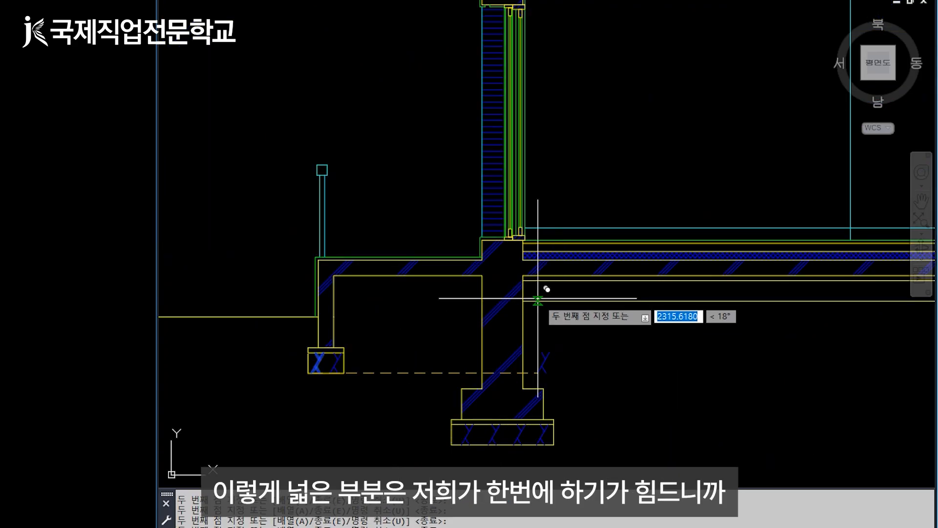
Array the rubble symbol under the floor slab along the rubble layer's upper line as a path, with an item spacing of 350
{"action": "scroll", "coordinate": [339, 333], "scroll_direction": "down", "scroll_amount": 2}
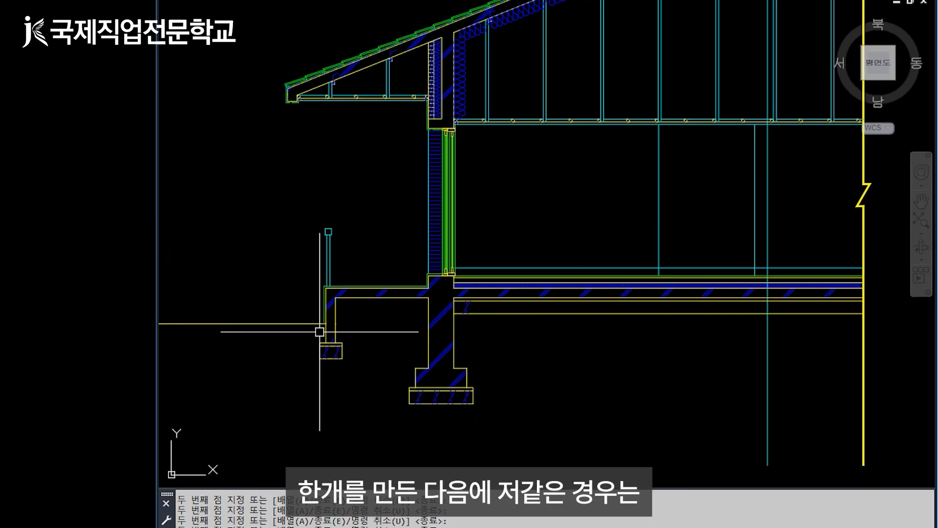
{"action": "scroll", "coordinate": [440, 330], "scroll_direction": "up", "scroll_amount": 8}
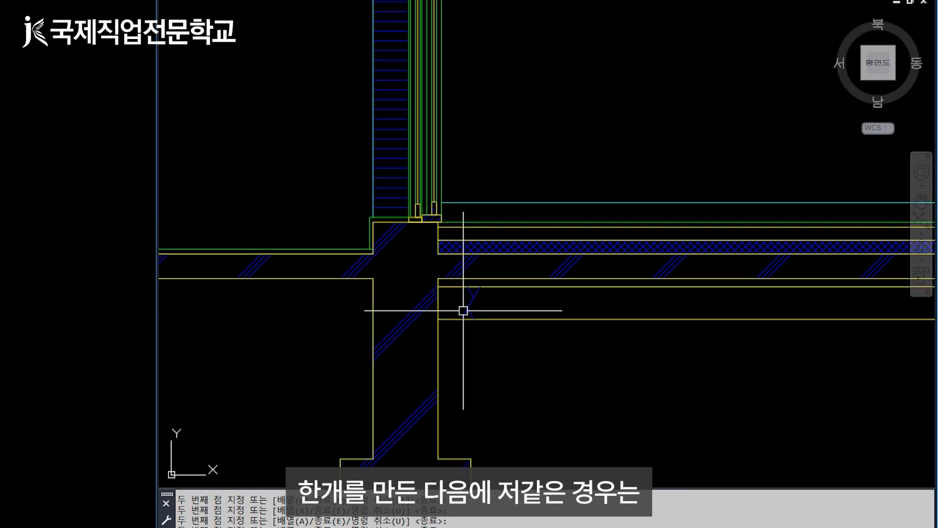
{"action": "left_click", "coordinate": [495, 323]}
{"action": "left_click", "coordinate": [430, 266]}
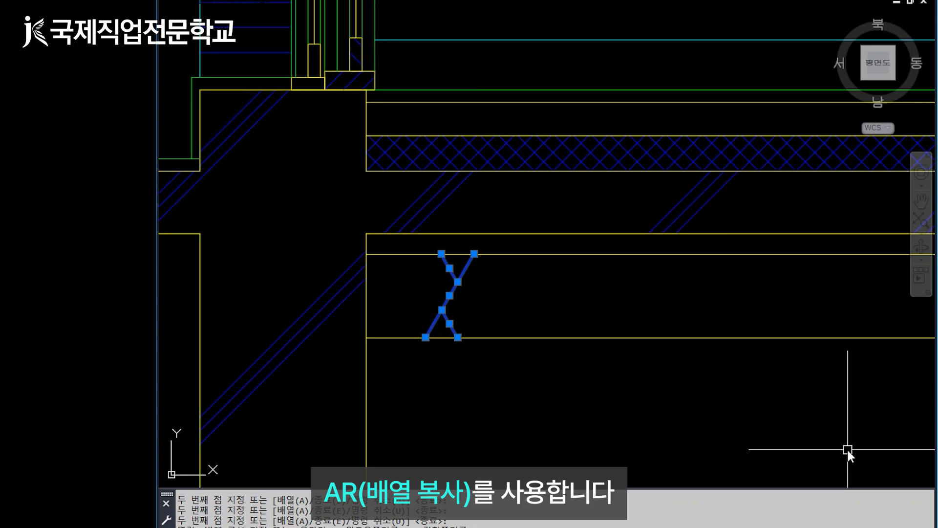
{"action": "type", "text": "AR"}
{"action": "key", "text": "Return"}
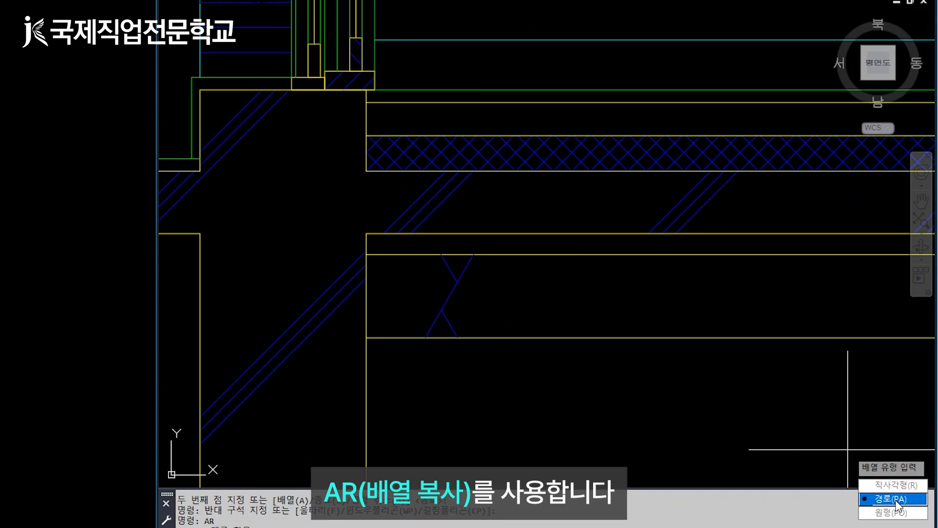
{"action": "left_click", "coordinate": [893, 501]}
{"action": "left_click", "coordinate": [588, 254]}
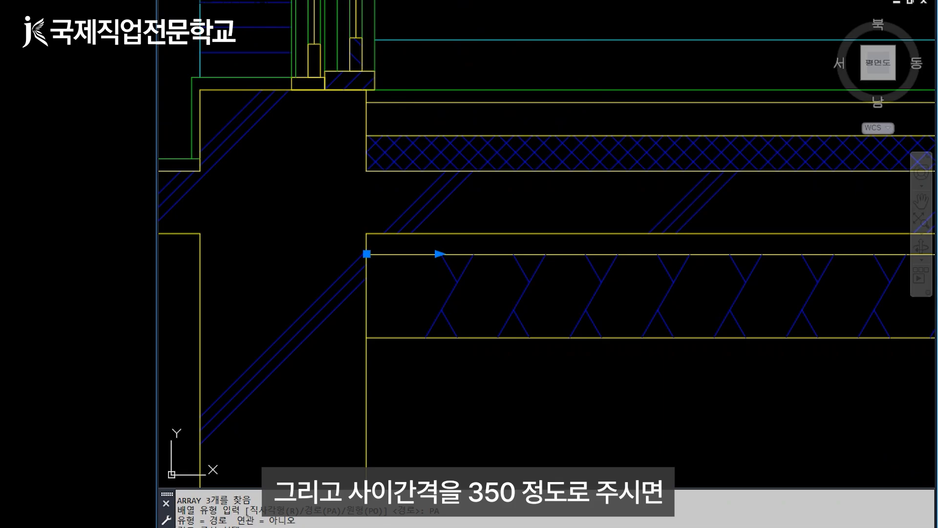
{"action": "key", "text": "Return"}
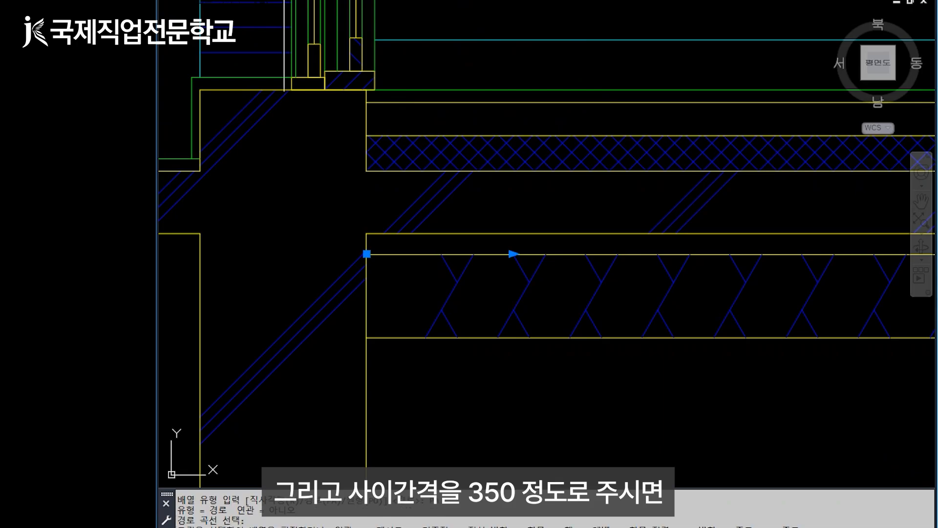
{"action": "scroll", "coordinate": [435, 321], "scroll_direction": "down", "scroll_amount": 5}
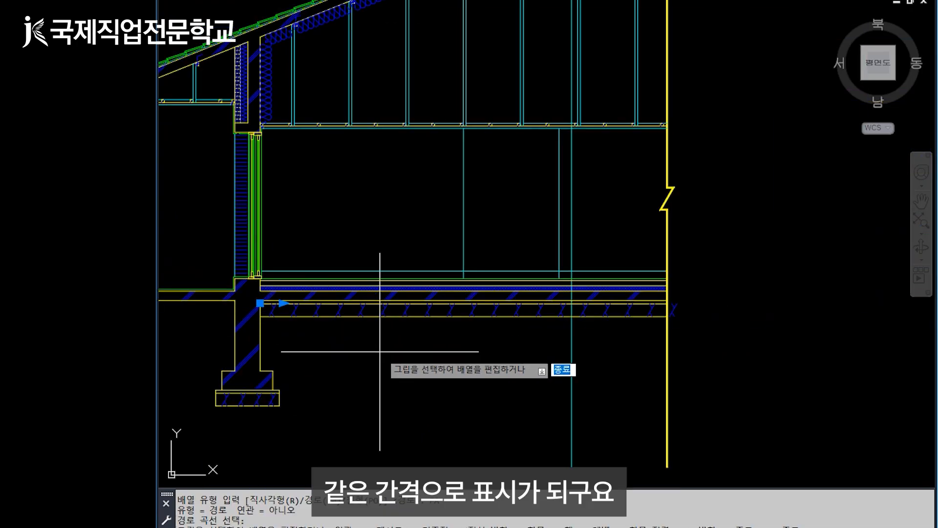
Delete the arrayed rubble symbol that lies outside the break line at the end of the floor slab
{"action": "scroll", "coordinate": [660, 328], "scroll_direction": "up", "scroll_amount": 5}
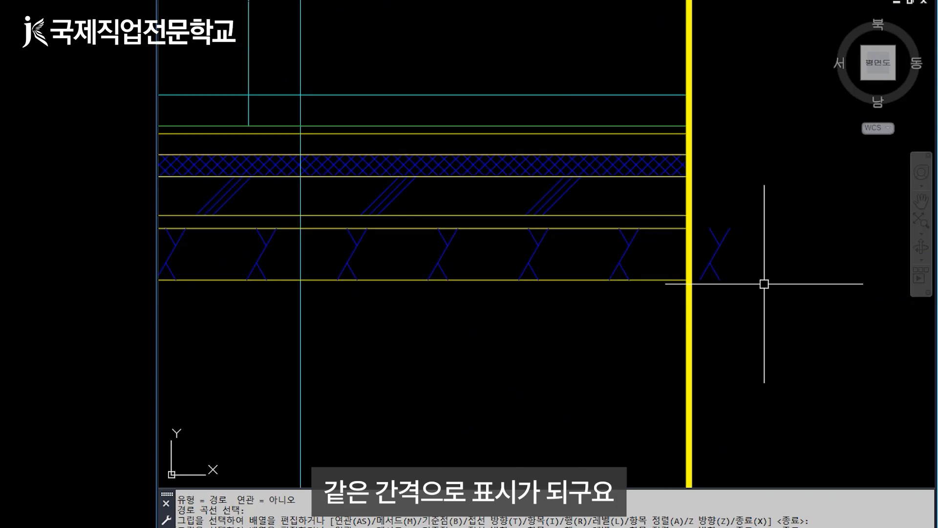
{"action": "left_click", "coordinate": [765, 201]}
{"action": "left_click", "coordinate": [702, 324]}
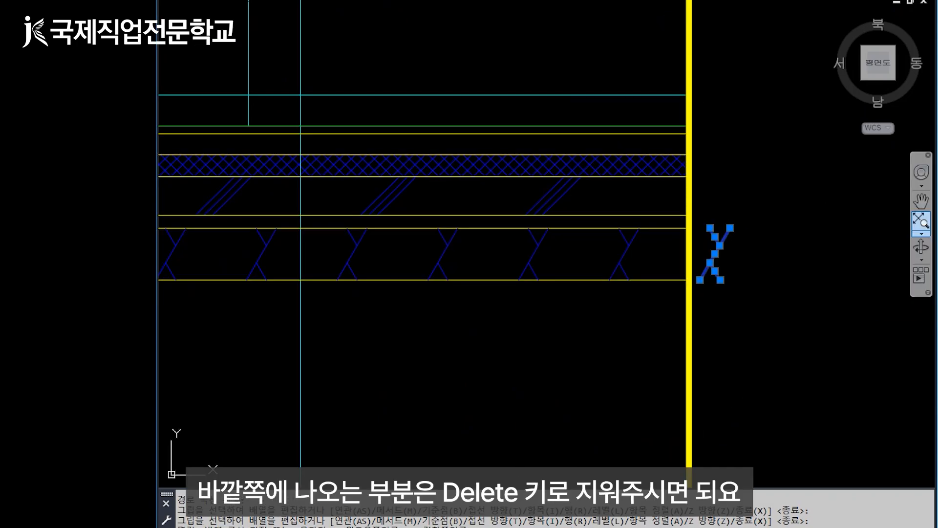
{"action": "key", "text": "Delete"}
{"action": "scroll", "coordinate": [672, 352], "scroll_direction": "down", "scroll_amount": 2}
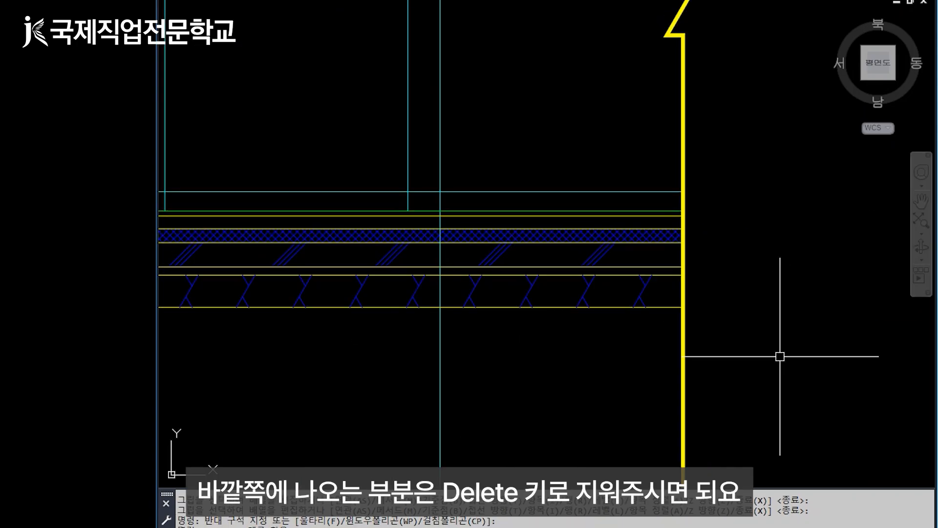
Thaw the 중심 layer to show the centre lines in preparation for the floor's hot-water pipe
{"action": "middle_click_drag", "start_coordinate": [462, 368], "coordinate": [937, 398]}
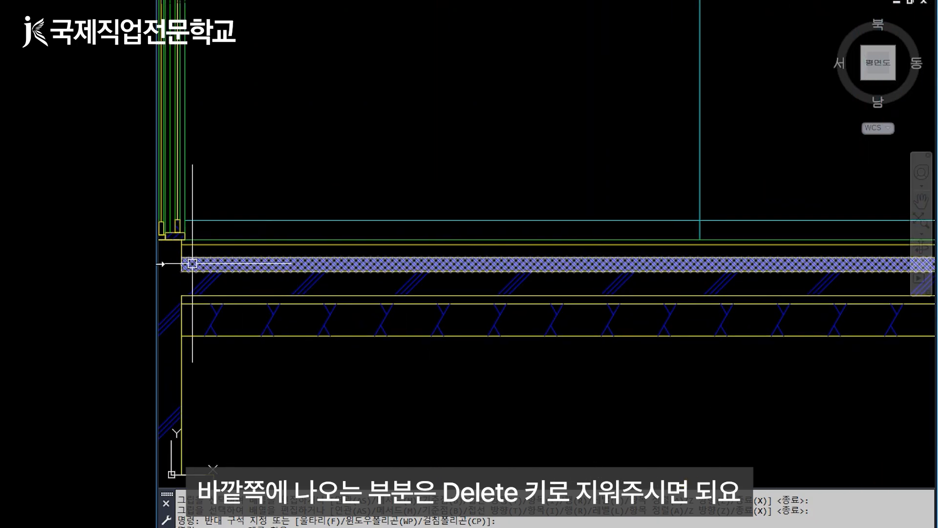
{"action": "scroll", "coordinate": [173, 262], "scroll_direction": "up", "scroll_amount": 4}
{"action": "scroll", "coordinate": [392, 248], "scroll_direction": "down", "scroll_amount": 2}
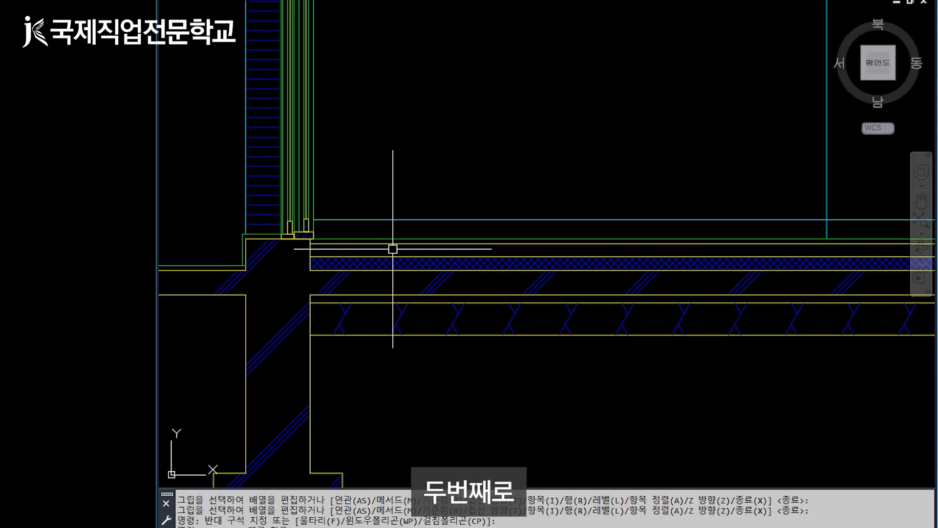
{"action": "scroll", "coordinate": [486, 321], "scroll_direction": "down", "scroll_amount": 3}
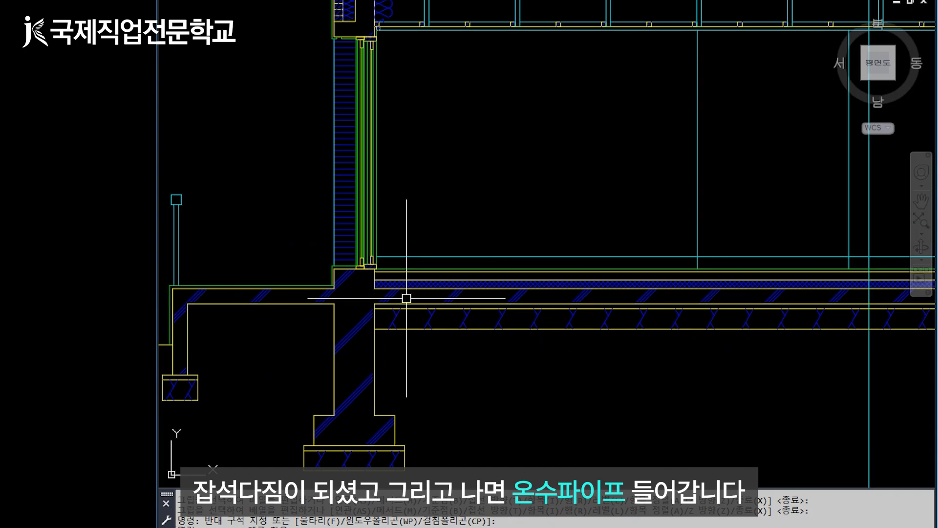
{"action": "scroll", "coordinate": [405, 288], "scroll_direction": "up", "scroll_amount": 1}
{"action": "scroll", "coordinate": [361, 276], "scroll_direction": "up", "scroll_amount": 1}
{"action": "scroll", "coordinate": [299, 281], "scroll_direction": "up", "scroll_amount": 1}
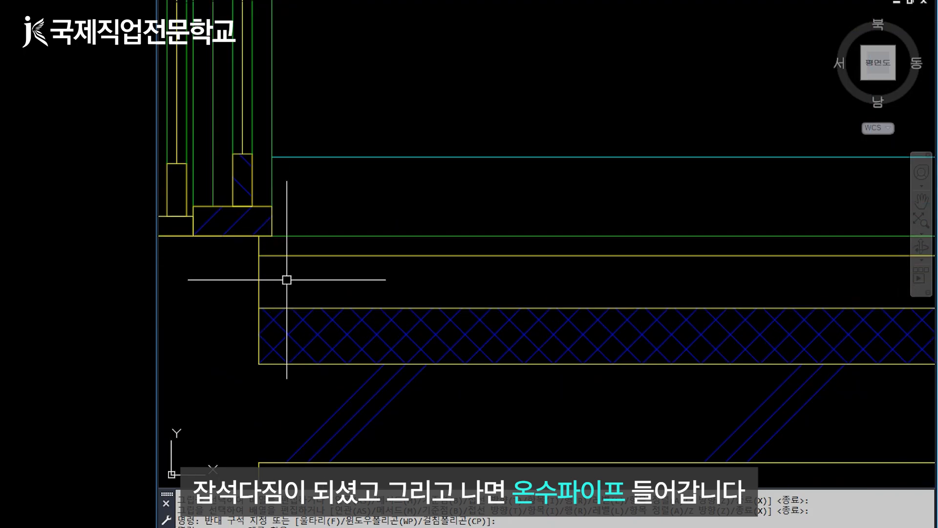
{"action": "scroll", "coordinate": [440, 279], "scroll_direction": "down", "scroll_amount": 2}
{"action": "scroll", "coordinate": [468, 283], "scroll_direction": "down", "scroll_amount": 1}
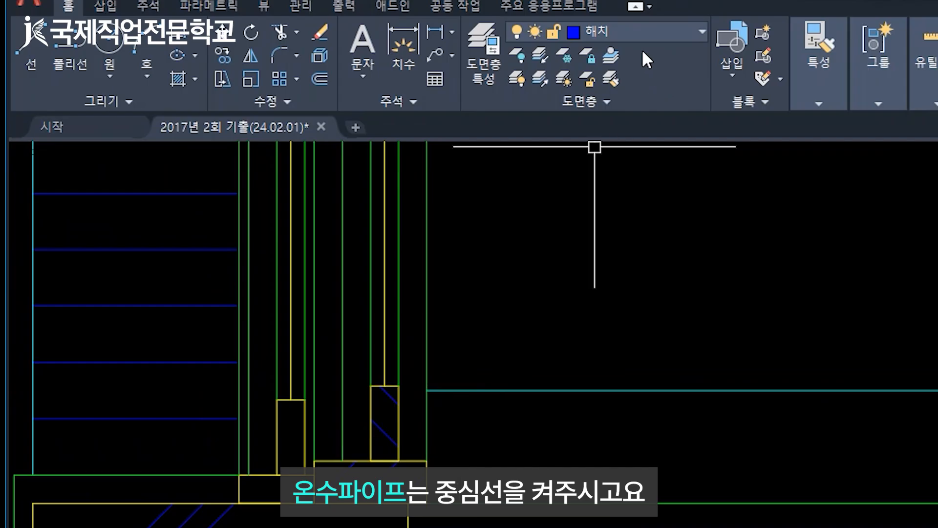
{"action": "left_click", "coordinate": [640, 31]}
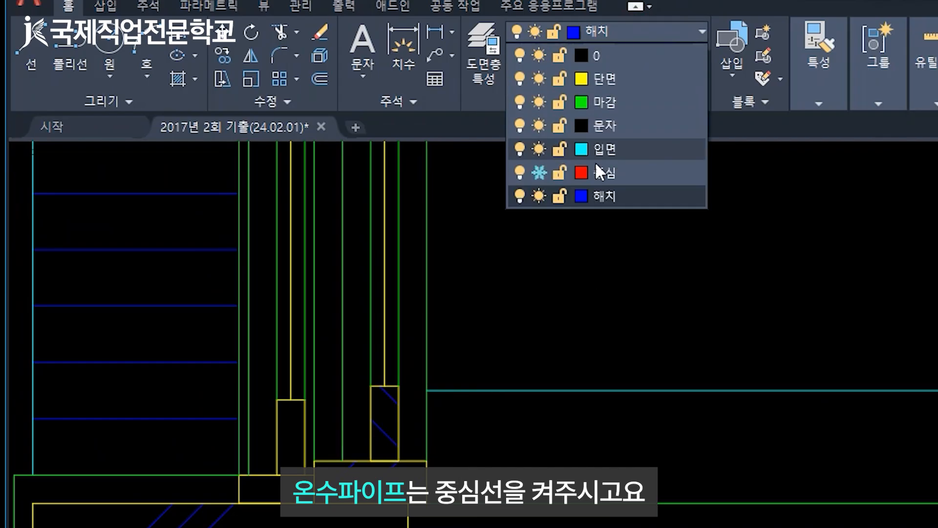
{"action": "left_click", "coordinate": [538, 173]}
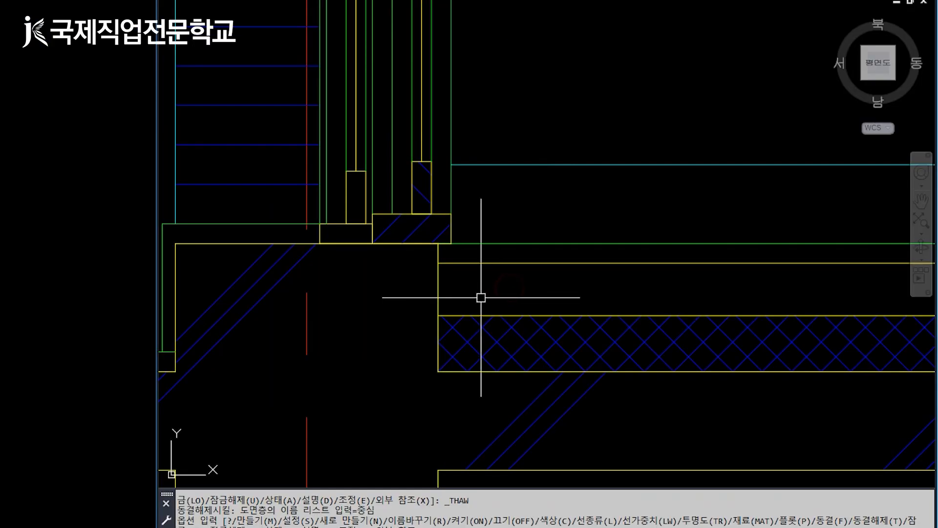
Draw a hot-water pipe circle with radius 25/2 midway in the layer above the floor insulation, beside the main wall
{"action": "scroll", "coordinate": [481, 297], "scroll_direction": "up", "scroll_amount": 2}
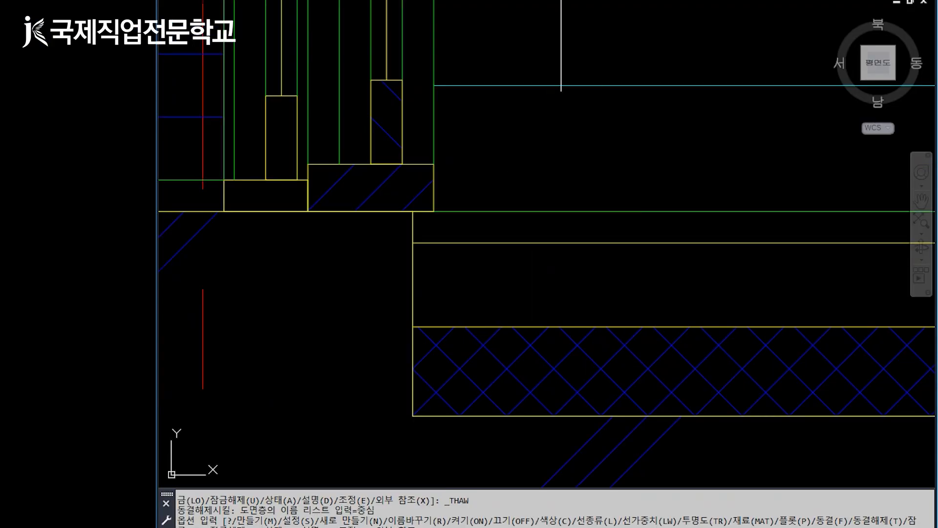
{"action": "type", "text": "c"}
{"action": "key", "text": "Return"}
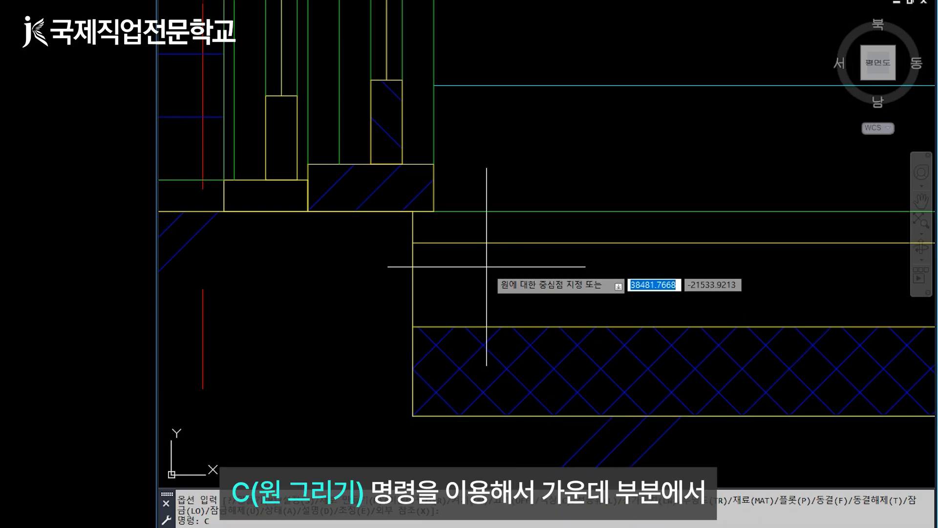
{"action": "left_click", "coordinate": [470, 287]}
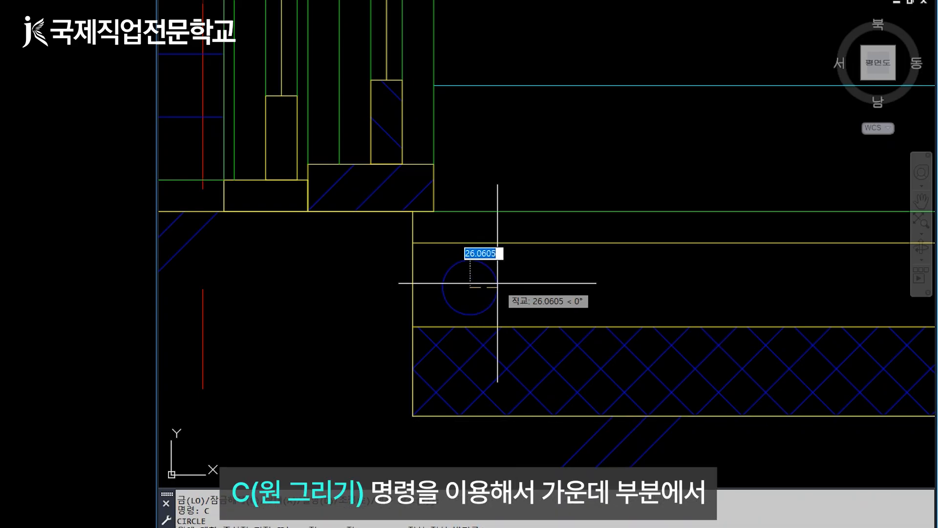
{"action": "type", "text": "25/2"}
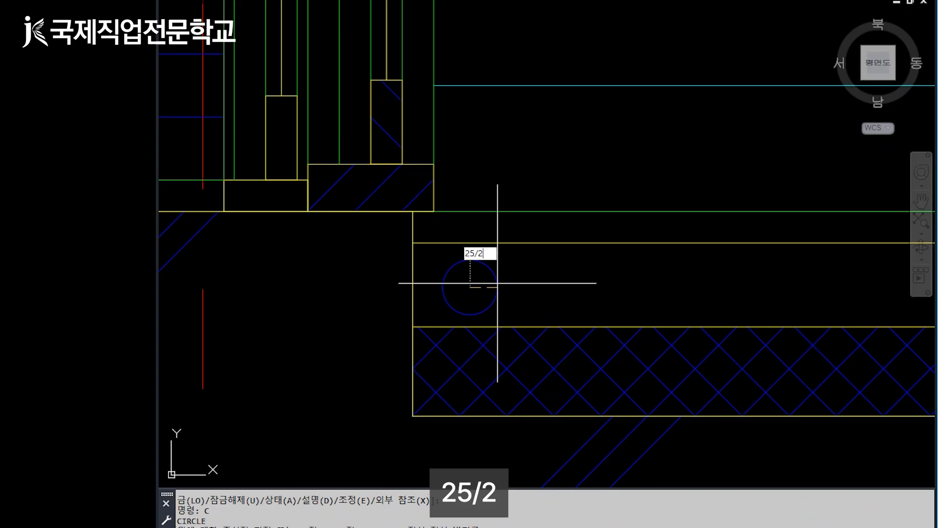
{"action": "key", "text": "Return"}
{"action": "scroll", "coordinate": [461, 301], "scroll_direction": "up", "scroll_amount": 4}
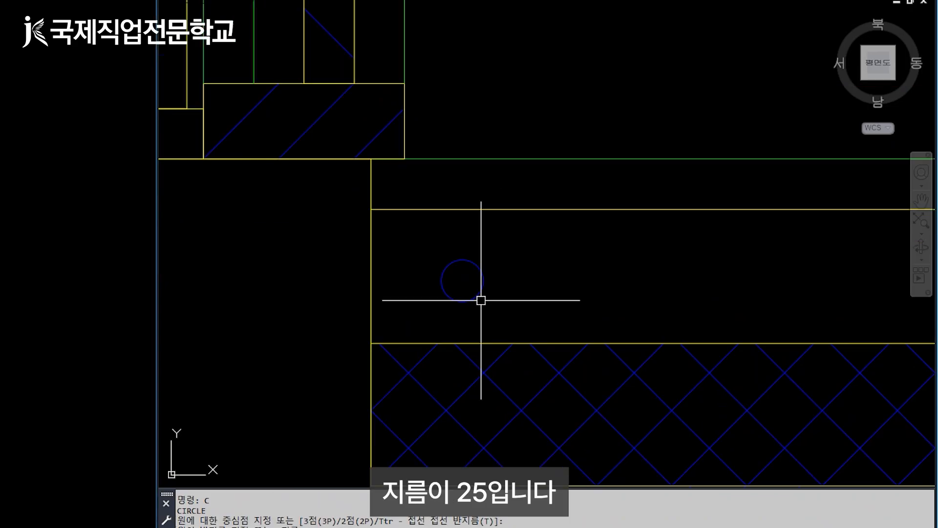
Draw a horizontal line from the pipe circle's left quadrant and a vertical line about 45 long down from its upper quadrant
{"action": "type", "text": "l"}
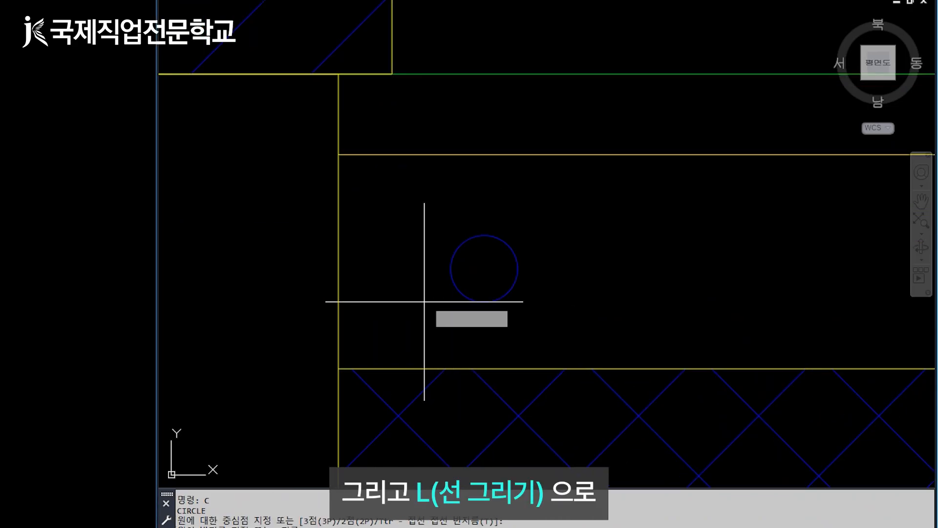
{"action": "key", "text": "Return"}
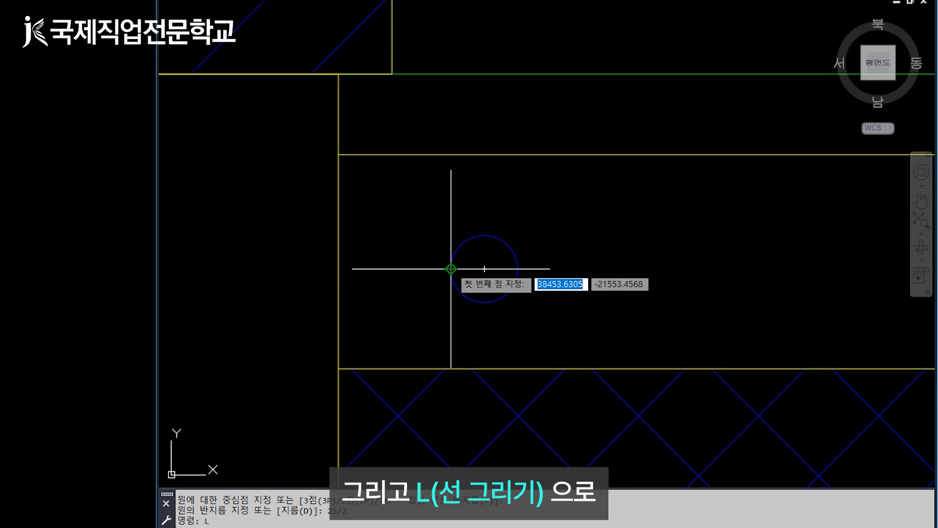
{"action": "left_click", "coordinate": [450, 268]}
{"action": "left_click", "coordinate": [628, 288]}
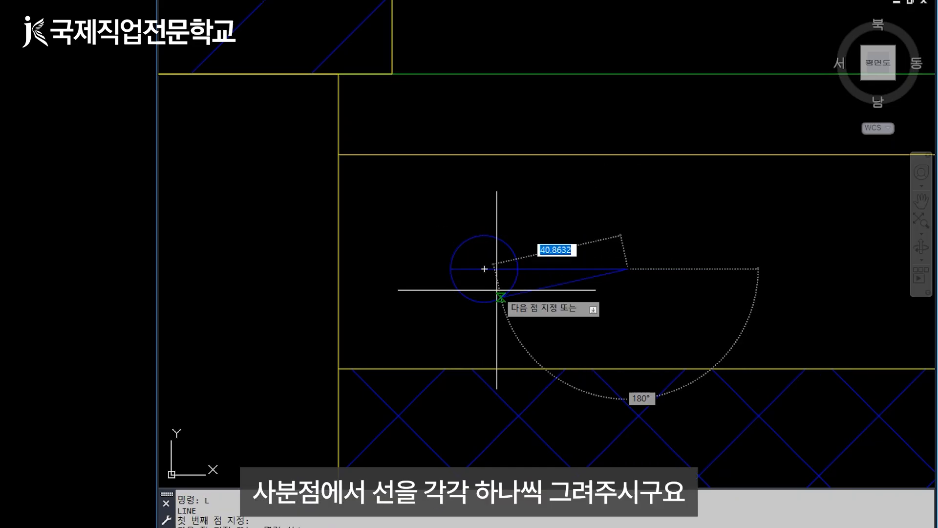
{"action": "key", "text": "Return"}
{"action": "key", "text": "Return"}
{"action": "left_click", "coordinate": [485, 235]}
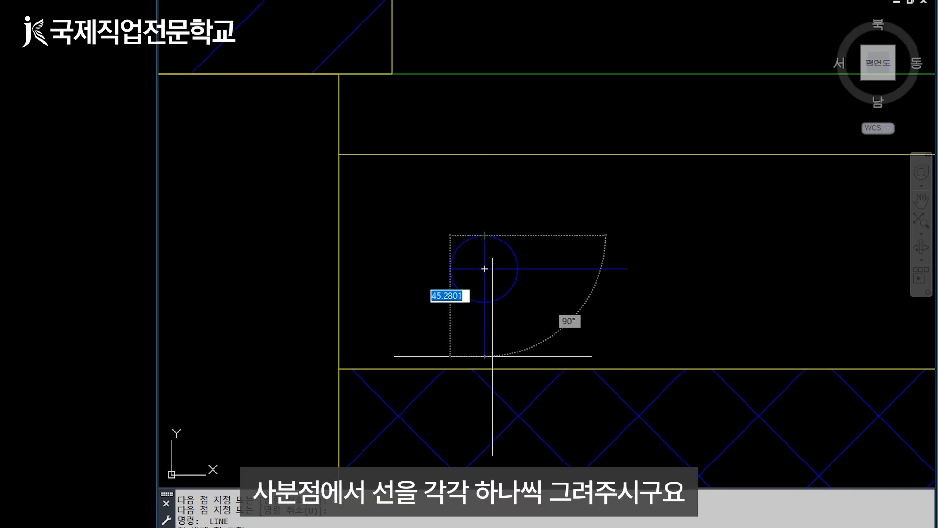
{"action": "left_click", "coordinate": [484, 355]}
{"action": "key", "text": "Return"}
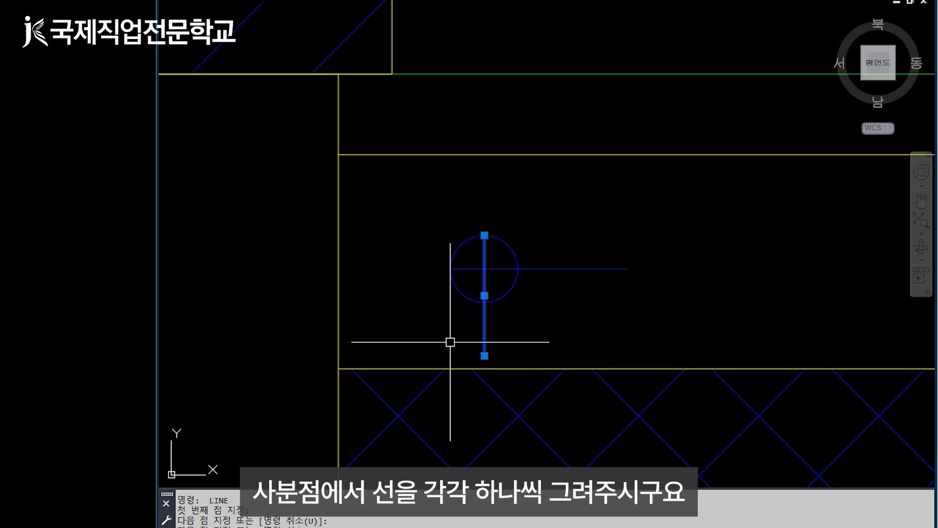
Move the vertical and horizontal lines by their midpoints onto the pipe circle's centre
{"action": "left_click", "coordinate": [484, 295]}
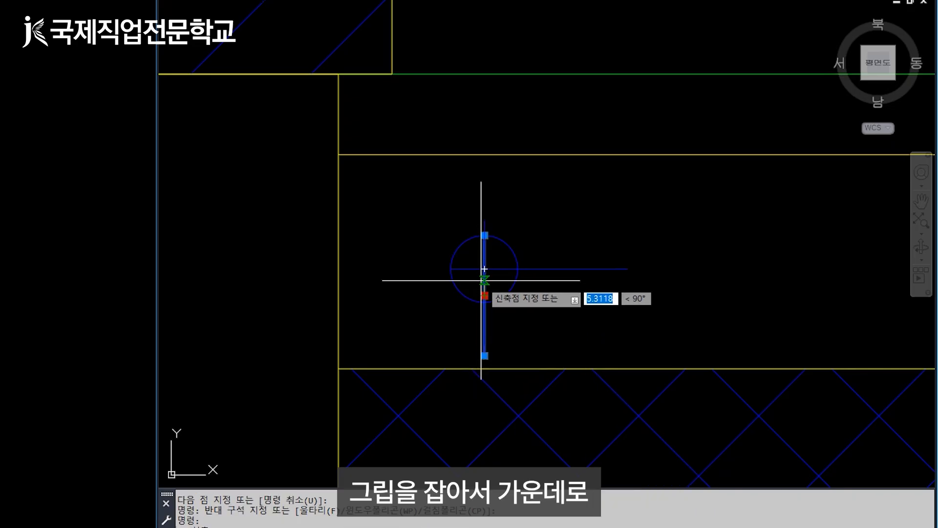
{"action": "left_click", "coordinate": [484, 268]}
{"action": "left_click", "coordinate": [606, 269]}
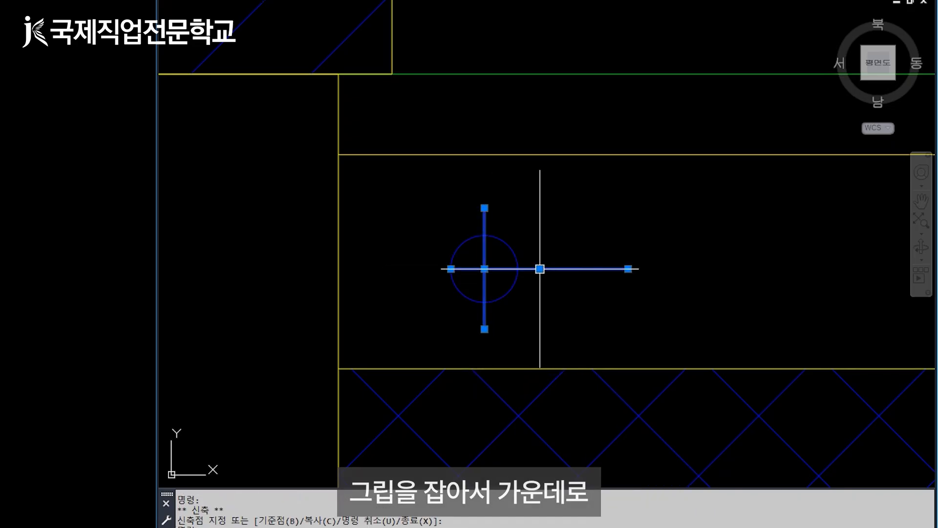
{"action": "left_click", "coordinate": [540, 269]}
{"action": "left_click", "coordinate": [485, 270]}
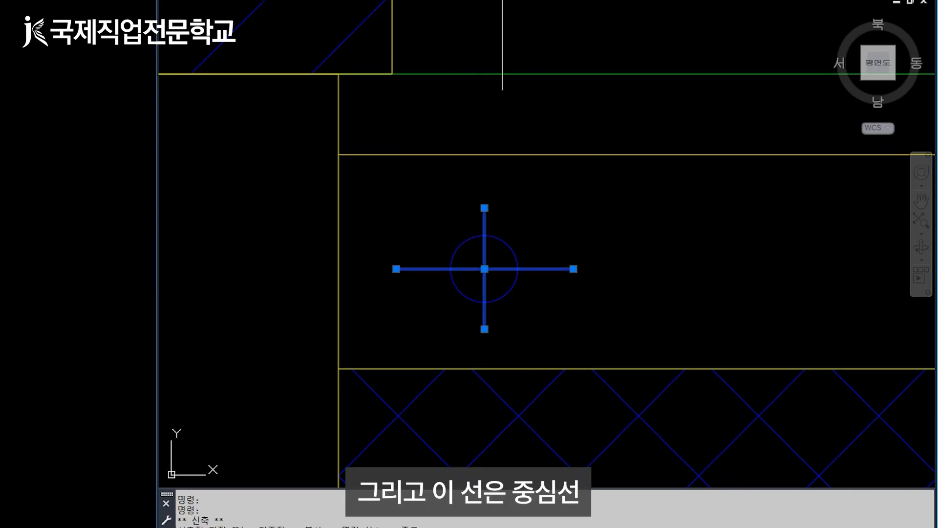
Assign the two crossing pipe lines to the 중심 layer and set their linetype scale to 0.05
{"action": "left_click", "coordinate": [604, 11]}
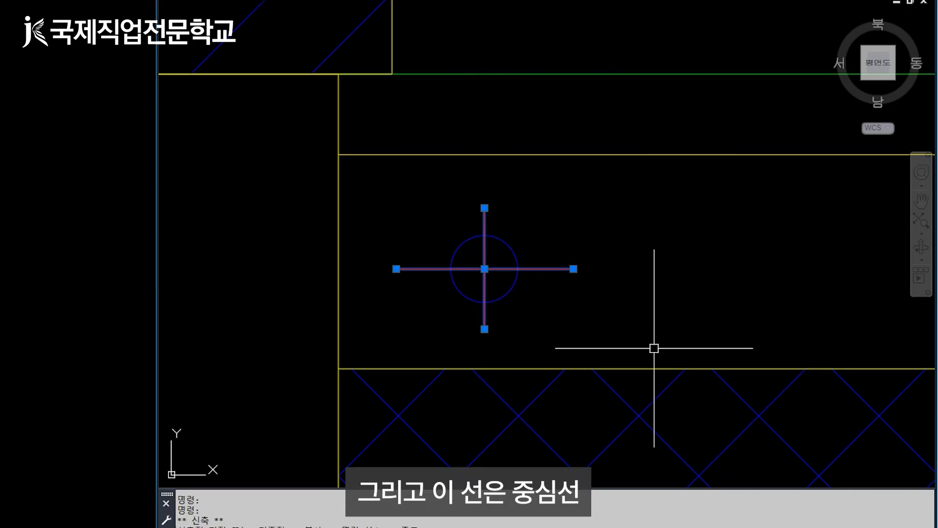
{"action": "key", "text": "ctrl+1"}
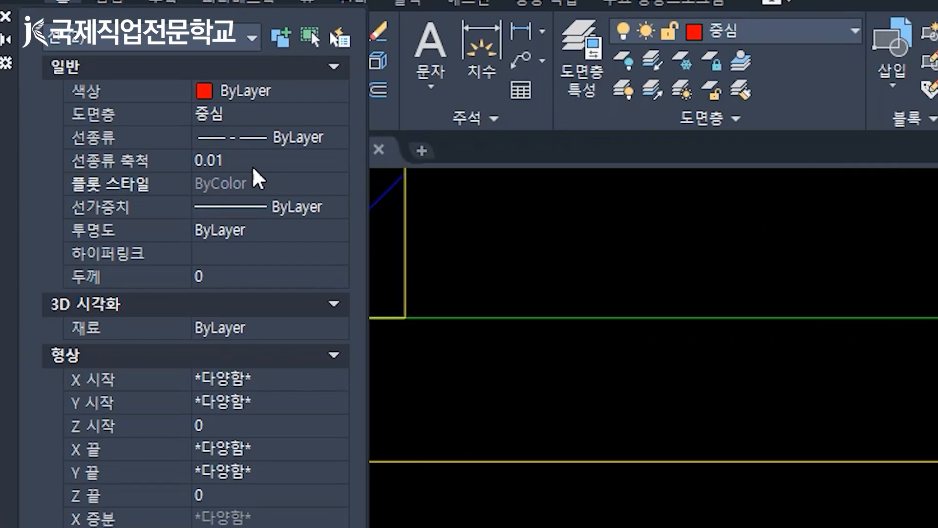
{"action": "left_click", "coordinate": [214, 134]}
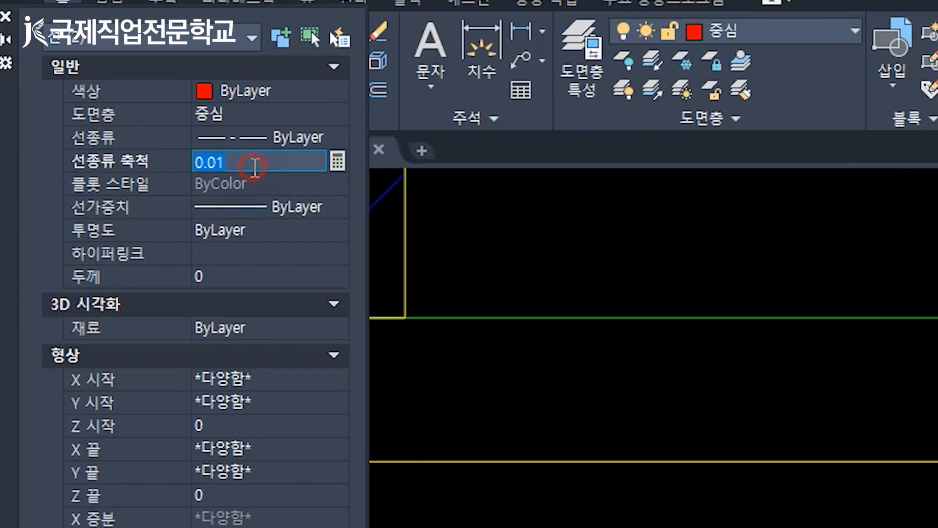
{"action": "type", "text": "0"}
{"action": "key", "text": "Return"}
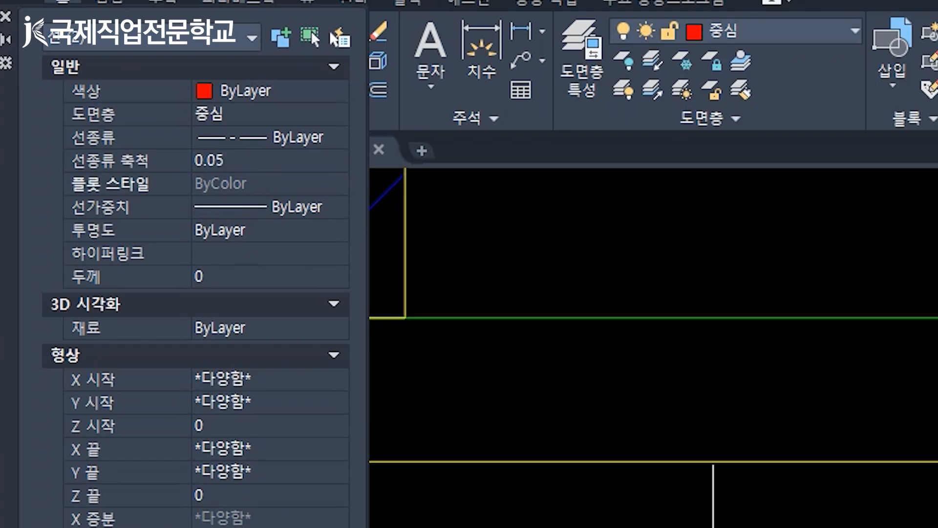
{"action": "key", "text": "ctrl+1"}
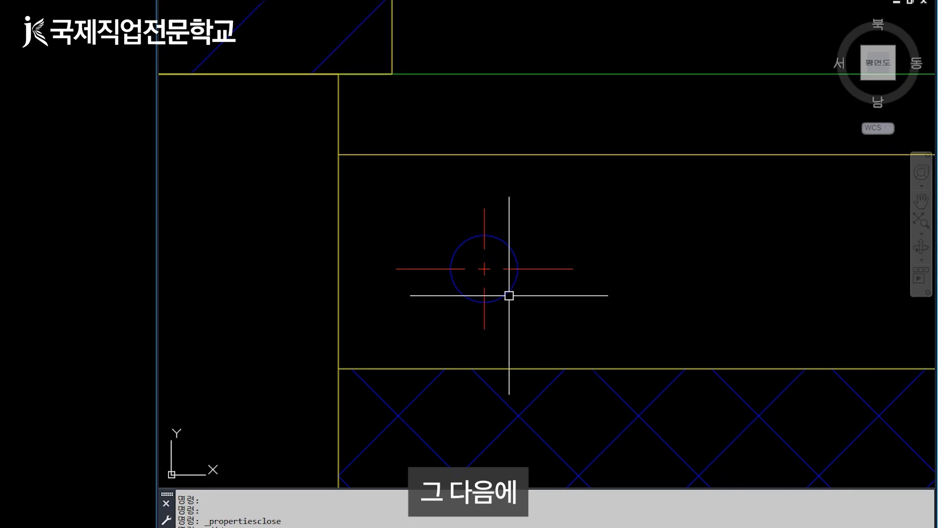
Match the pipe circle's properties to the green finish line above the floor layers
{"action": "left_click", "coordinate": [509, 293]}
{"action": "key", "text": "Escape"}
{"action": "type", "text": "M"}
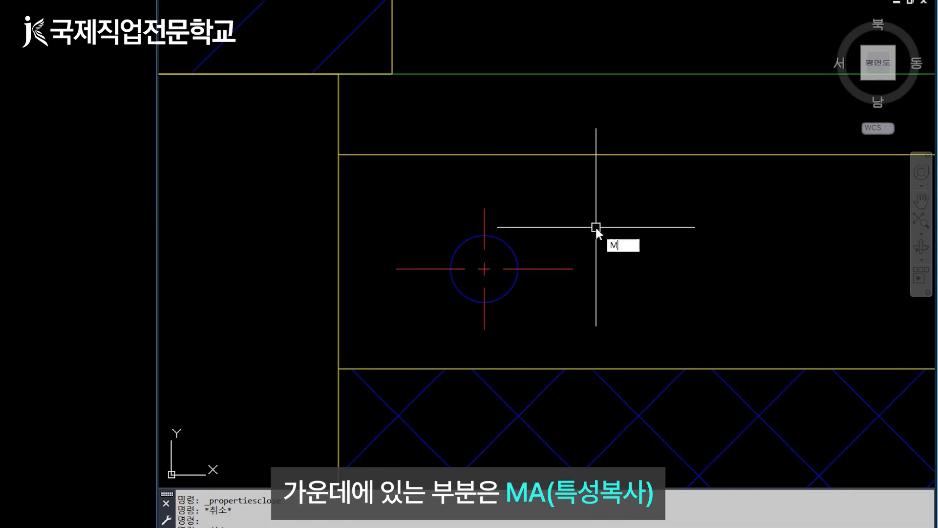
{"action": "type", "text": "A"}
{"action": "key", "text": "Return"}
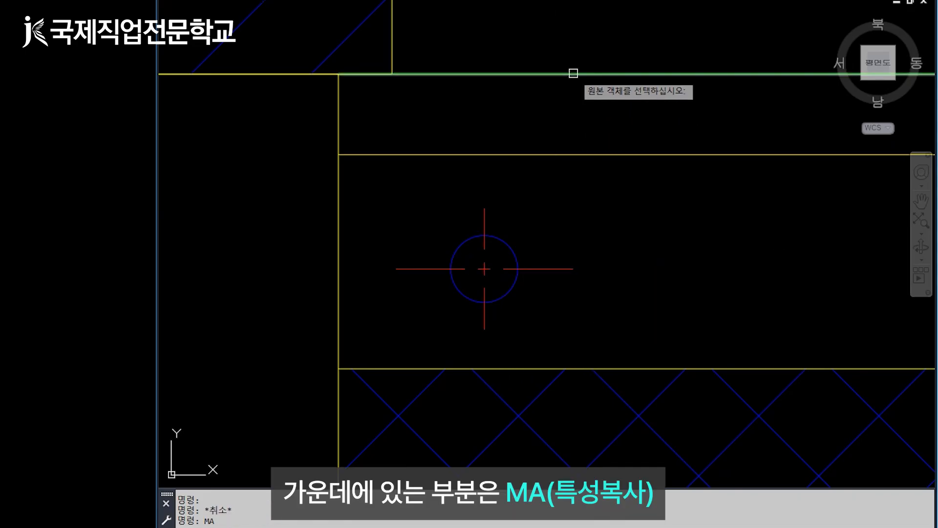
{"action": "left_click", "coordinate": [574, 73]}
{"action": "left_click", "coordinate": [506, 250]}
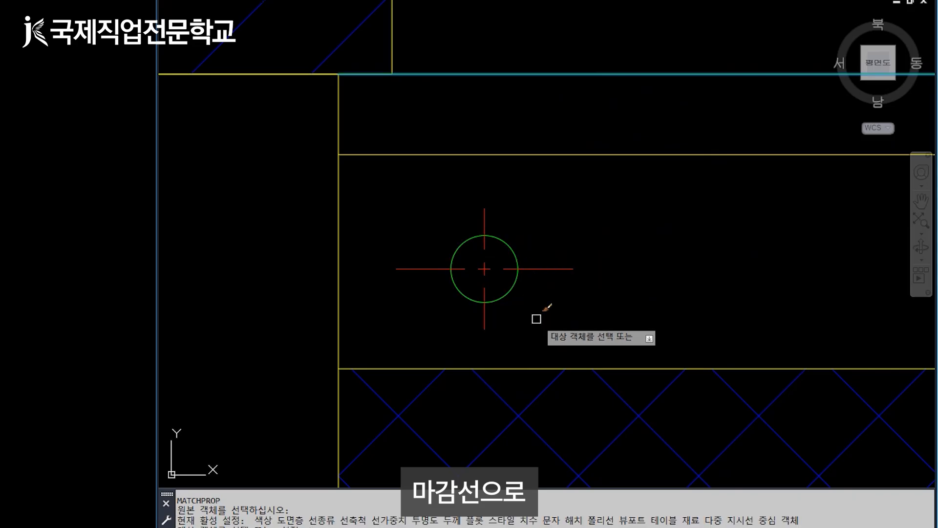
{"action": "key", "text": "Return"}
Copy the pipe circle with its two centre lines 250 horizontally along the floor layer, away from the main wall
{"action": "left_click", "coordinate": [553, 324]}
{"action": "left_click", "coordinate": [454, 217]}
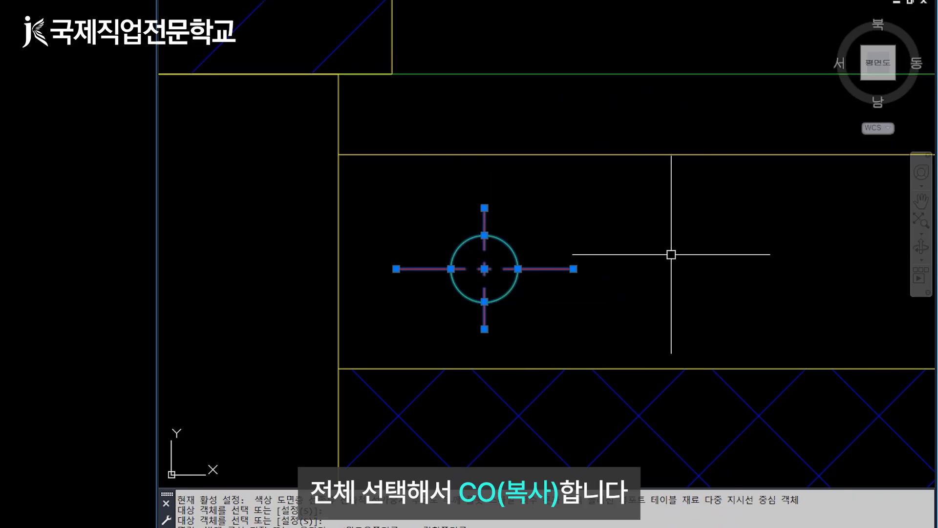
{"action": "type", "text": "CO"}
{"action": "key", "text": "Return"}
{"action": "left_click", "coordinate": [528, 223]}
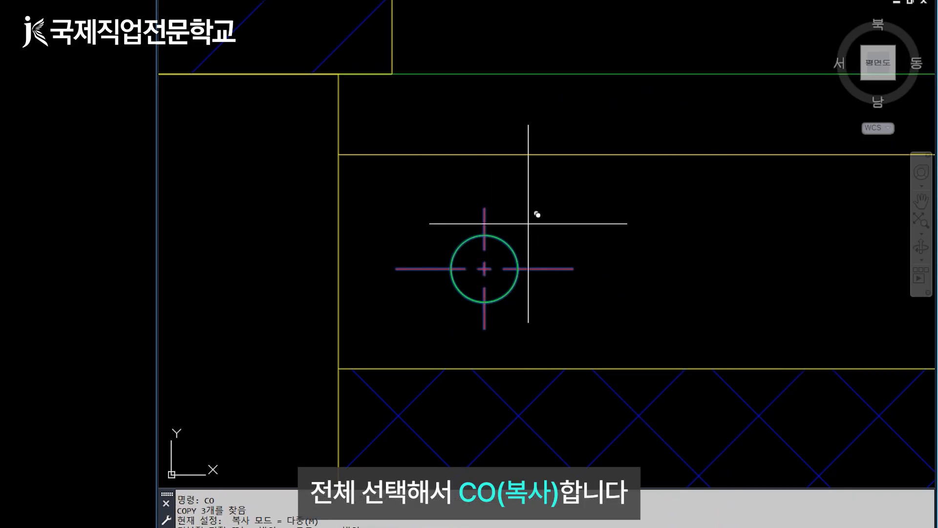
{"action": "type", "text": "250"}
{"action": "key", "text": "Return"}
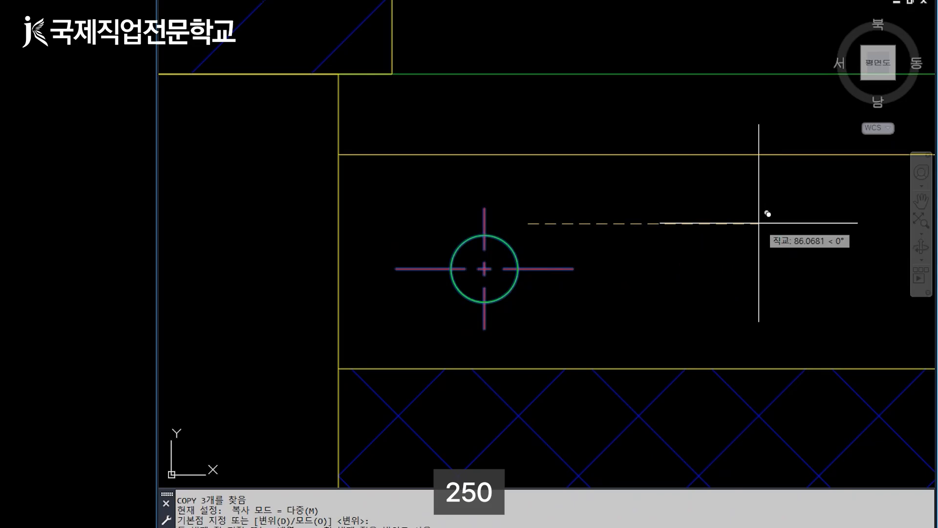
Connect the two pipe circles with horizontal lines between their upper quadrants and between their lower quadrants
{"action": "scroll", "coordinate": [448, 238], "scroll_direction": "down", "scroll_amount": 2}
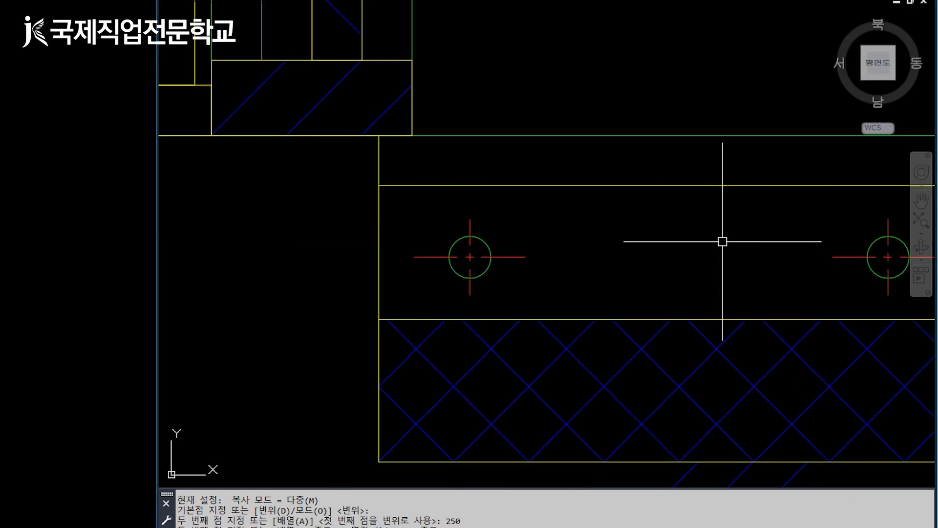
{"action": "mouse_move", "coordinate": [723, 241]}
{"action": "middle_mouse_down"}
{"action": "mouse_move", "coordinate": [587, 244]}
{"action": "mouse_move", "coordinate": [565, 230]}
{"action": "middle_mouse_up"}
{"action": "type", "text": "L"}
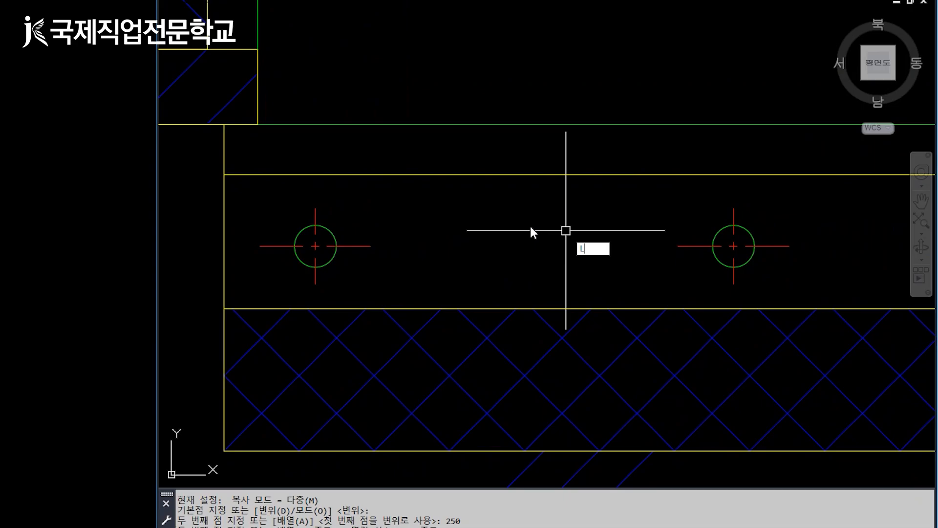
{"action": "key", "text": "Return"}
{"action": "left_click", "coordinate": [315, 224]}
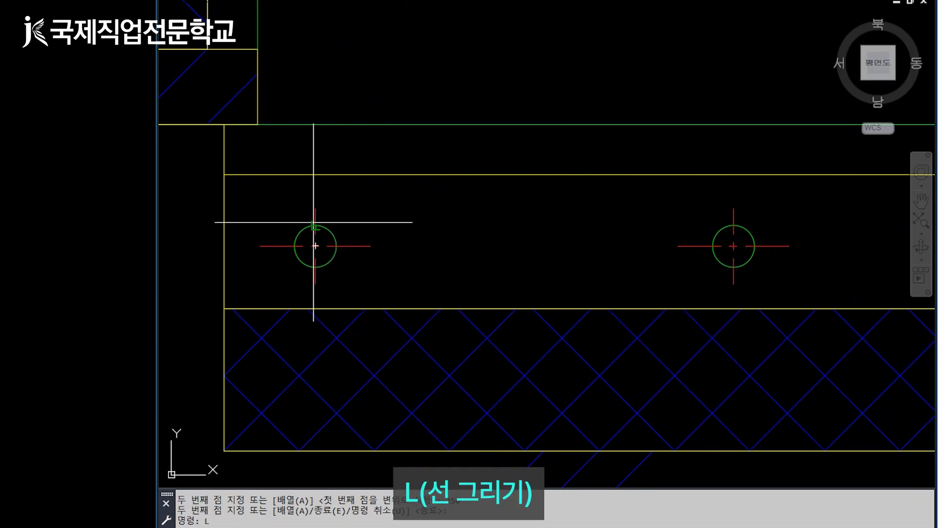
{"action": "left_click", "coordinate": [734, 226]}
{"action": "key", "text": "Return"}
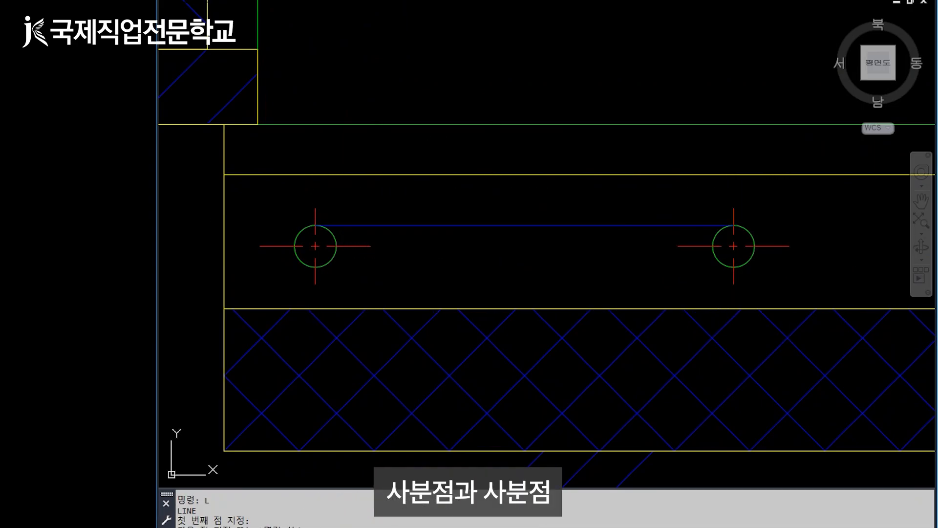
{"action": "key", "text": "Return"}
{"action": "left_click", "coordinate": [315, 267]}
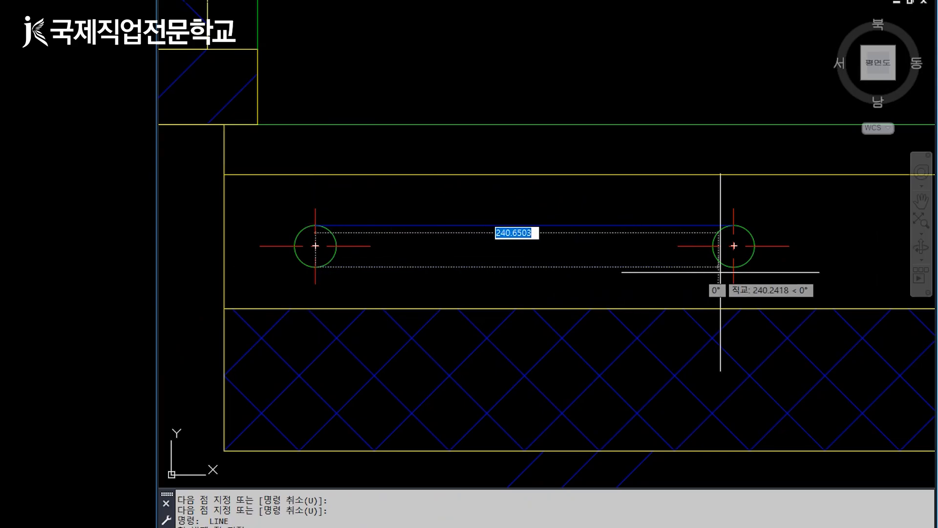
{"action": "left_click", "coordinate": [733, 267]}
{"action": "key", "text": "Return"}
Change the two connecting pipe lines to the HIDDEN linetype with a linetype scale of 0.5
{"action": "left_click", "coordinate": [616, 282]}
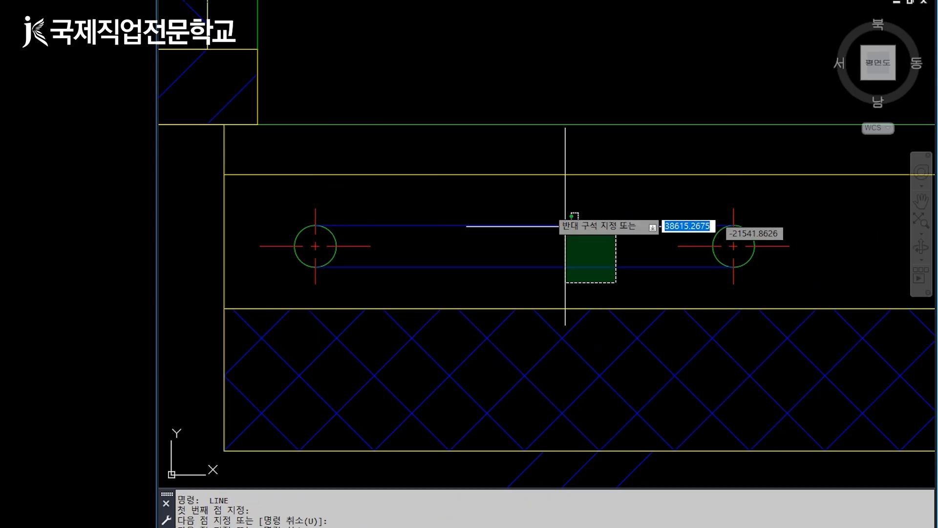
{"action": "left_click", "coordinate": [555, 201]}
{"action": "left_click", "coordinate": [820, 100]}
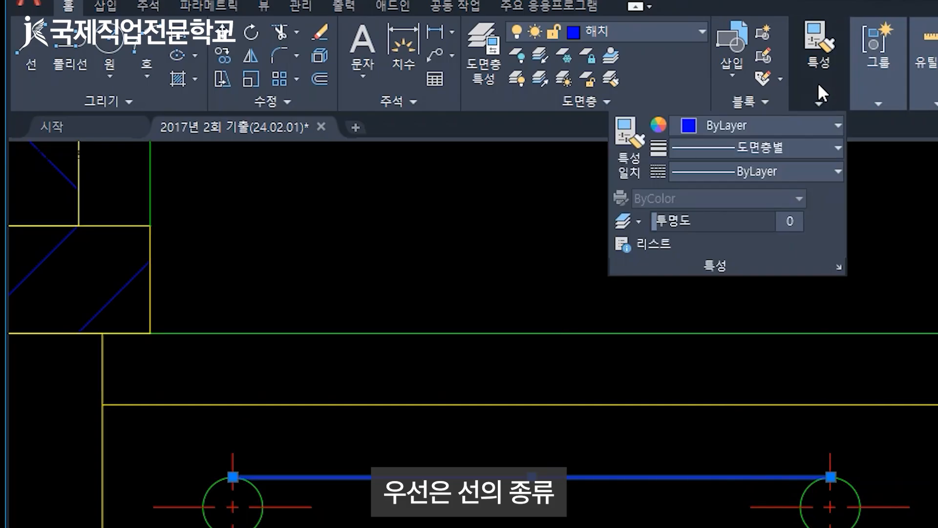
{"action": "left_click", "coordinate": [815, 172]}
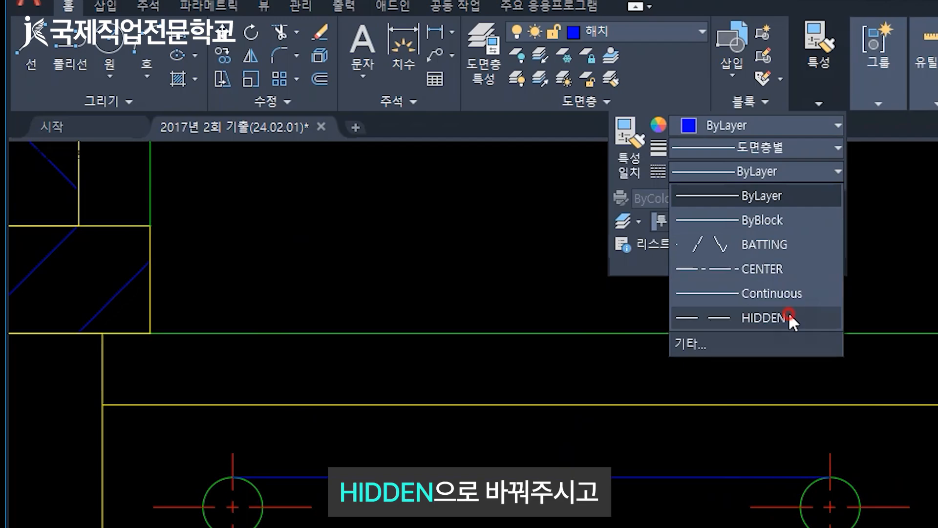
{"action": "left_click", "coordinate": [788, 315]}
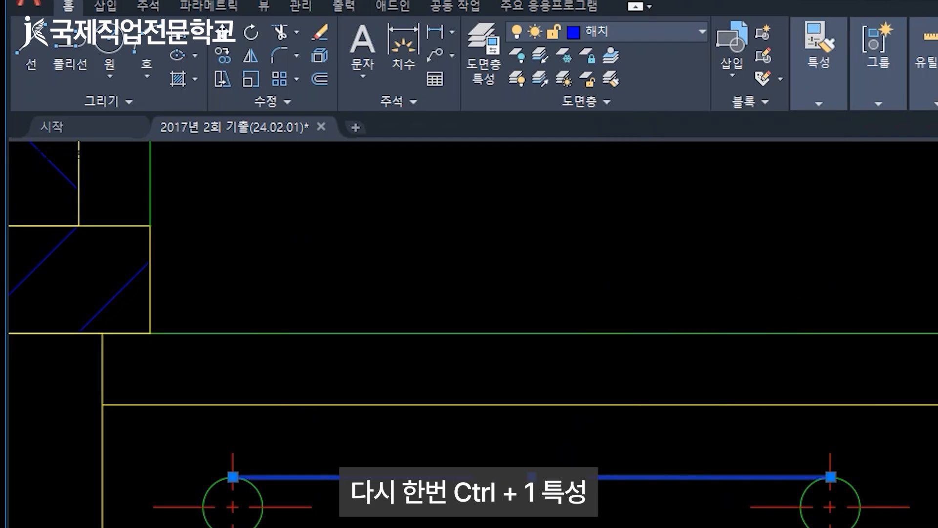
{"action": "key", "text": "ctrl+1"}
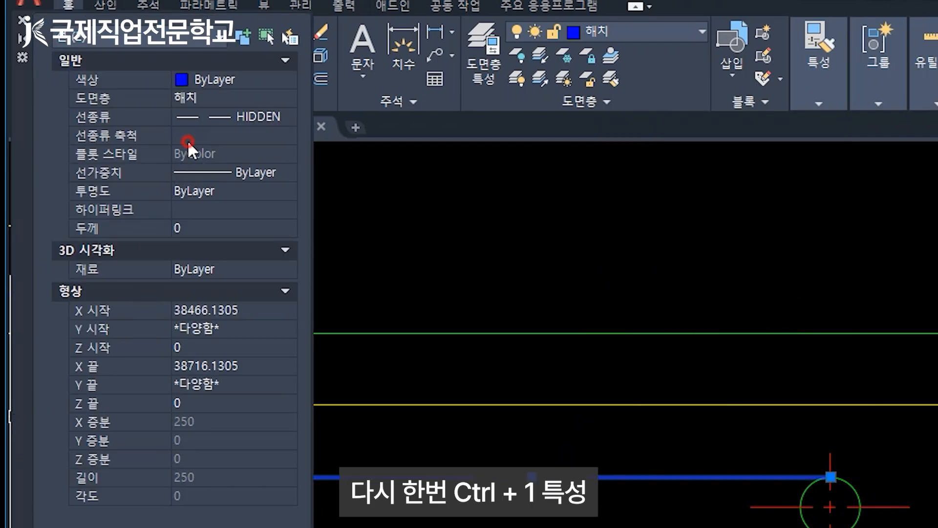
{"action": "left_click", "coordinate": [186, 139]}
{"action": "type", "text": "0.5"}
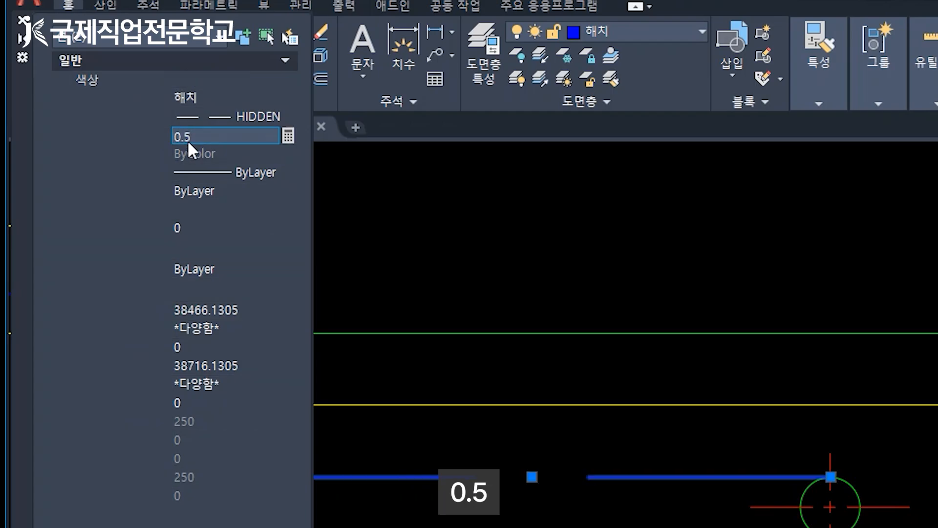
{"action": "key", "text": "Return"}
{"action": "key", "text": "ctrl+1"}
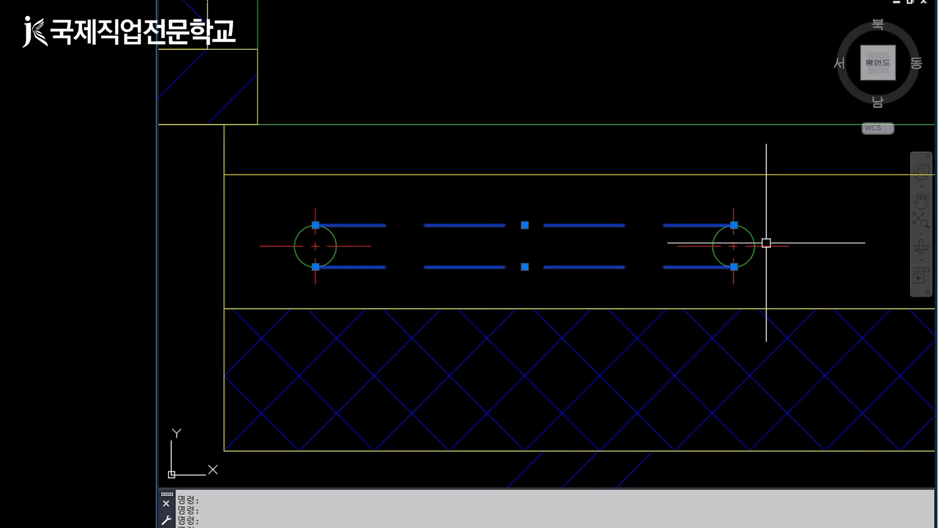
{"action": "key", "text": "Escape"}
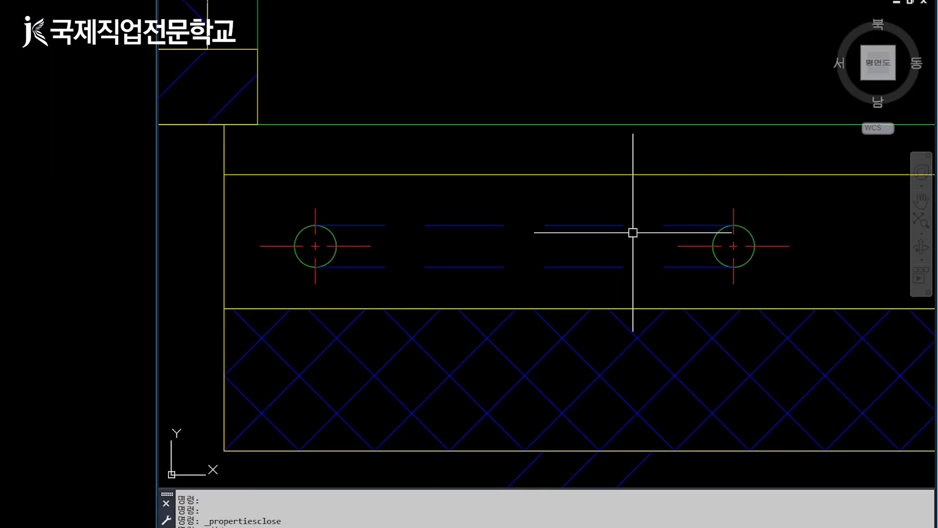
Array the pipe pair with its centre and hidden lines along the yellow line above it, using a path array with 500 spacing
{"action": "scroll", "coordinate": [290, 235], "scroll_direction": "down", "scroll_amount": 2}
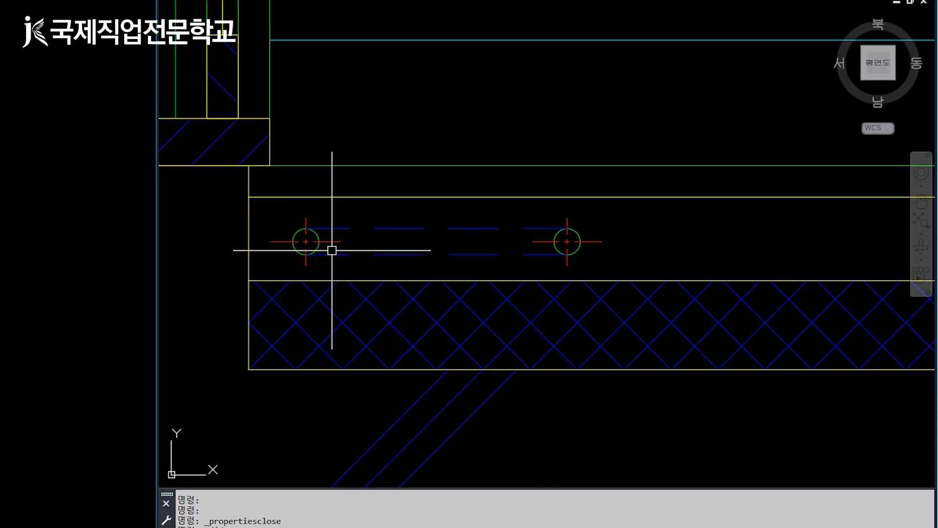
{"action": "left_click", "coordinate": [610, 266]}
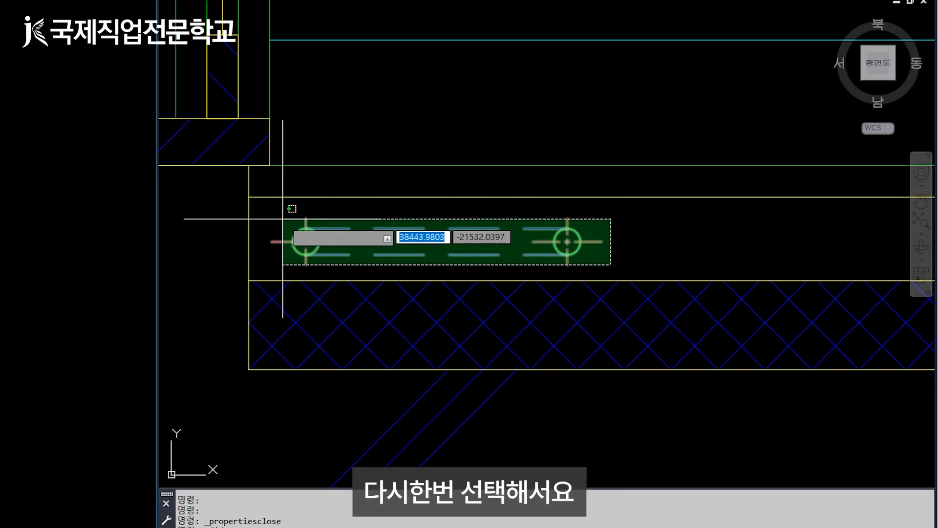
{"action": "left_click", "coordinate": [284, 219]}
{"action": "type", "text": "AR"}
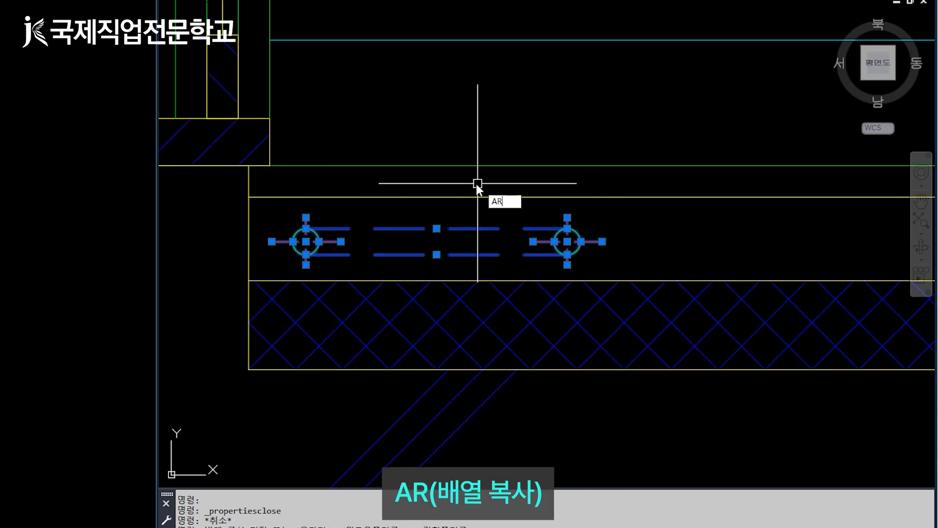
{"action": "key", "text": "Return"}
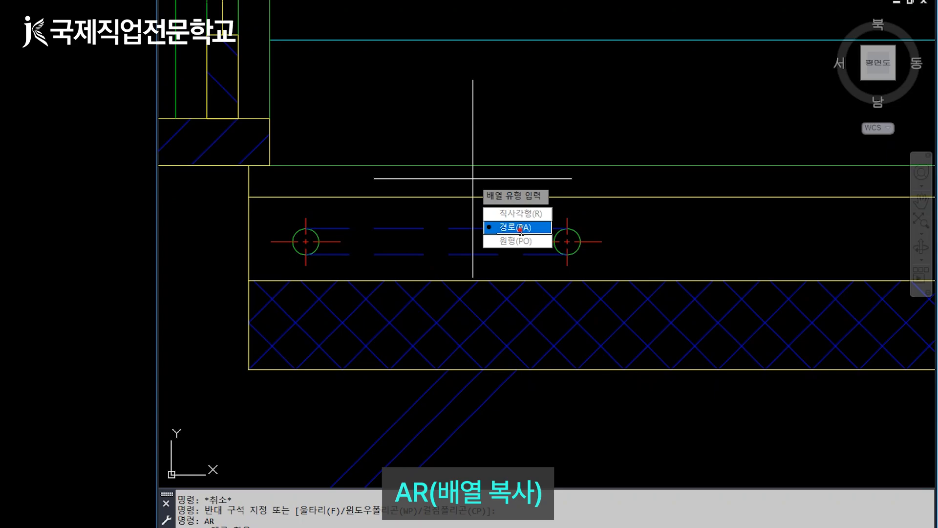
{"action": "left_click", "coordinate": [520, 228]}
{"action": "left_click", "coordinate": [502, 197]}
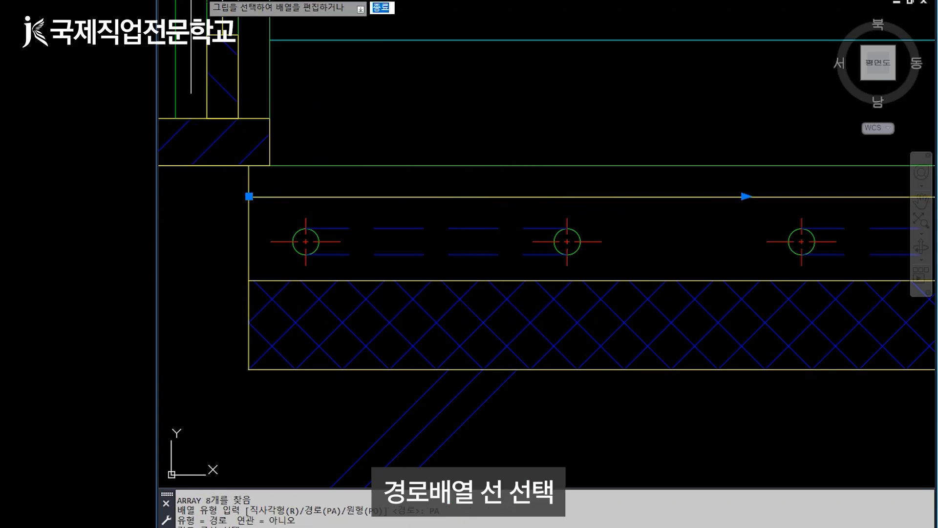
{"action": "left_click", "coordinate": [305, 78]}
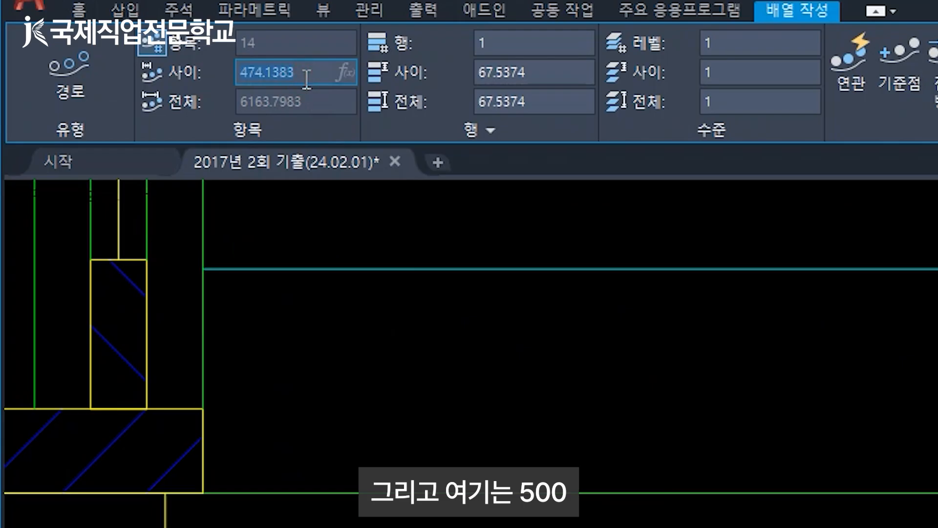
{"action": "type", "text": "500"}
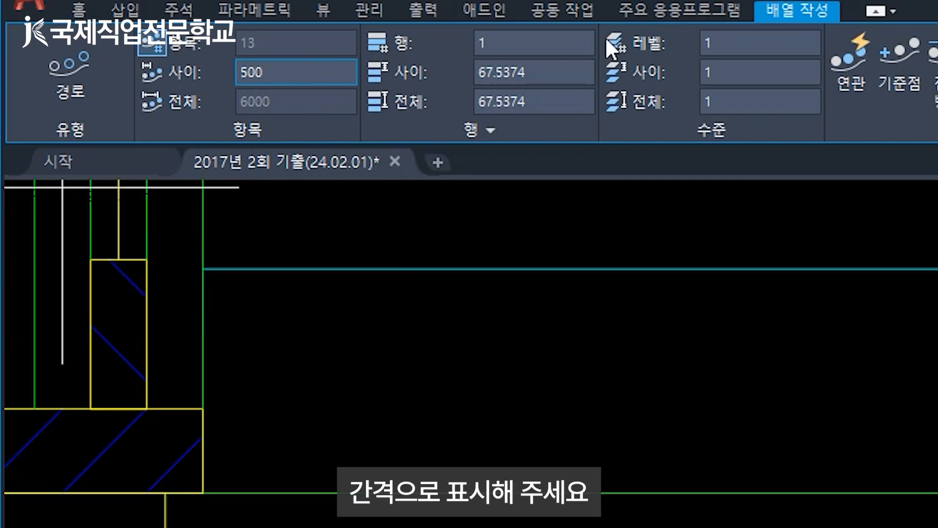
{"action": "scroll", "coordinate": [362, 527], "scroll_direction": "down", "scroll_amount": 6}
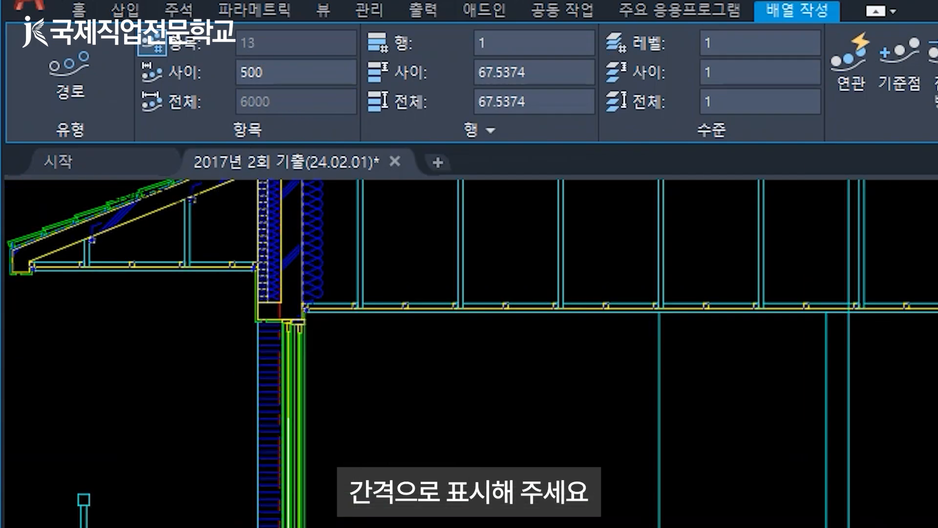
{"action": "key", "text": "Return"}
{"action": "scroll", "coordinate": [718, 232], "scroll_direction": "up", "scroll_amount": 5}
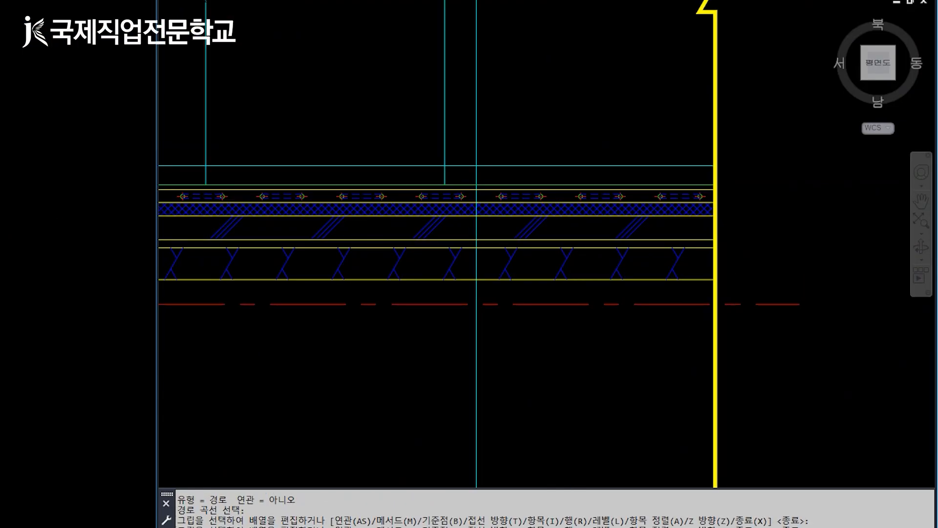
{"action": "scroll", "coordinate": [716, 222], "scroll_direction": "up", "scroll_amount": 3}
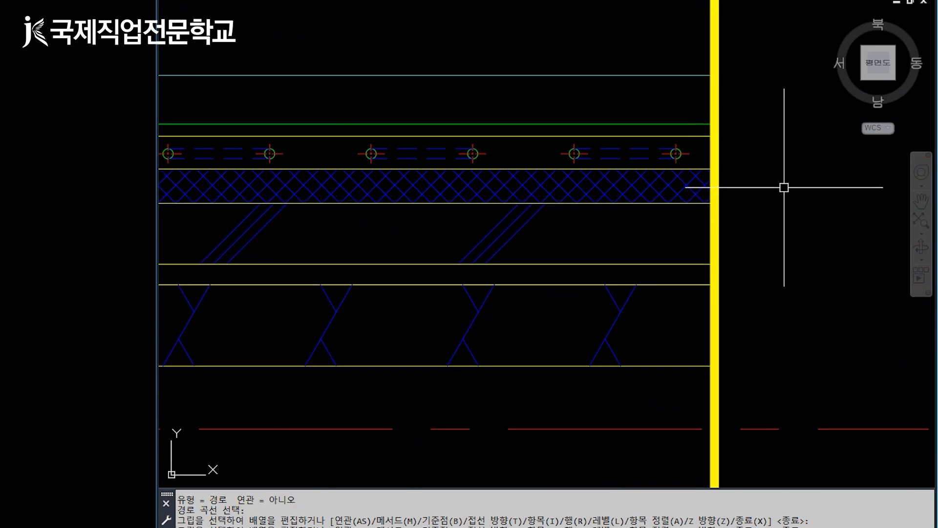
{"action": "scroll", "coordinate": [784, 188], "scroll_direction": "down", "scroll_amount": 5}
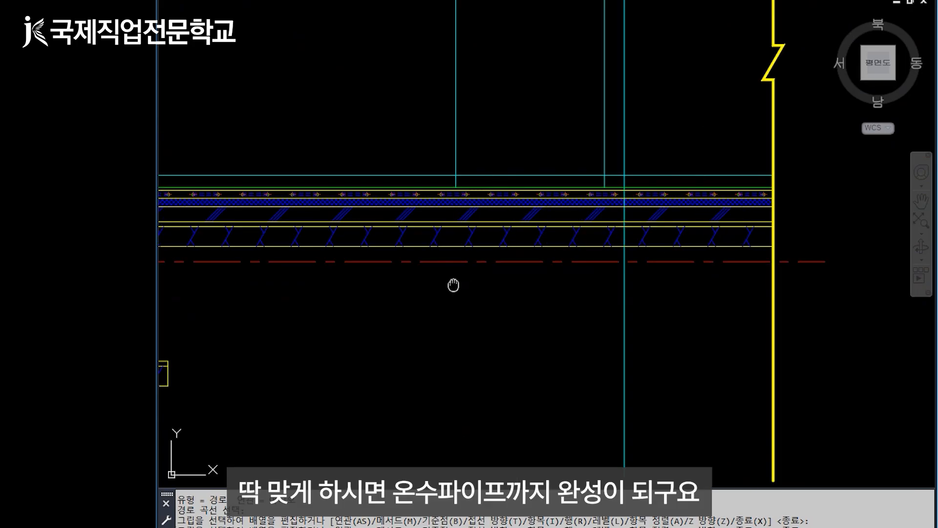
Hatch the areas beneath the porch slab and beneath the floor layers down to the ground line, using a user-defined pattern with spacing 15
{"action": "mouse_move", "coordinate": [453, 285]}
{"action": "middle_mouse_down"}
{"action": "mouse_move", "coordinate": [826, 285]}
{"action": "mouse_move", "coordinate": [679, 283]}
{"action": "mouse_move", "coordinate": [708, 268]}
{"action": "middle_mouse_up"}
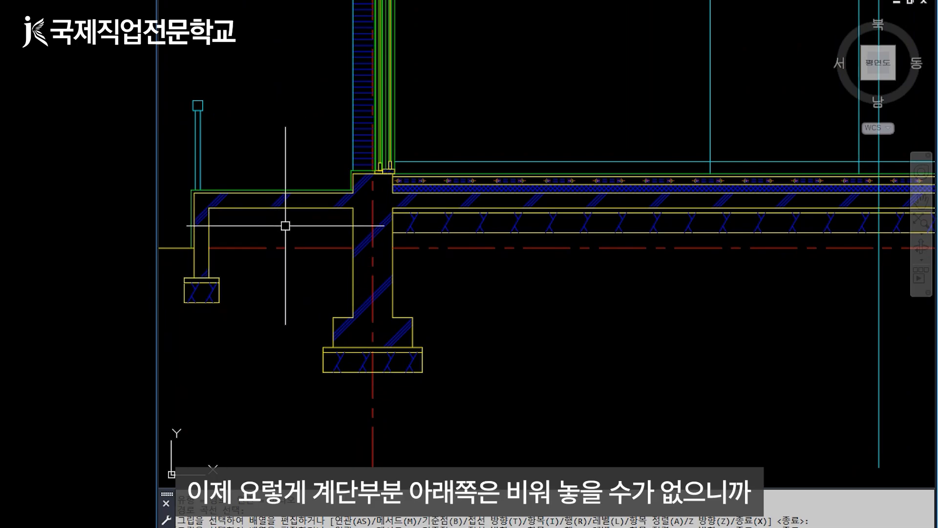
{"action": "type", "text": "H"}
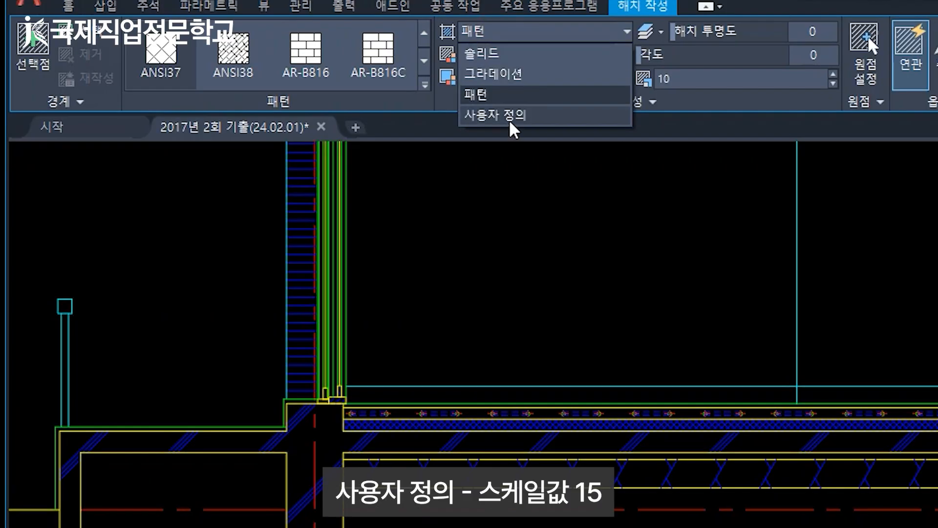
{"action": "left_click", "coordinate": [511, 117]}
{"action": "left_click", "coordinate": [684, 80]}
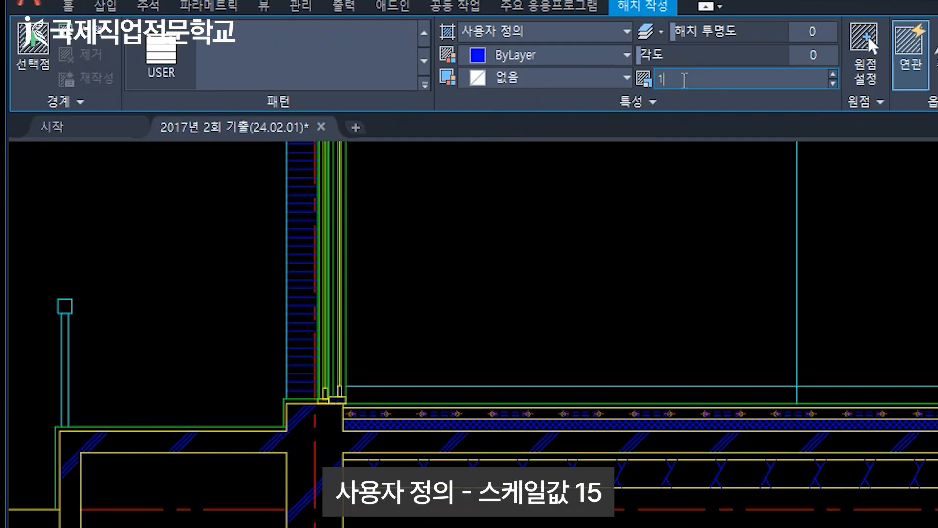
{"action": "key", "text": "Return"}
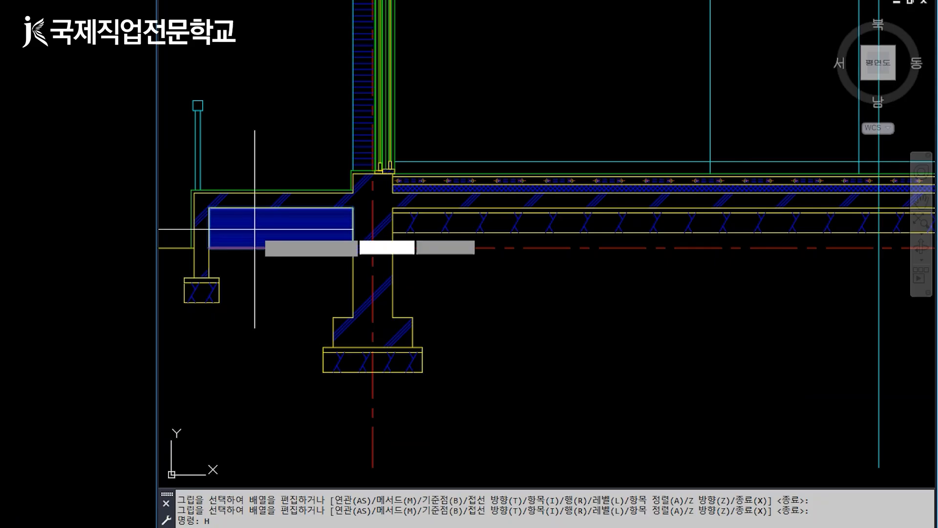
{"action": "type", "text": "H"}
{"action": "key", "text": "Return"}
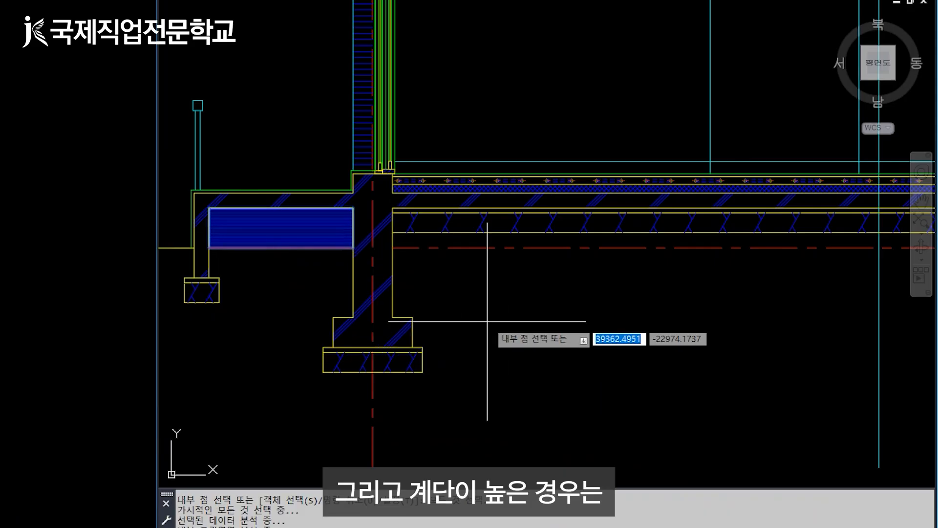
{"action": "scroll", "coordinate": [313, 311], "scroll_direction": "down", "scroll_amount": 2}
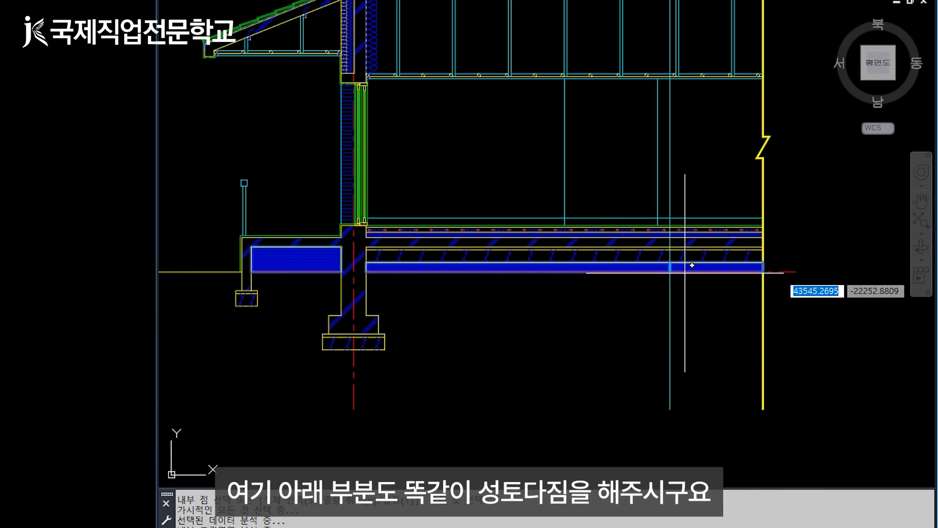
{"action": "left_click", "coordinate": [684, 271]}
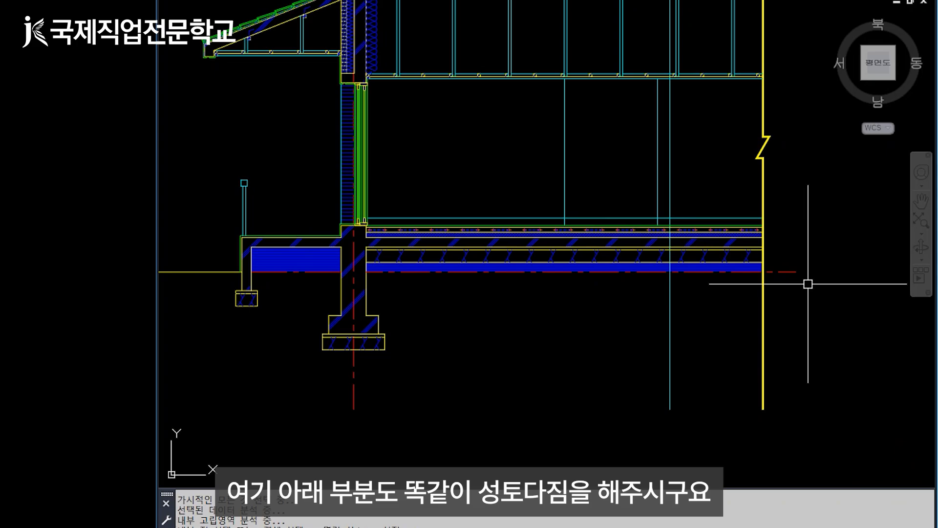
Trim the part of the red ground centre line that extends beyond the yellow break line
{"action": "scroll", "coordinate": [797, 300], "scroll_direction": "up", "scroll_amount": 4}
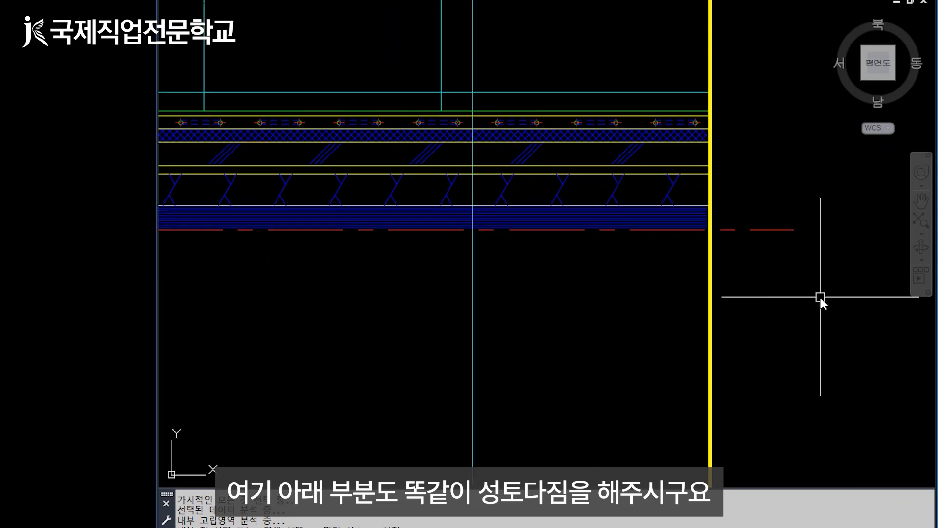
{"action": "type", "text": "tr"}
{"action": "key", "text": "Return"}
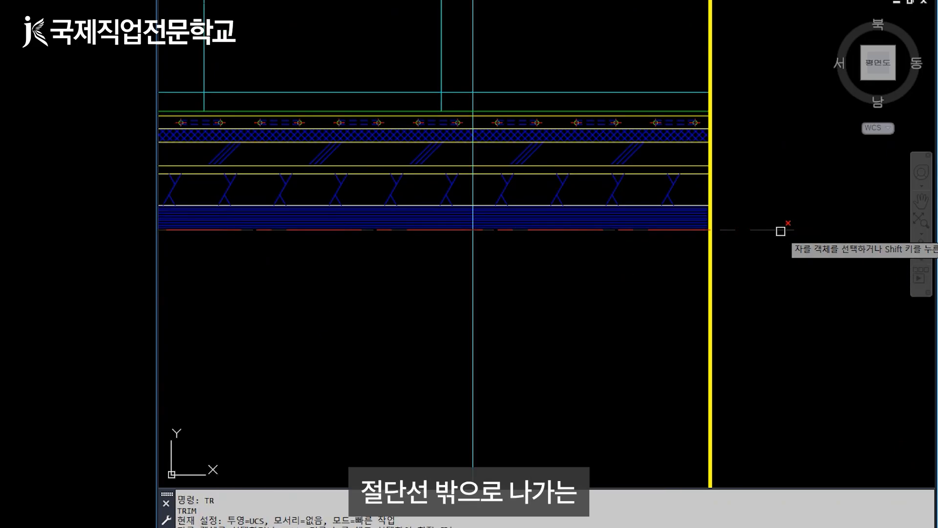
Draw a finish line from the porch finish's lower end at ground level, 200 straight down and perpendicular across to the porch foundation wall
{"action": "scroll", "coordinate": [806, 315], "scroll_direction": "down", "scroll_amount": 4}
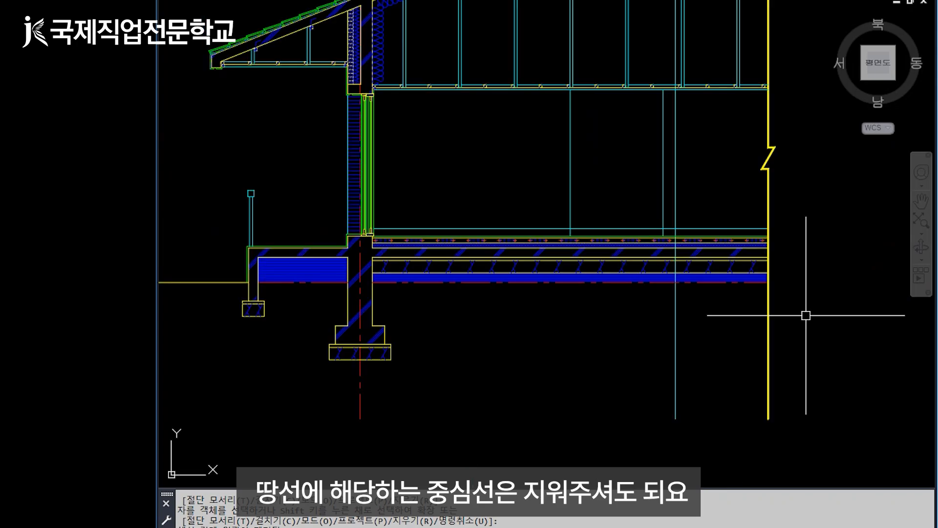
{"action": "mouse_move", "coordinate": [474, 335]}
{"action": "middle_mouse_down"}
{"action": "mouse_move", "coordinate": [570, 356]}
{"action": "mouse_move", "coordinate": [775, 338]}
{"action": "middle_mouse_up"}
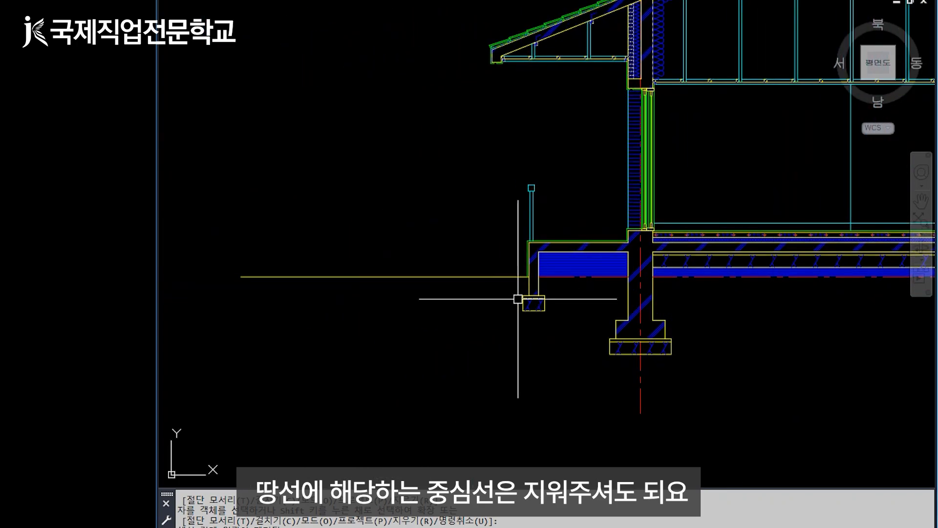
{"action": "scroll", "coordinate": [518, 298], "scroll_direction": "up", "scroll_amount": 2}
{"action": "scroll", "coordinate": [451, 289], "scroll_direction": "up", "scroll_amount": 2}
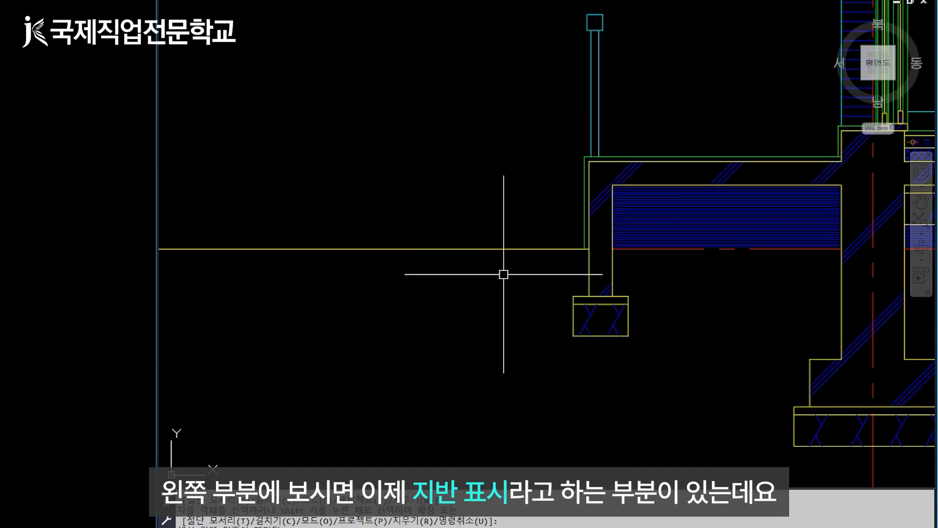
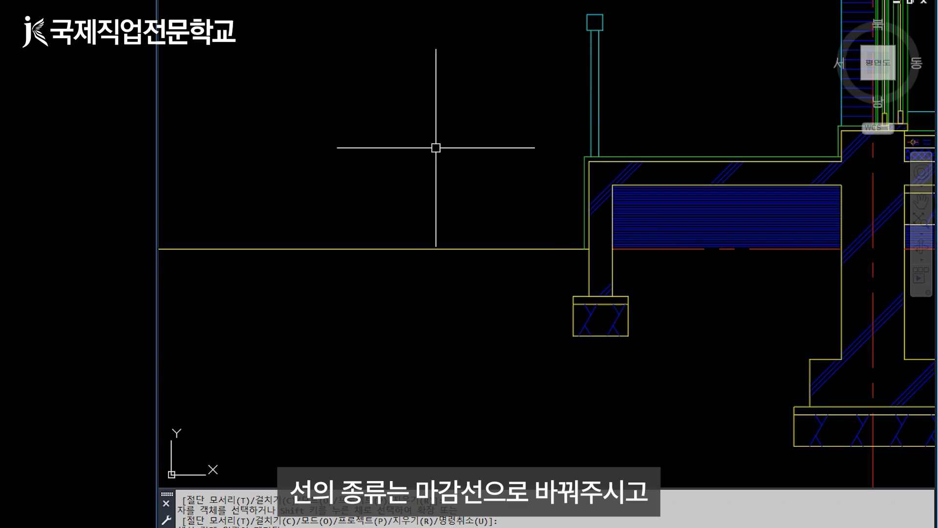
{"action": "key", "text": "Return"}
{"action": "scroll", "coordinate": [571, 279], "scroll_direction": "up", "scroll_amount": 2}
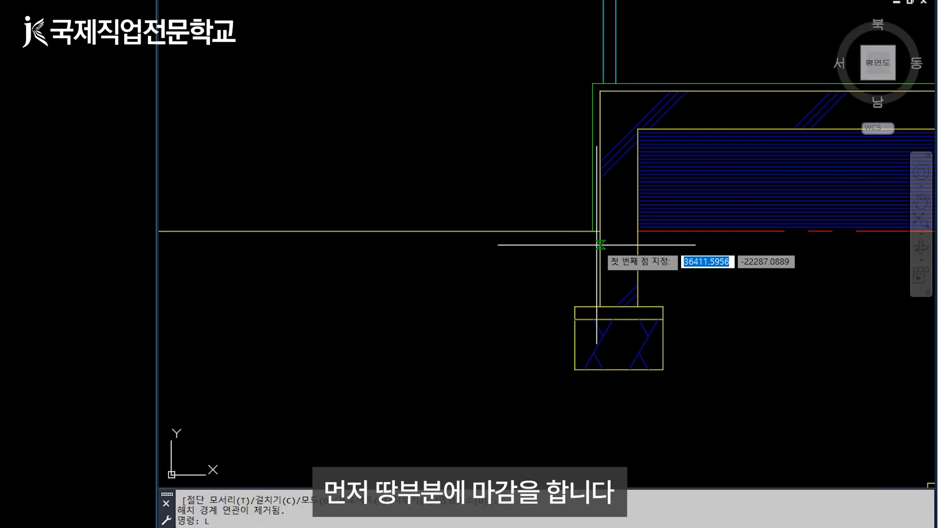
{"action": "left_click", "coordinate": [593, 231]}
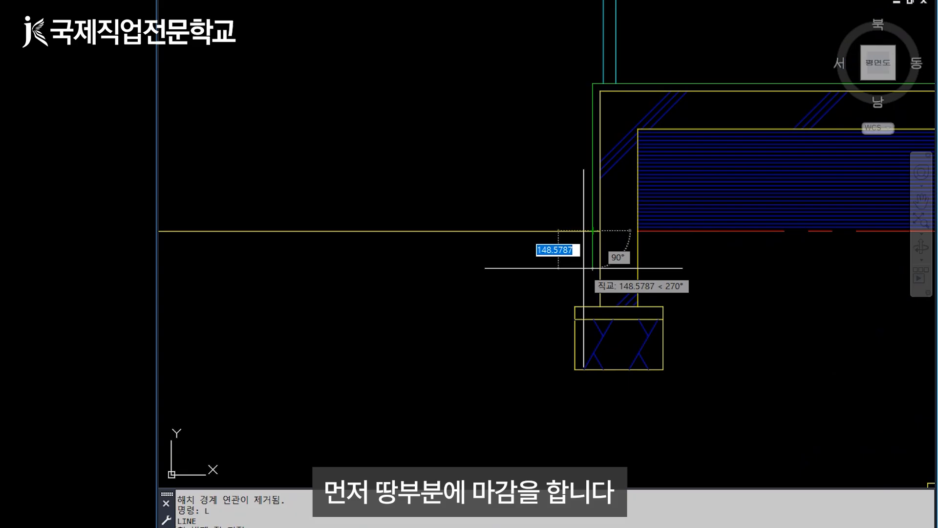
{"action": "type", "text": "200"}
{"action": "key", "text": "Return"}
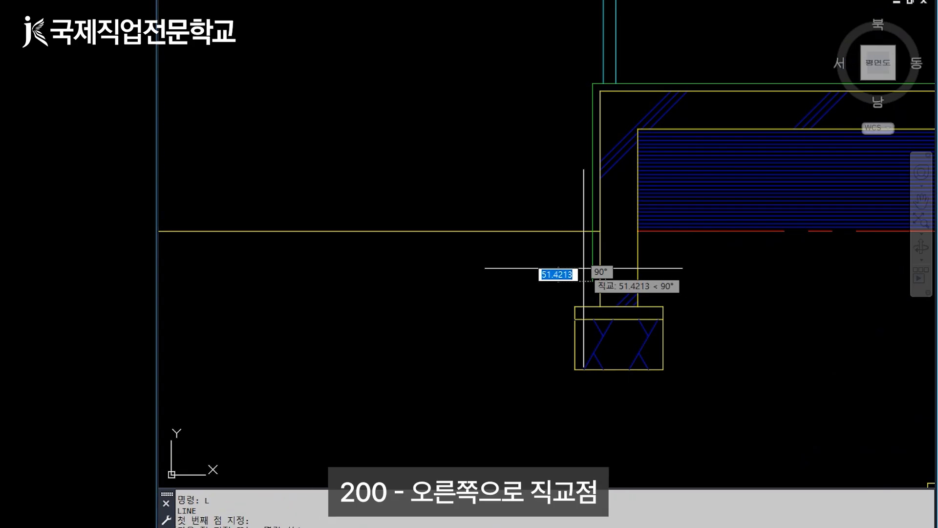
{"action": "scroll", "coordinate": [592, 298], "scroll_direction": "up", "scroll_amount": 2}
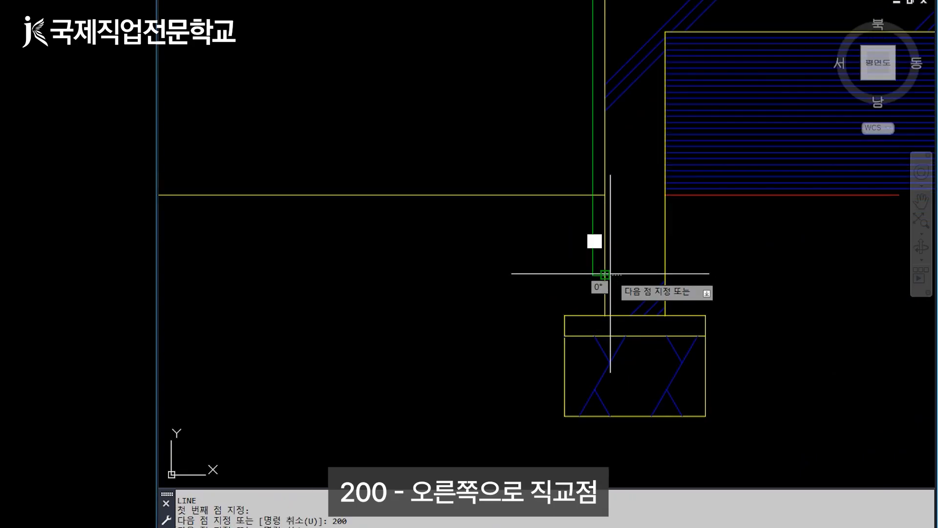
{"action": "left_click", "coordinate": [603, 275]}
Trim the short end of the ground line between the green finish line and the porch foundation wall
{"action": "type", "text": "TR"}
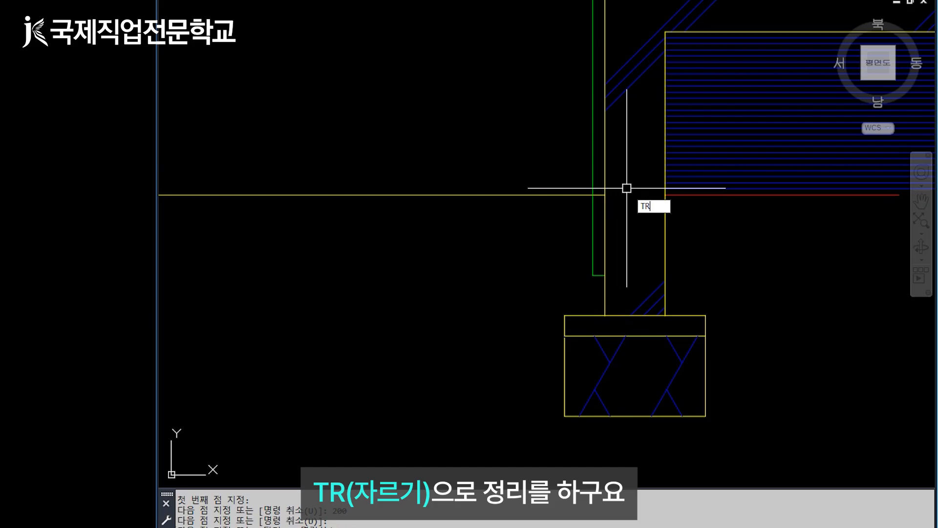
{"action": "key", "text": "Return"}
{"action": "left_click", "coordinate": [600, 197]}
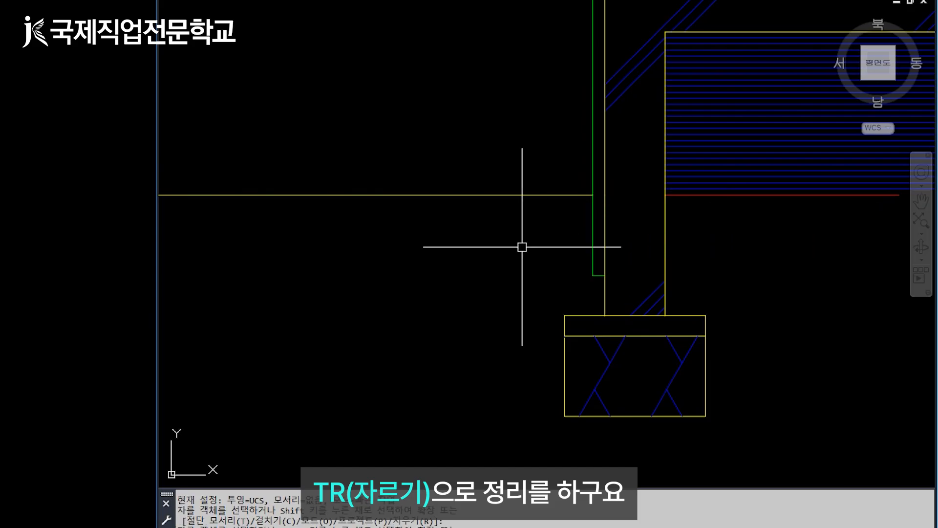
Offset the ground line outside the porch 200 downward
{"action": "type", "text": "O"}
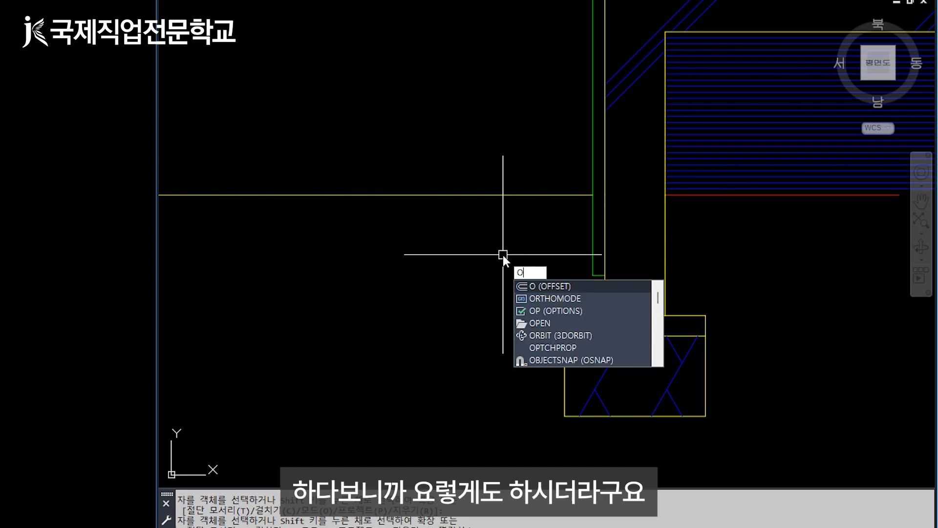
{"action": "key", "text": "Return"}
{"action": "type", "text": "200"}
{"action": "key", "text": "Return"}
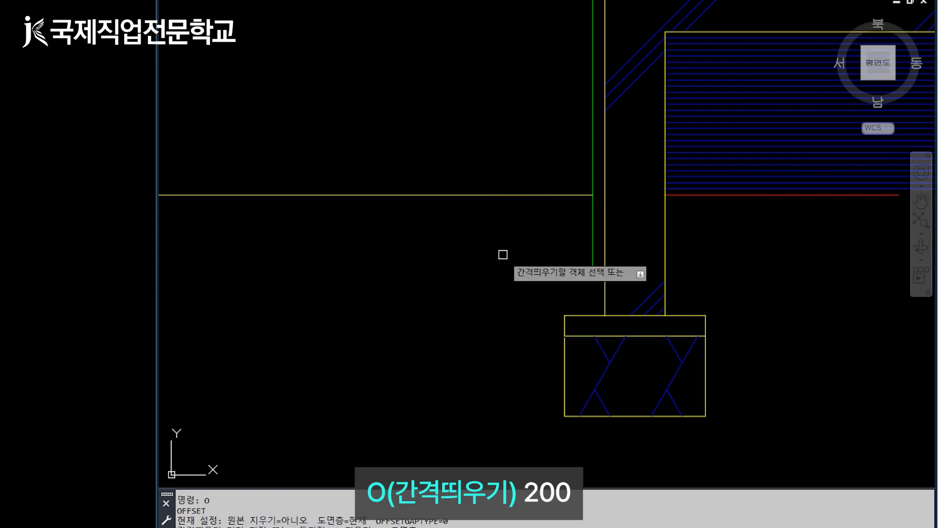
{"action": "left_click", "coordinate": [499, 208]}
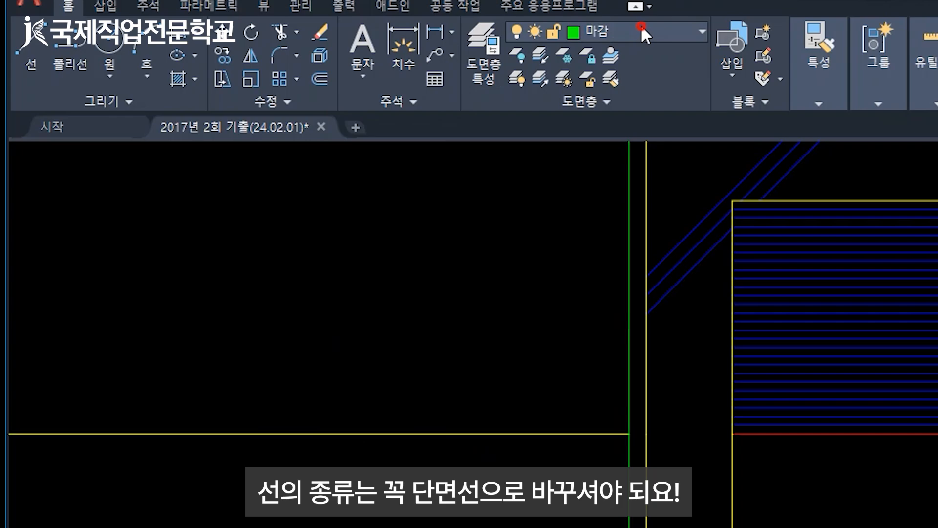
Make 단면 the current layer and draw a line at -45° from the lower corner of the porch finish up past the ground line
{"action": "left_click", "coordinate": [641, 27]}
{"action": "left_click", "coordinate": [652, 77]}
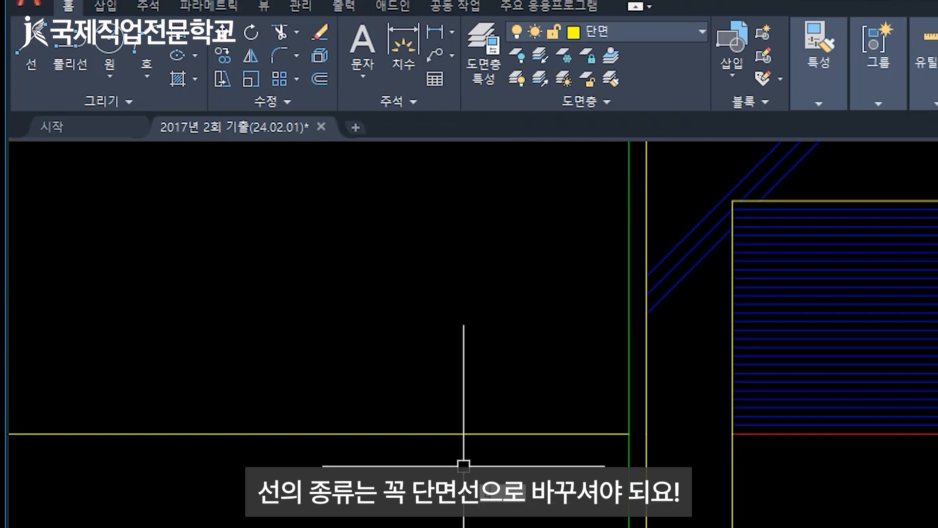
{"action": "key", "text": "l"}
{"action": "key", "text": "Return"}
{"action": "left_click", "coordinate": [594, 275]}
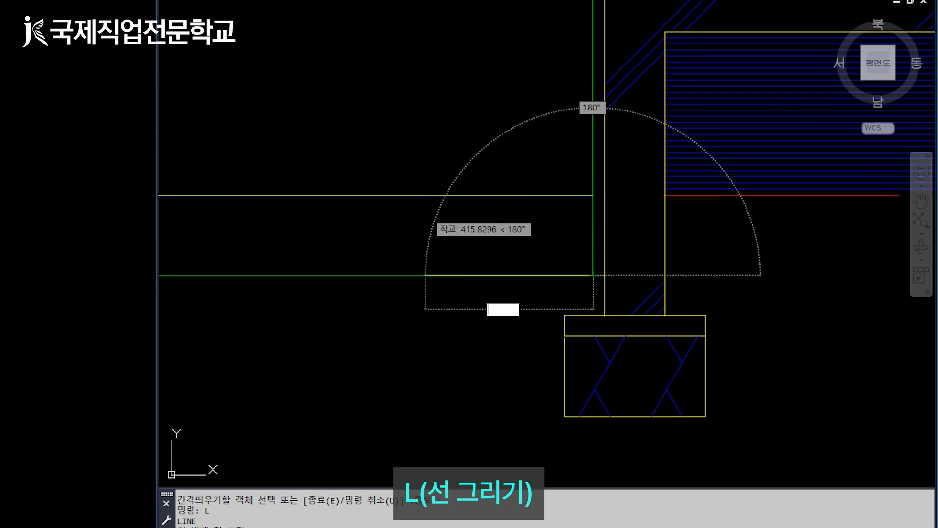
{"action": "type", "text": "<-45"}
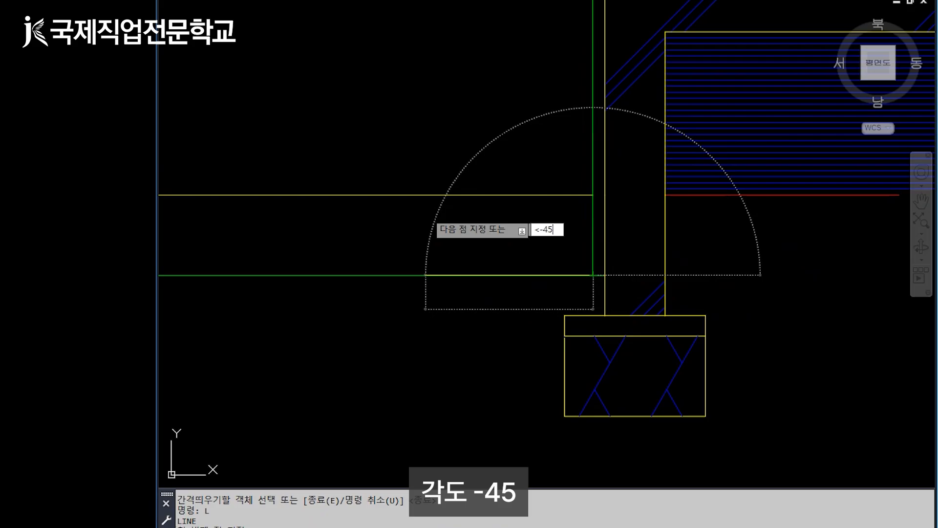
{"action": "key", "text": "Return"}
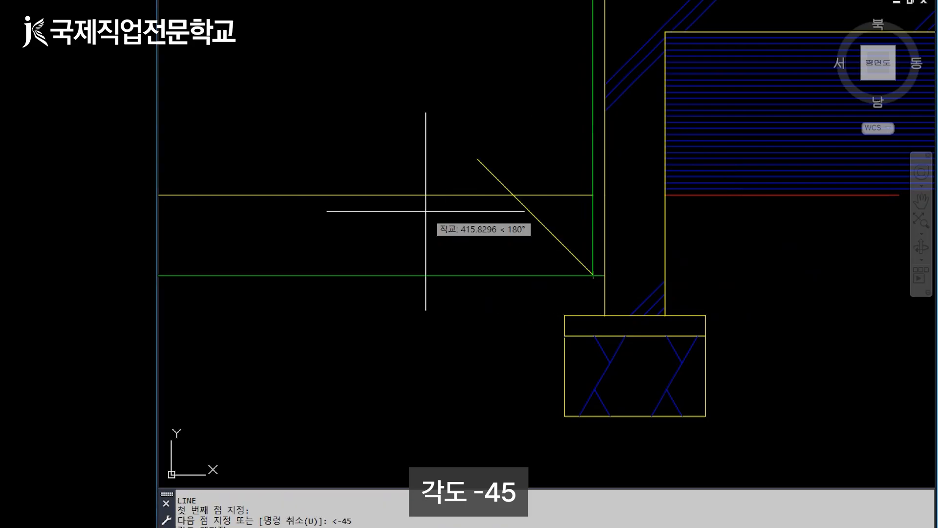
{"action": "left_click", "coordinate": [412, 143]}
Trim the part of the diagonal line that sticks out above the ground line
{"action": "type", "text": "TR"}
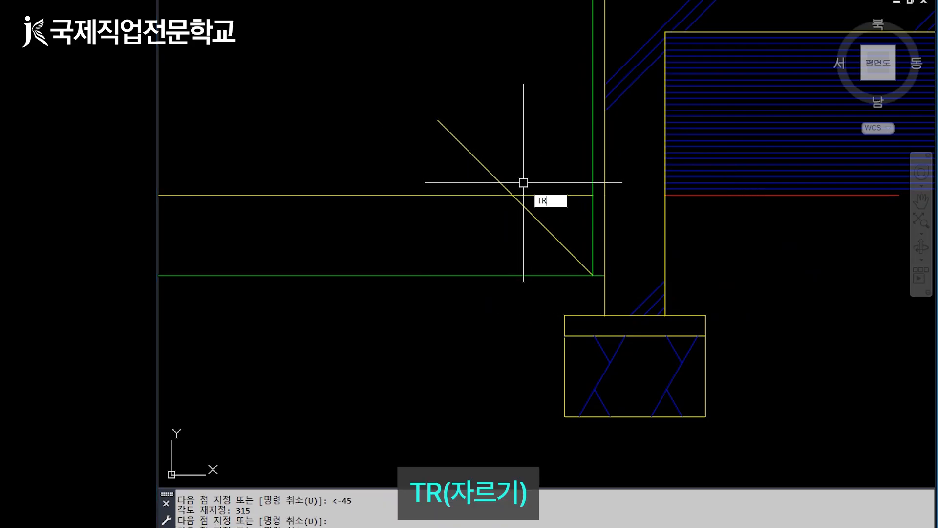
{"action": "key", "text": "Return"}
{"action": "left_click", "coordinate": [507, 185]}
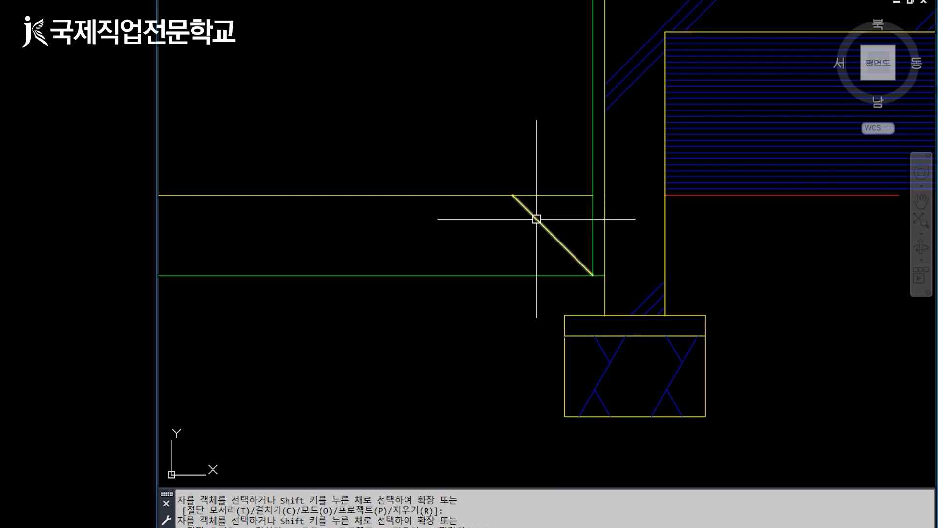
Mirror the diagonal line about a vertical axis through its upper end, keeping the original
{"action": "type", "text": "M"}
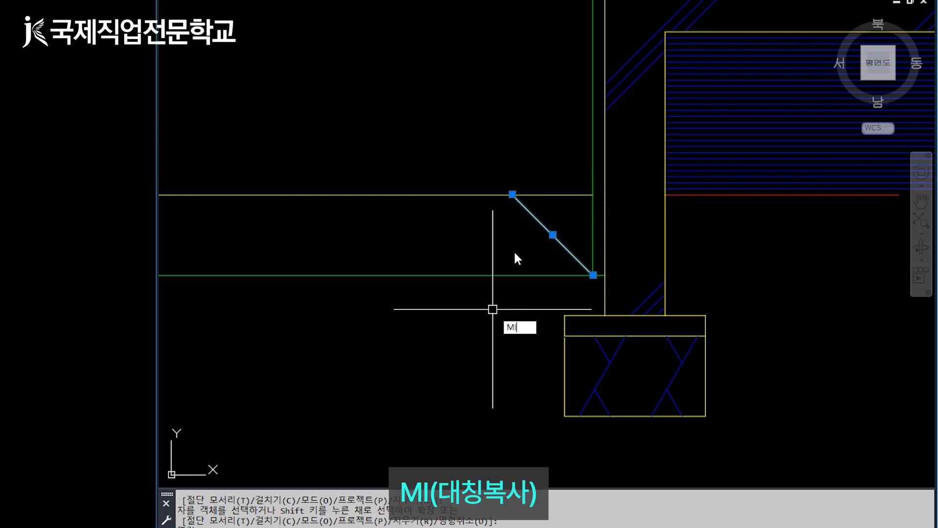
{"action": "type", "text": "I"}
{"action": "key", "text": "Return"}
{"action": "left_click", "coordinate": [512, 195]}
{"action": "left_click", "coordinate": [523, 348]}
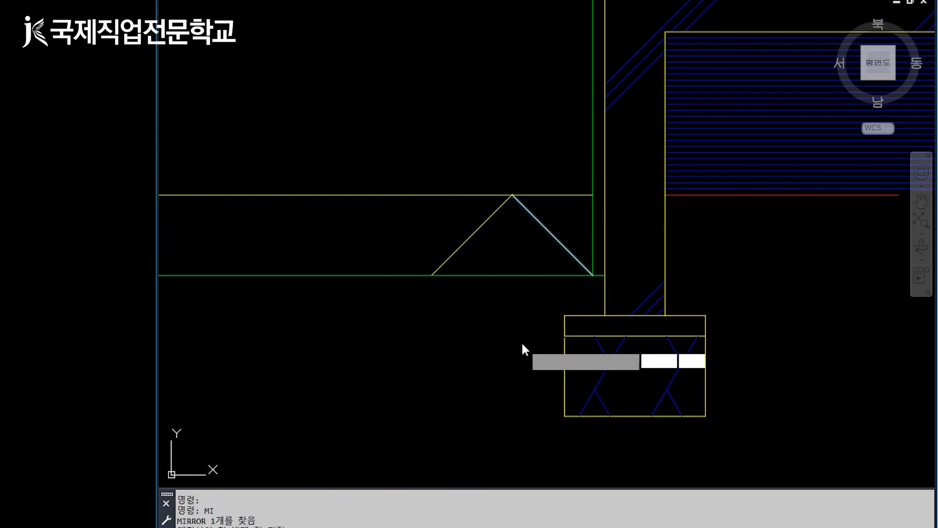
{"action": "key", "text": "Return"}
Copy the two diagonal lines twice outward along the lower ground line, end to end, forming a zigzag with three peaks
{"action": "left_click", "coordinate": [555, 218]}
{"action": "left_click", "coordinate": [467, 223]}
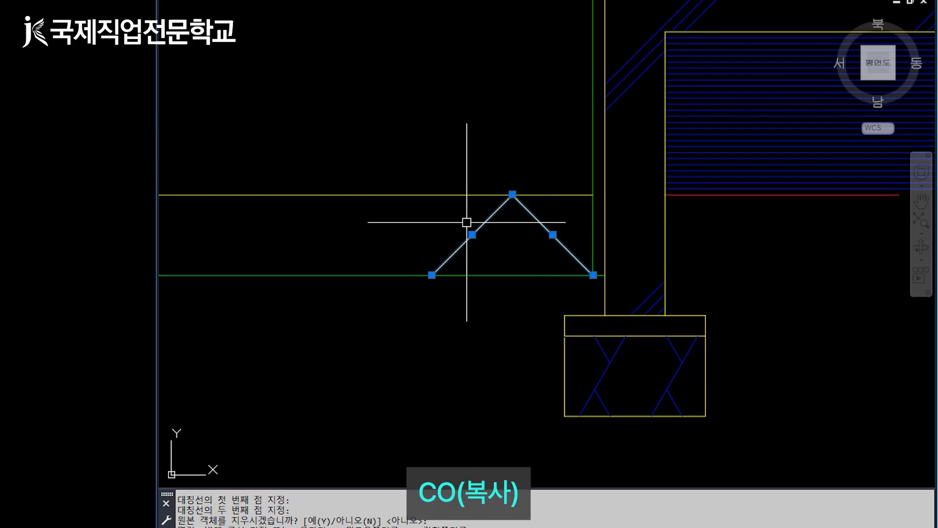
{"action": "type", "text": "CO"}
{"action": "key", "text": "Return"}
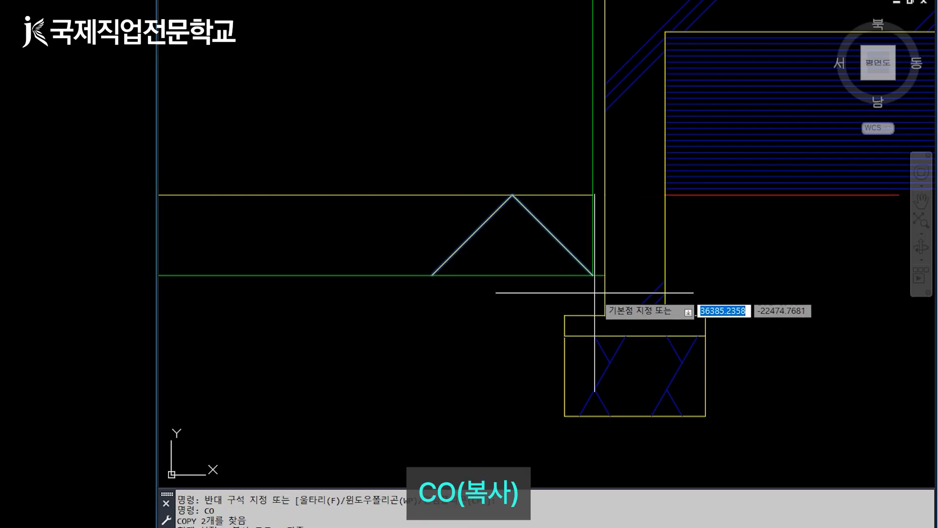
{"action": "left_click", "coordinate": [593, 275]}
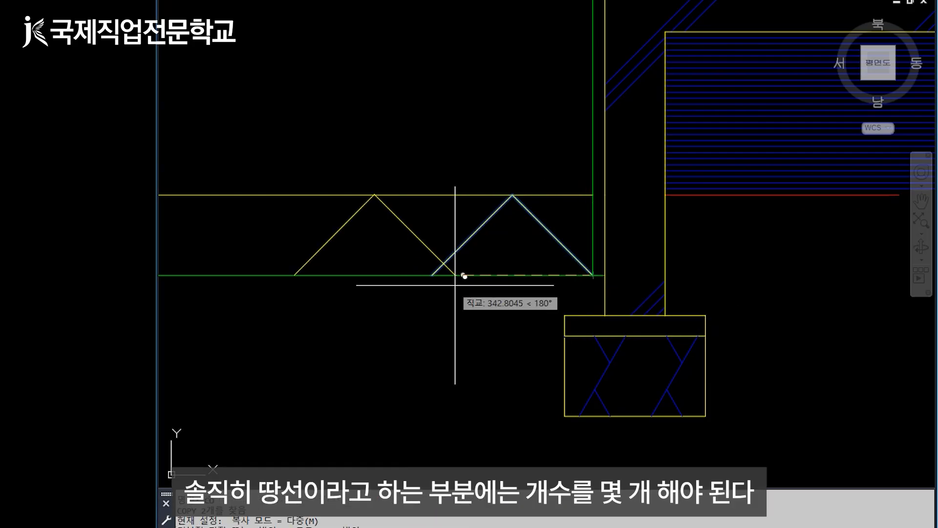
{"action": "left_click", "coordinate": [432, 274]}
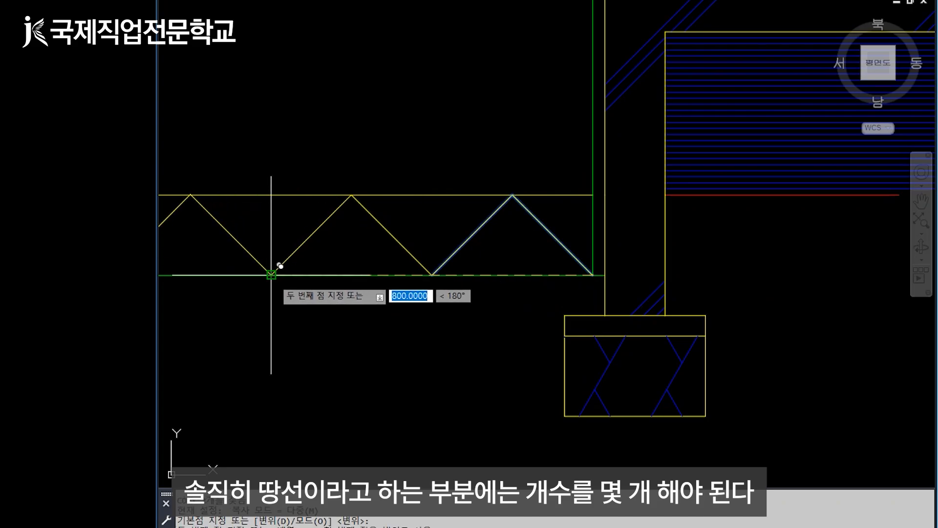
{"action": "scroll", "coordinate": [542, 264], "scroll_direction": "down", "scroll_amount": 4}
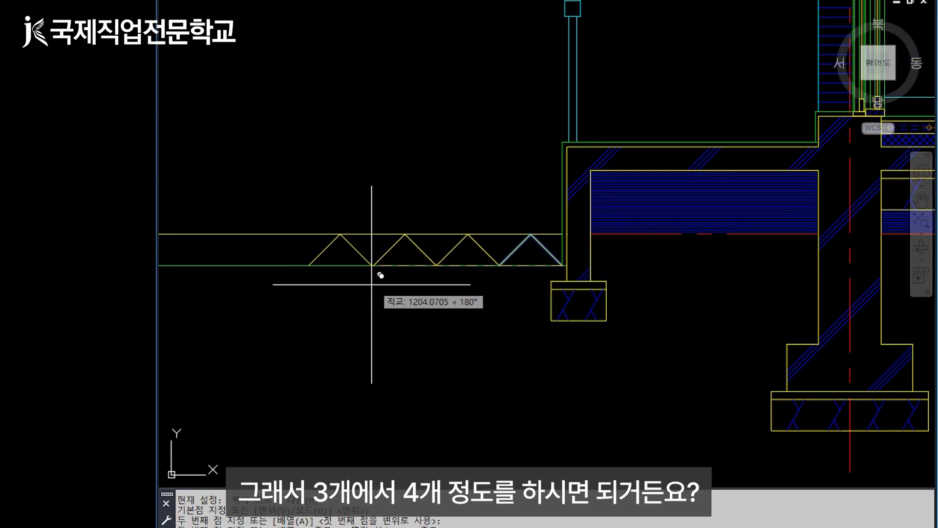
{"action": "key", "text": "Return"}
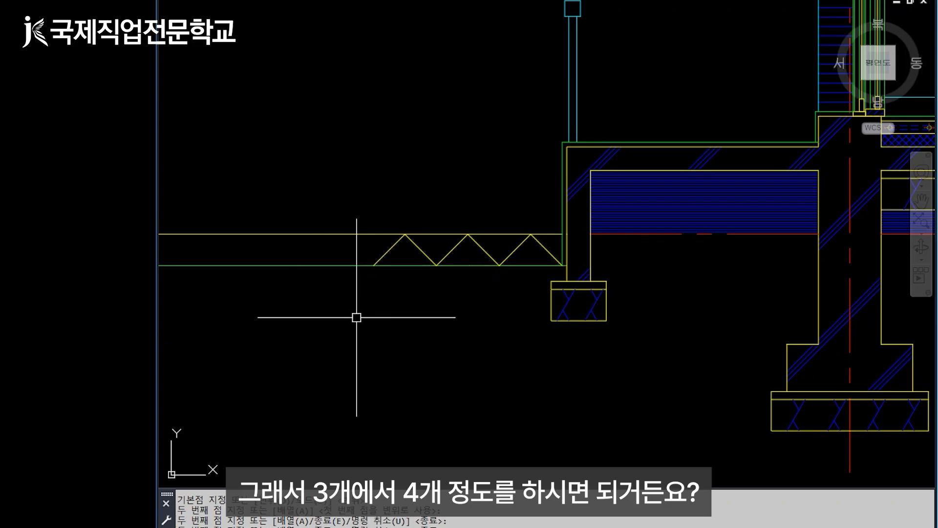
Draw a vertical line from the zigzag's outer lower end up to the ground line
{"action": "type", "text": "l"}
{"action": "key", "text": "Return"}
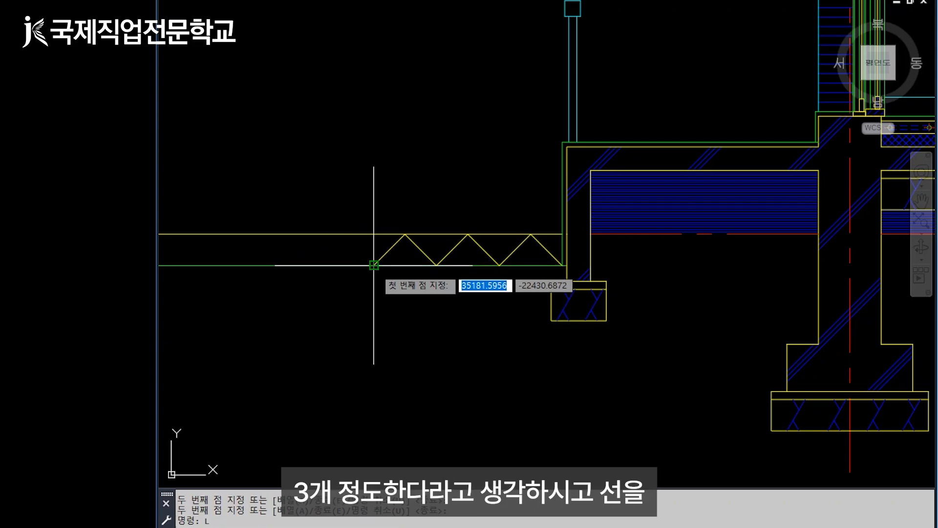
{"action": "left_click", "coordinate": [374, 265]}
{"action": "left_click", "coordinate": [374, 234]}
{"action": "key", "text": "Return"}
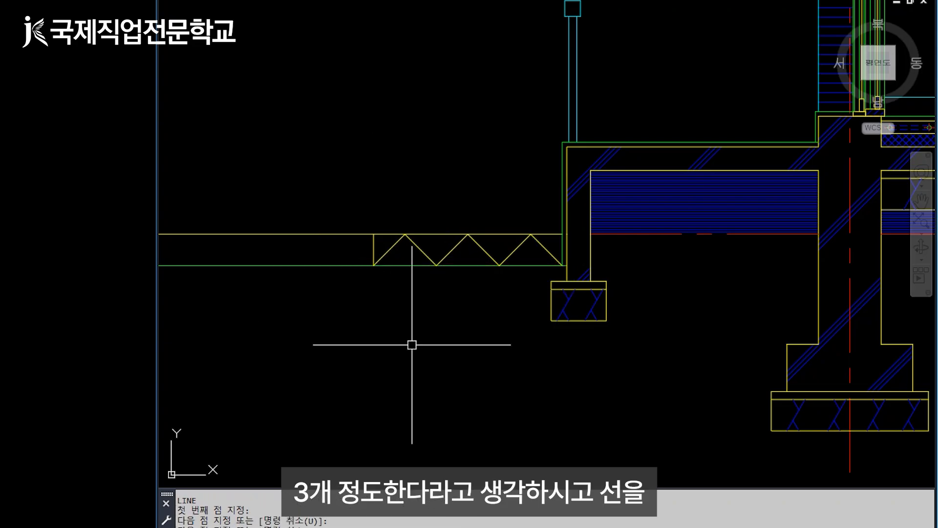
Hatch the three lower triangles of the zigzag with pattern ANSI31 at scale 10 and angle 0 on the 해치 layer
{"action": "scroll", "coordinate": [368, 283], "scroll_direction": "up", "scroll_amount": 2}
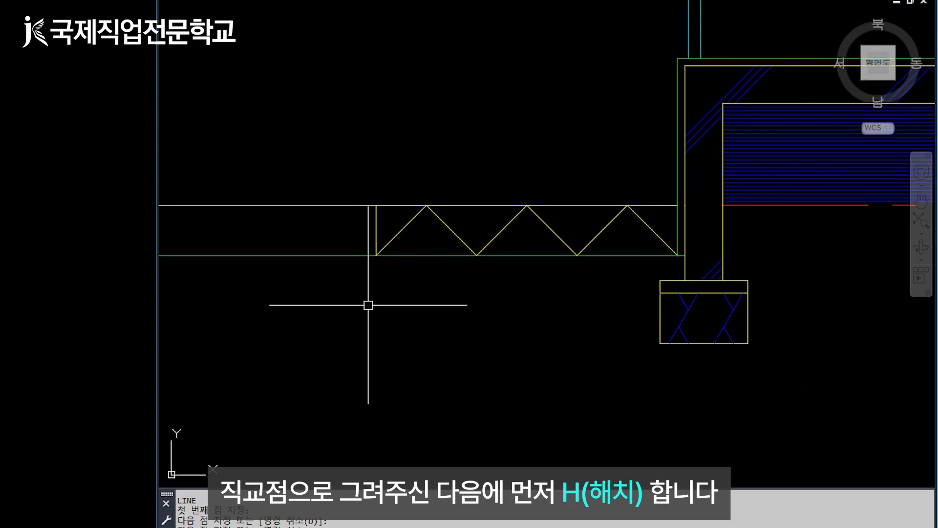
{"action": "type", "text": "h"}
{"action": "key", "text": "Return"}
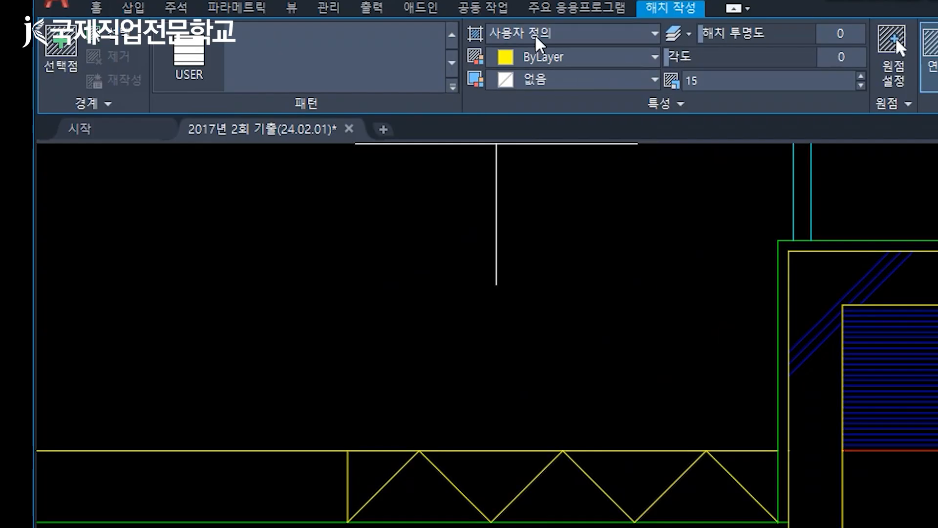
{"action": "left_click", "coordinate": [538, 38]}
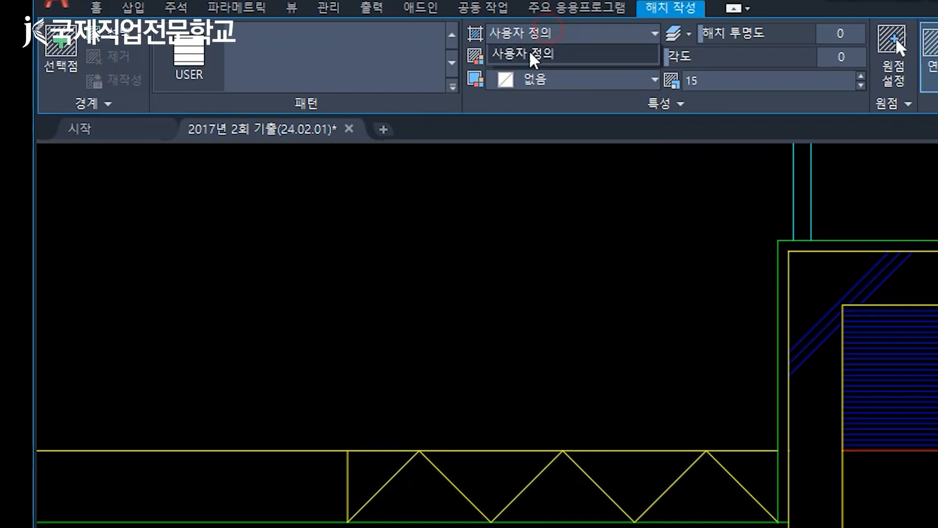
{"action": "left_click", "coordinate": [510, 56]}
{"action": "left_click", "coordinate": [342, 71]}
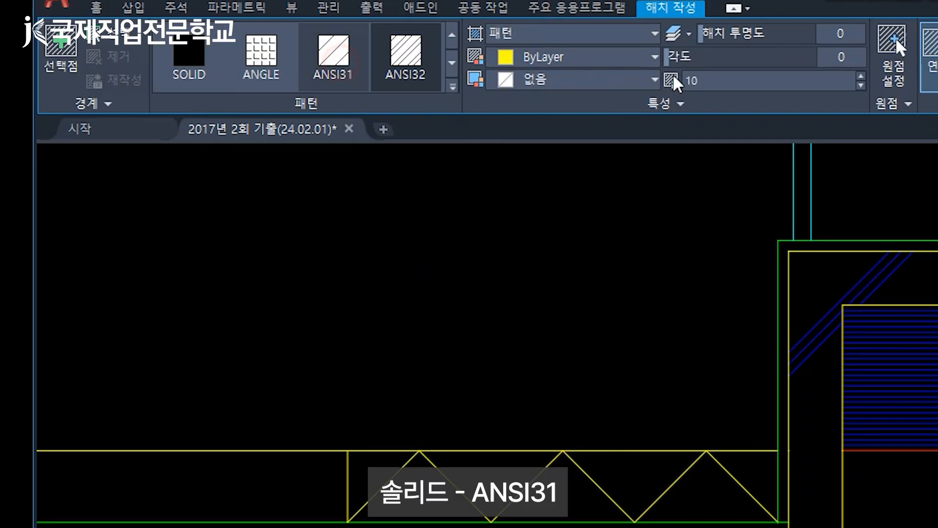
{"action": "left_click", "coordinate": [644, 102]}
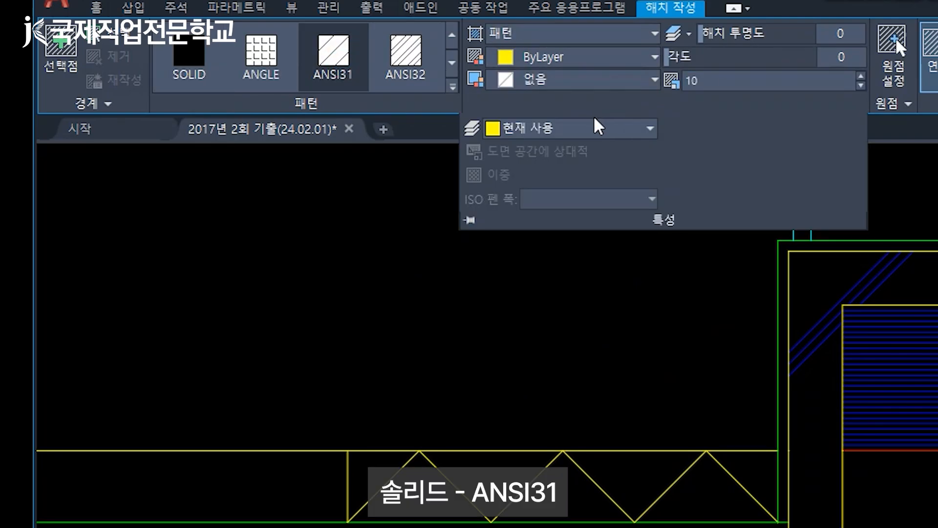
{"action": "left_click", "coordinate": [589, 129]}
{"action": "left_click", "coordinate": [559, 328]}
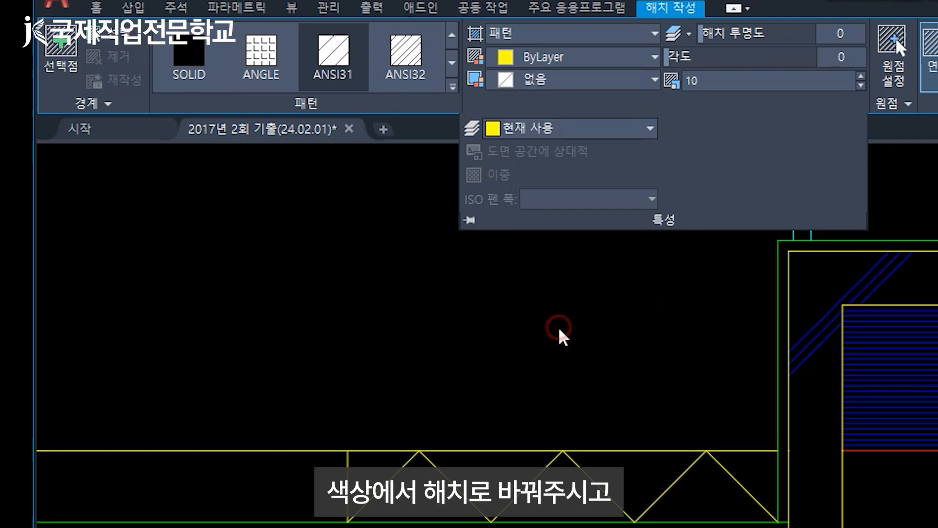
{"action": "left_click", "coordinate": [425, 497]}
{"action": "left_click", "coordinate": [577, 502]}
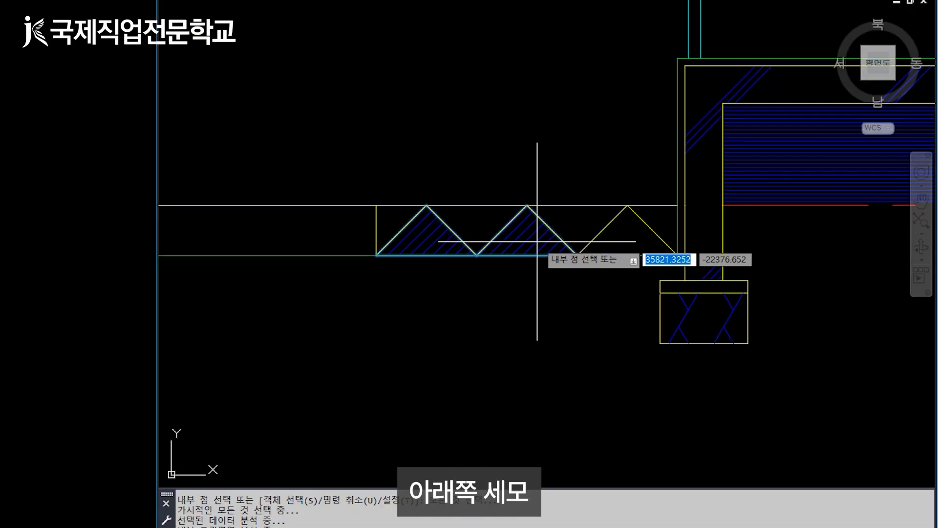
{"action": "left_click", "coordinate": [630, 247]}
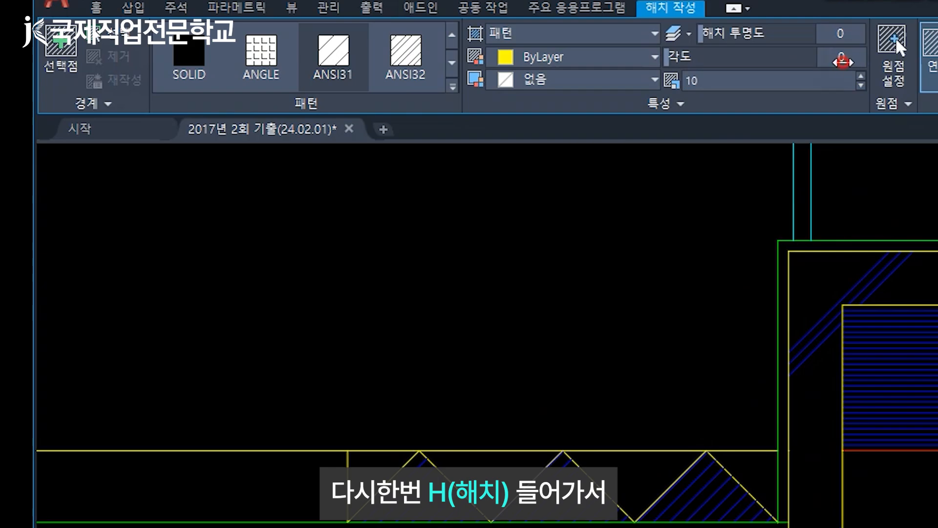
Hatch the upper triangular areas of the zigzag with ANSI31 at an angle of 90
{"action": "left_click", "coordinate": [843, 62]}
{"action": "type", "text": "90"}
{"action": "key", "text": "Return"}
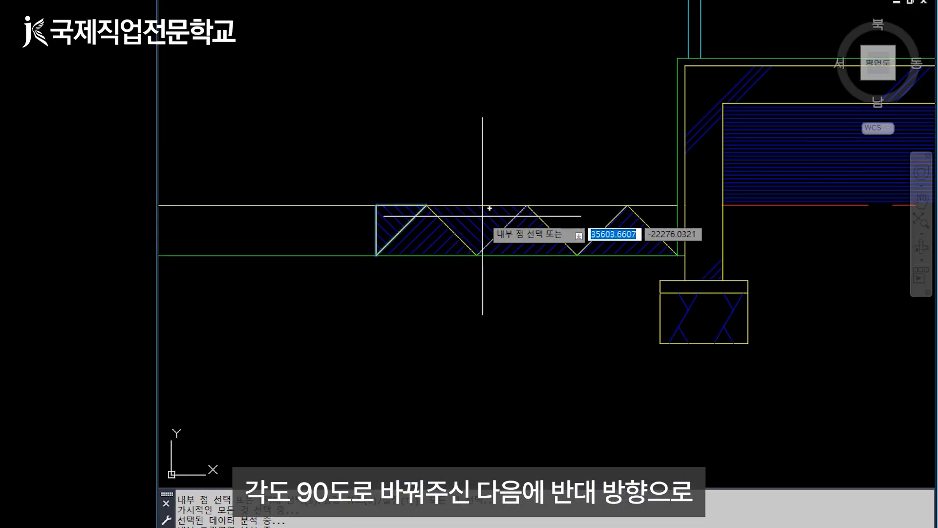
{"action": "left_click", "coordinate": [489, 209]}
{"action": "left_click", "coordinate": [568, 209]}
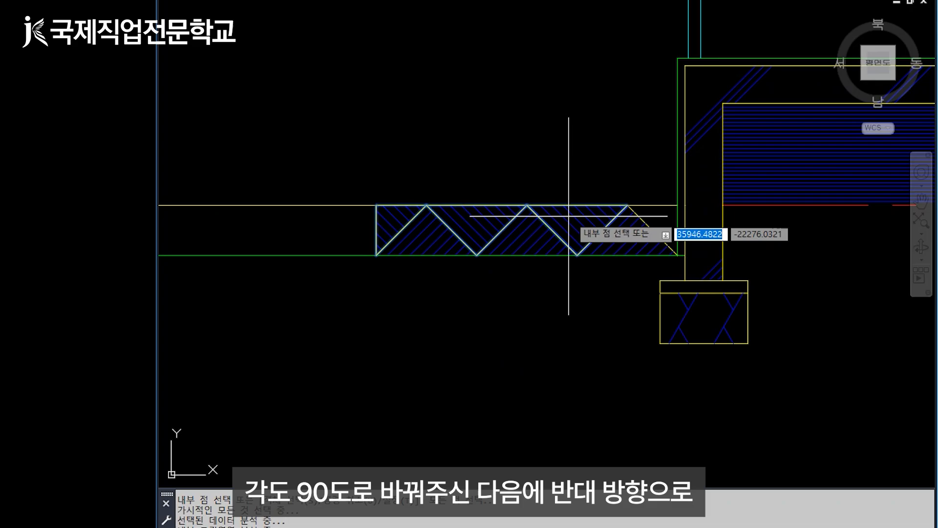
{"action": "left_click", "coordinate": [660, 209]}
{"action": "key", "text": "Return"}
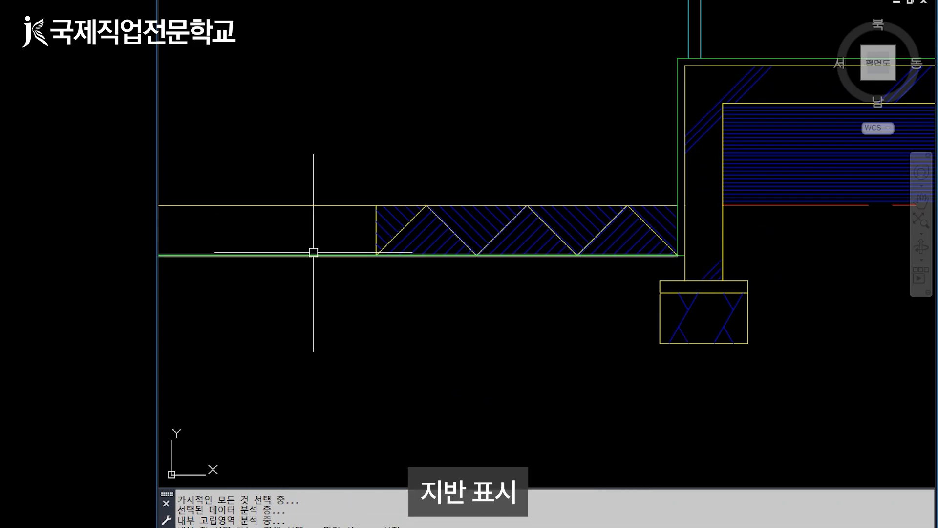
Erase the horizontal line under the ground hatching and the vertical line at its outer end
{"action": "left_click", "coordinate": [313, 252]}
{"action": "scroll", "coordinate": [373, 253], "scroll_direction": "up", "scroll_amount": 4}
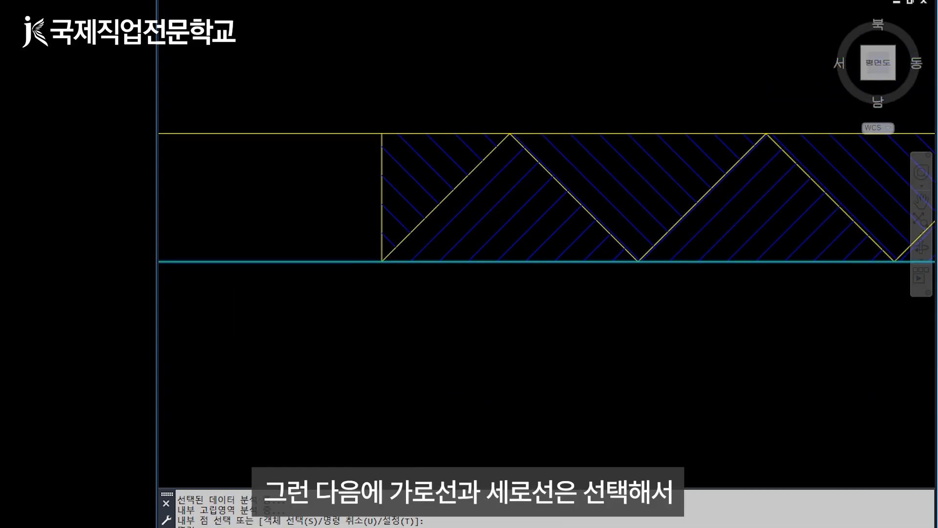
{"action": "scroll", "coordinate": [376, 244], "scroll_direction": "up", "scroll_amount": 2}
{"action": "left_click", "coordinate": [386, 239]}
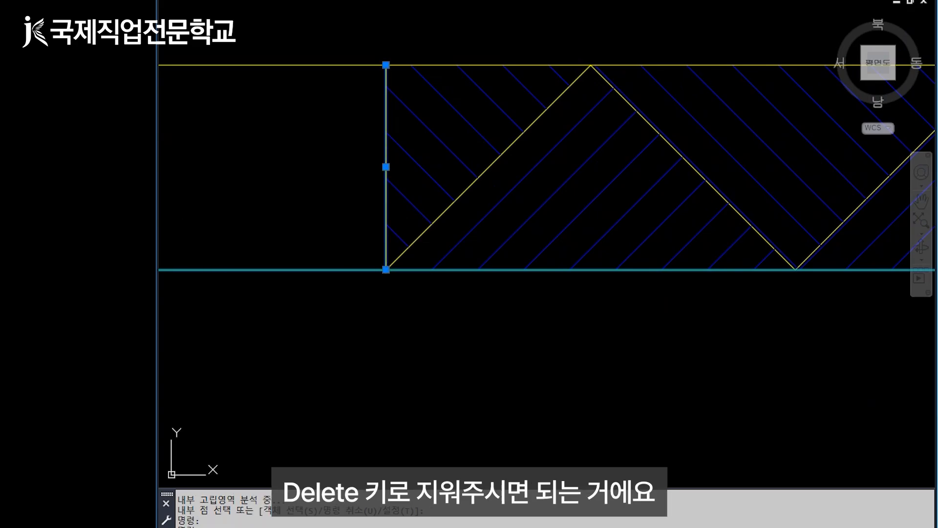
{"action": "key", "text": "Delete"}
{"action": "scroll", "coordinate": [502, 308], "scroll_direction": "down", "scroll_amount": 6}
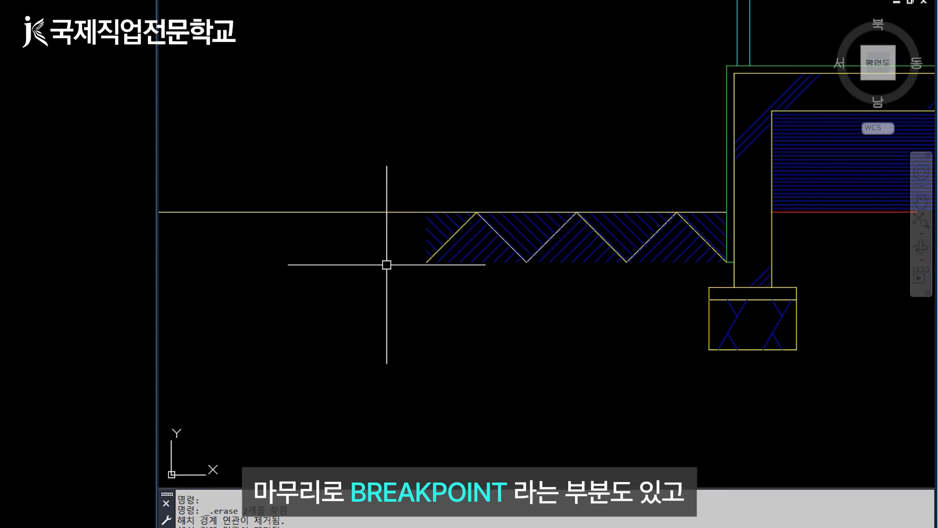
Break the ground line just beyond the outer end of the hatching and erase the remaining outer piece
{"action": "type", "text": "BR"}
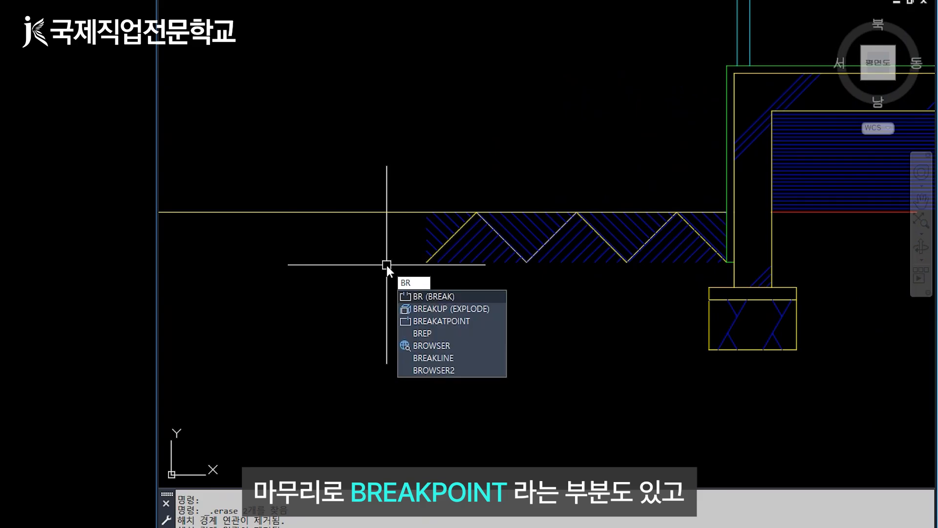
{"action": "key", "text": "Return"}
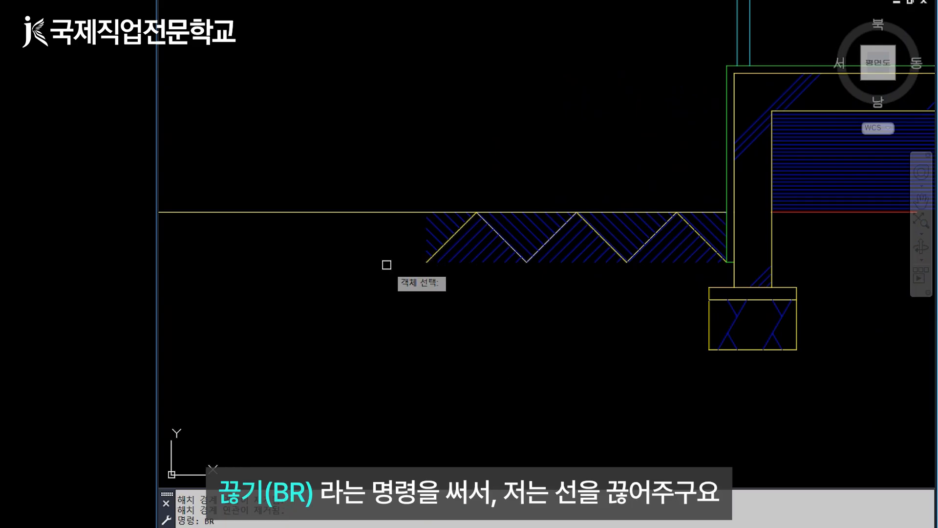
{"action": "left_click", "coordinate": [403, 212]}
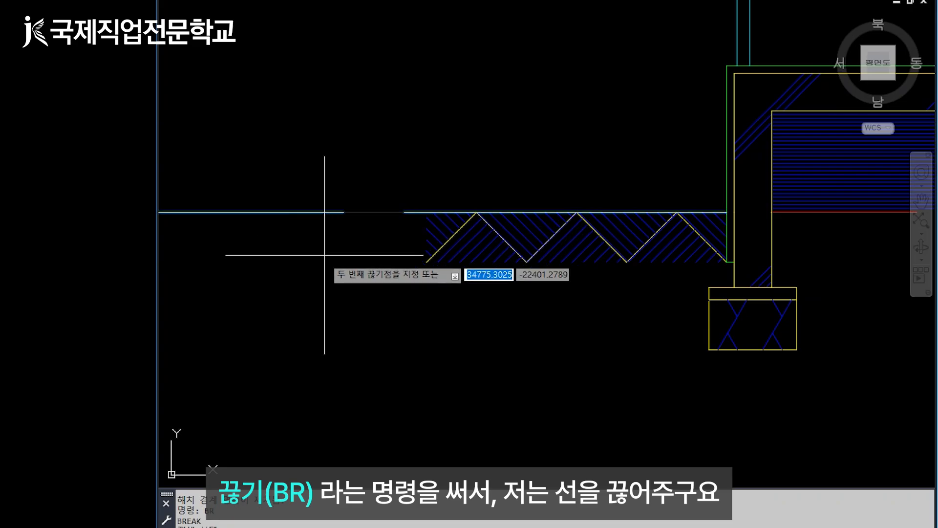
{"action": "key", "text": "space"}
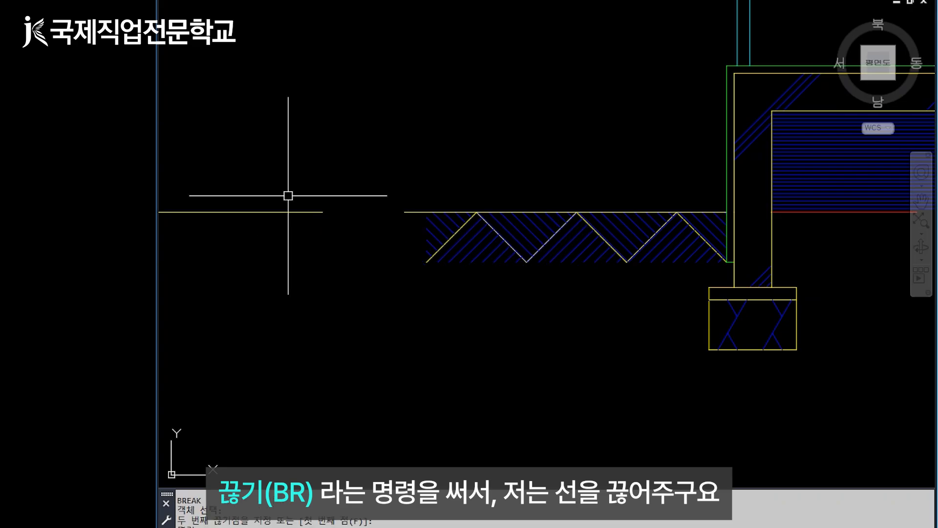
{"action": "left_click", "coordinate": [273, 212]}
{"action": "key", "text": "Delete"}
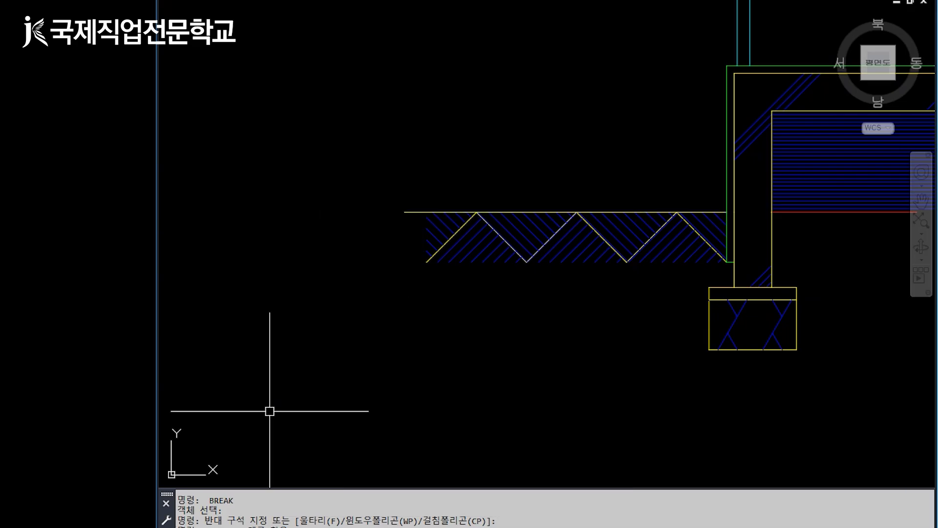
Convert the ground line above the hatching to a polyline and set its width to 50
{"action": "type", "text": "PE"}
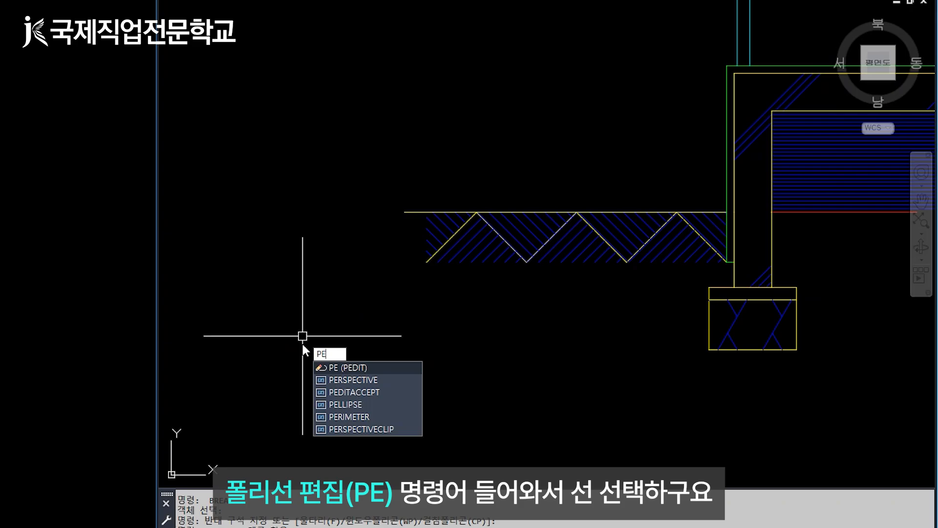
{"action": "key", "text": "Return"}
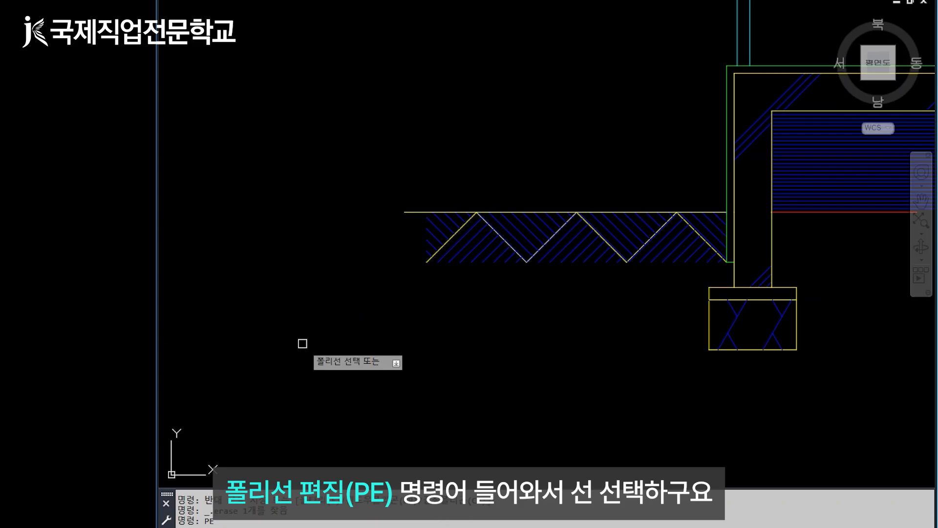
{"action": "left_click", "coordinate": [406, 213]}
{"action": "key", "text": "Return"}
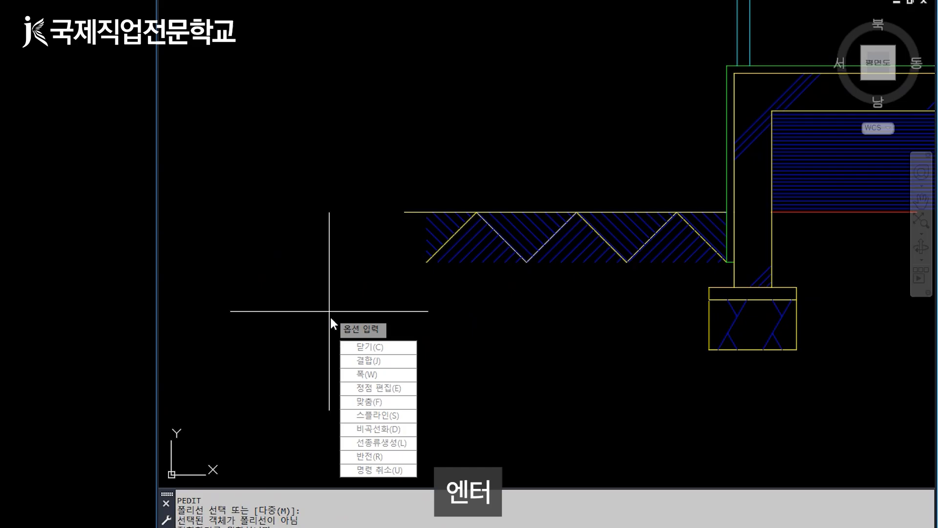
{"action": "left_click", "coordinate": [365, 375]}
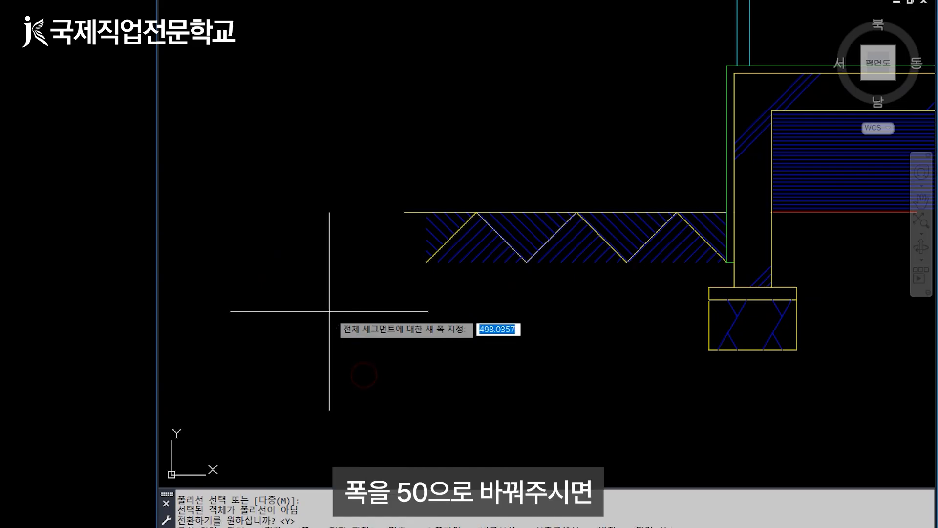
{"action": "type", "text": "50"}
{"action": "key", "text": "Return"}
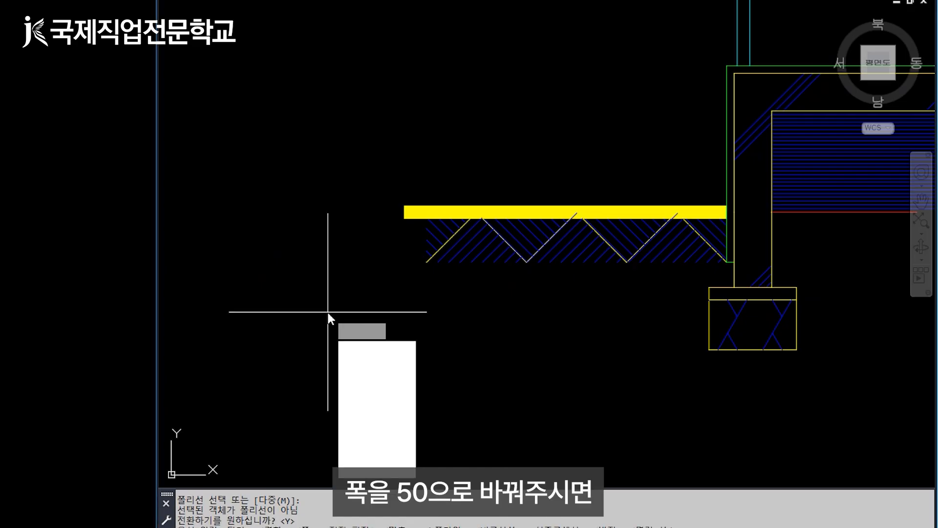
{"action": "scroll", "coordinate": [327, 259], "scroll_direction": "down", "scroll_amount": 6}
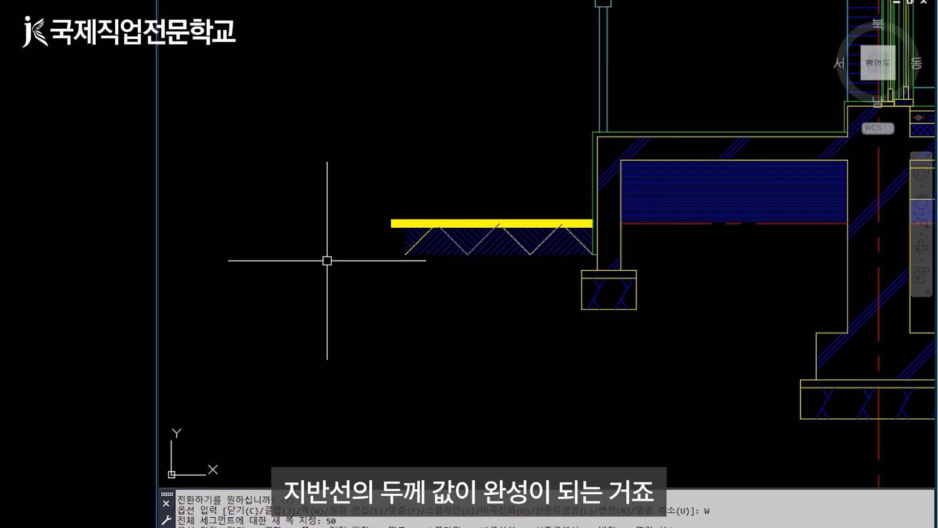
{"action": "scroll", "coordinate": [287, 305], "scroll_direction": "down", "scroll_amount": 2}
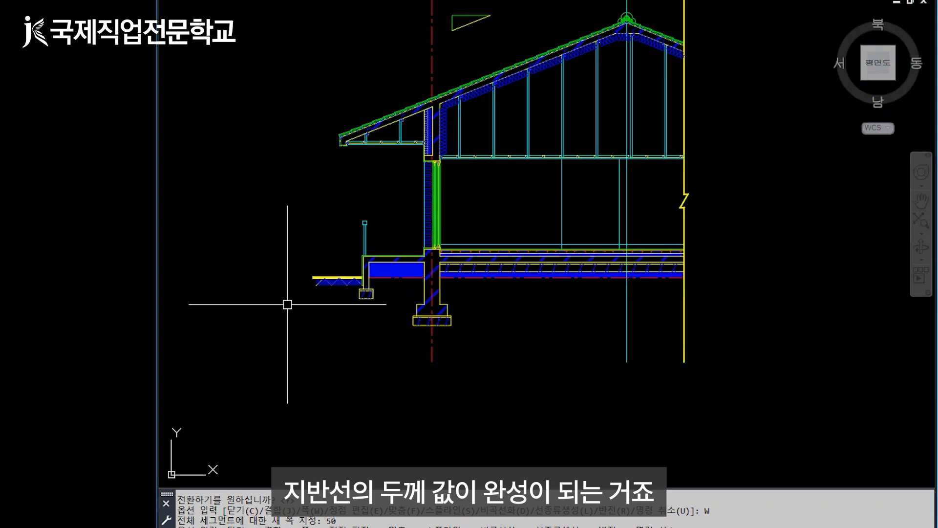
{"action": "mouse_move", "coordinate": [523, 319]}
{"action": "middle_mouse_down"}
{"action": "mouse_move", "coordinate": [561, 362]}
{"action": "mouse_move", "coordinate": [574, 356]}
{"action": "mouse_move", "coordinate": [575, 388]}
{"action": "middle_mouse_up"}
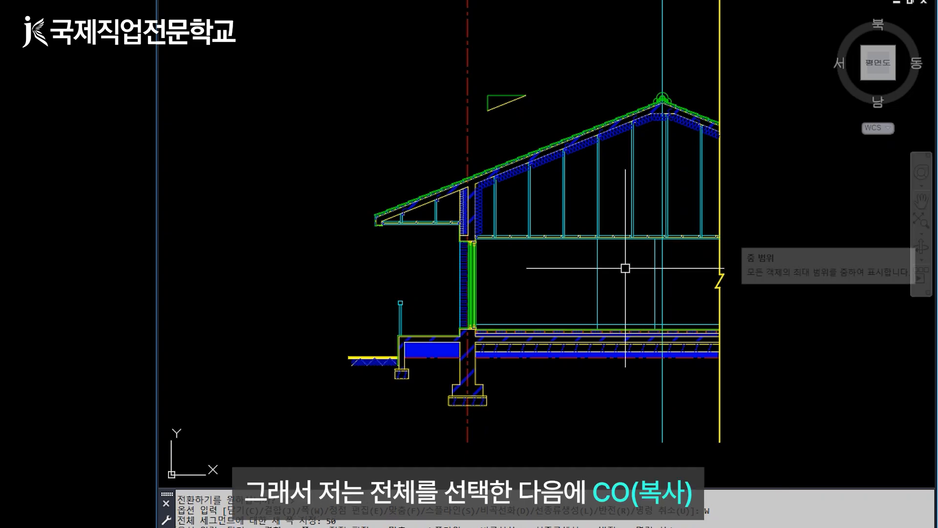
Copy the whole house cross-section, with ortho off, into the sheet frame titled A부분 단면 상세도, slightly right of centre above the title
{"action": "left_click", "coordinate": [813, 461]}
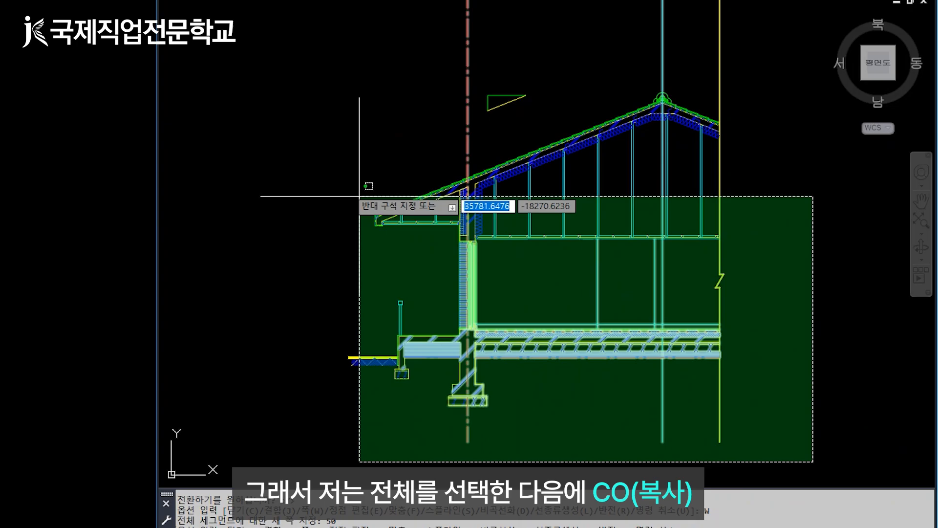
{"action": "left_click", "coordinate": [298, 35]}
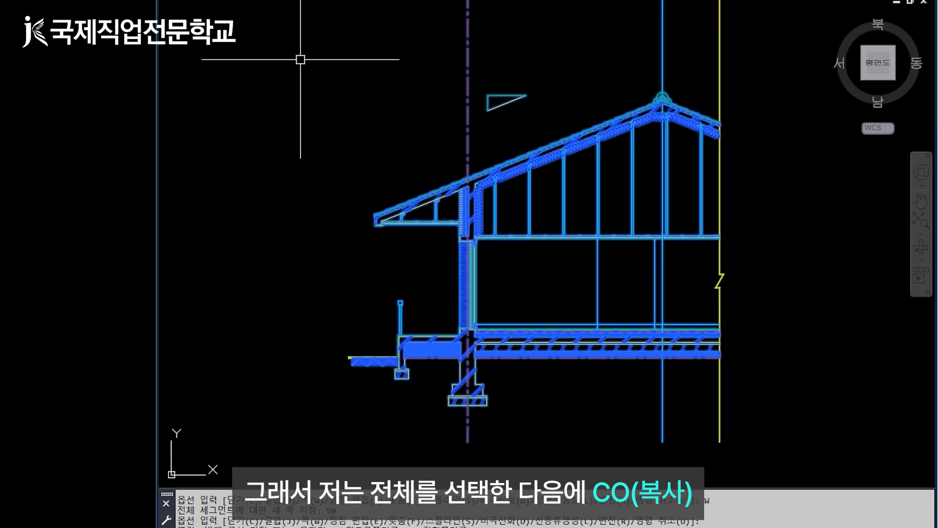
{"action": "type", "text": "co"}
{"action": "key", "text": "Return"}
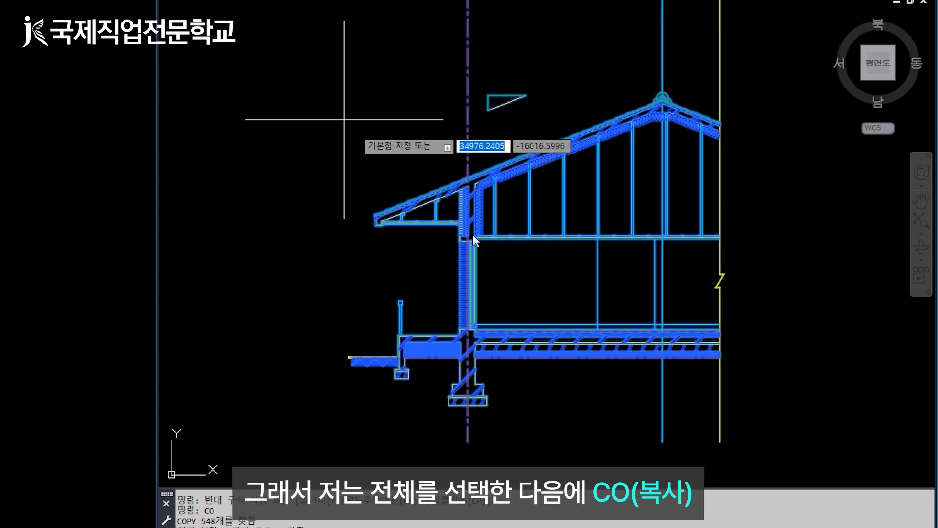
{"action": "left_click", "coordinate": [605, 280]}
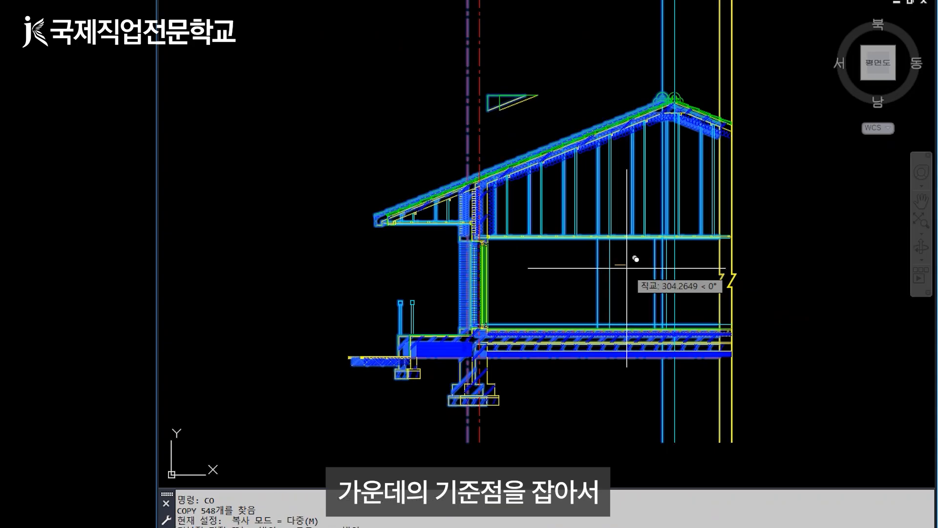
{"action": "scroll", "coordinate": [715, 312], "scroll_direction": "down", "scroll_amount": 5}
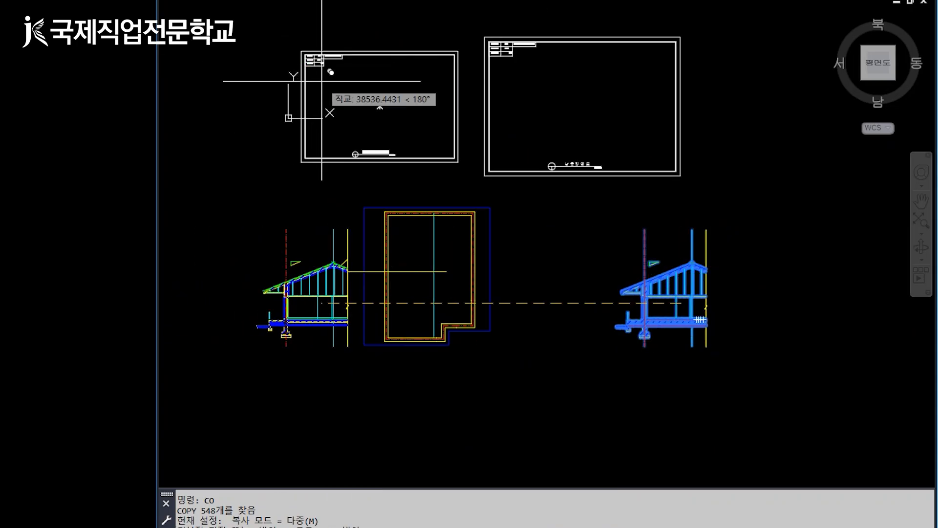
{"action": "scroll", "coordinate": [327, 98], "scroll_direction": "up", "scroll_amount": 2}
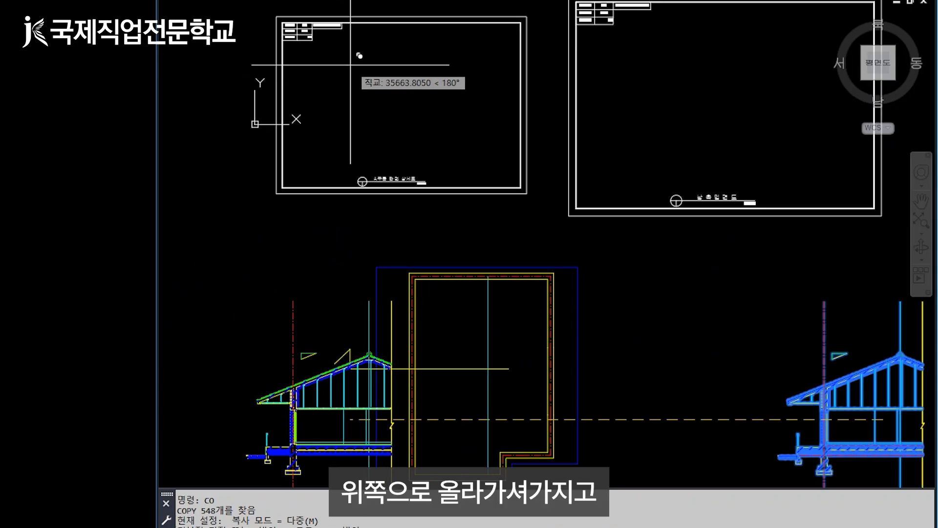
{"action": "scroll", "coordinate": [350, 64], "scroll_direction": "up", "scroll_amount": 2}
{"action": "mouse_move", "coordinate": [364, 79]}
{"action": "middle_mouse_down"}
{"action": "mouse_move", "coordinate": [412, 163]}
{"action": "mouse_move", "coordinate": [415, 198]}
{"action": "middle_mouse_up"}
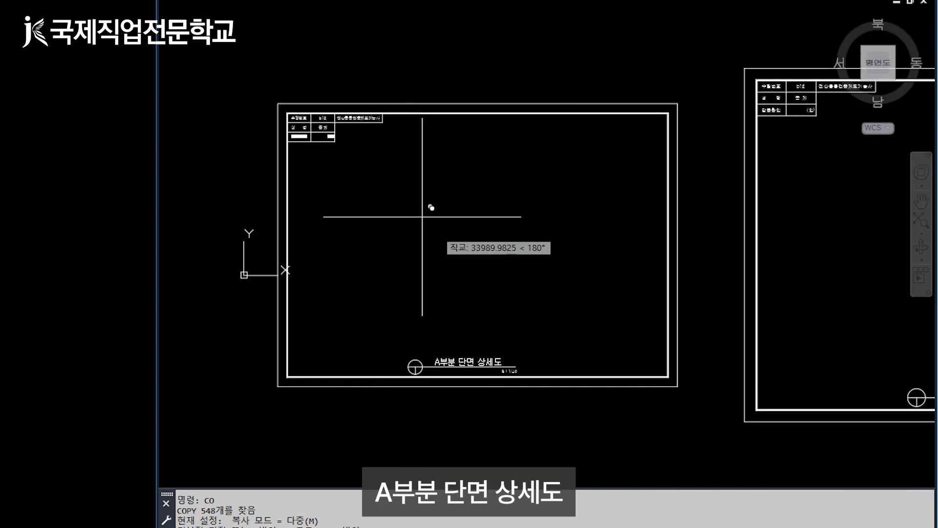
{"action": "scroll", "coordinate": [463, 260], "scroll_direction": "up", "scroll_amount": 4}
{"action": "scroll", "coordinate": [476, 233], "scroll_direction": "down", "scroll_amount": 2}
{"action": "middle_click_drag", "start_coordinate": [463, 223], "coordinate": [445, 194]}
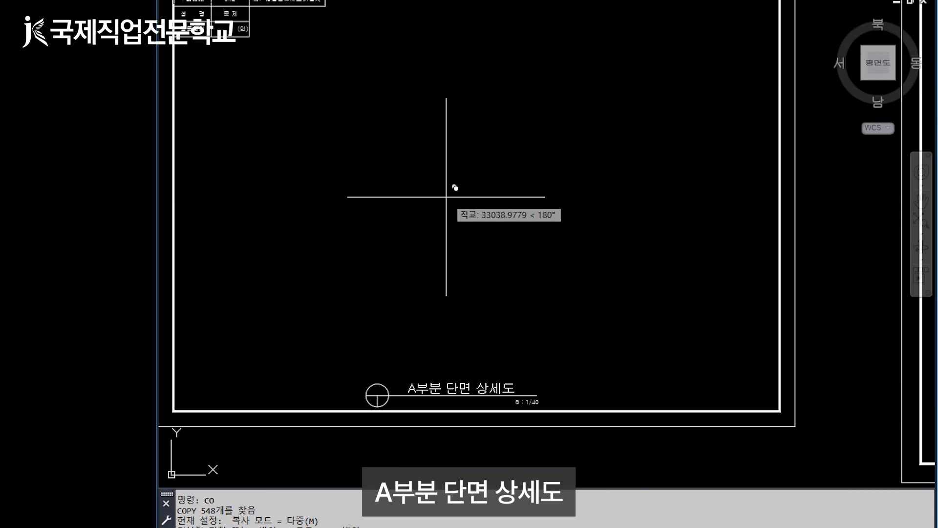
{"action": "scroll", "coordinate": [584, 233], "scroll_direction": "down", "scroll_amount": 2}
{"action": "scroll", "coordinate": [500, 208], "scroll_direction": "up", "scroll_amount": 2}
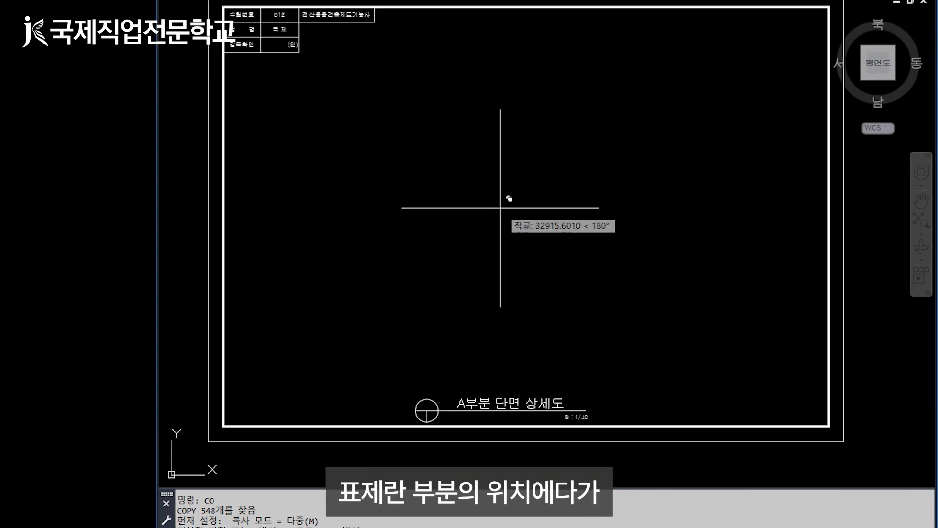
{"action": "key", "text": "F8"}
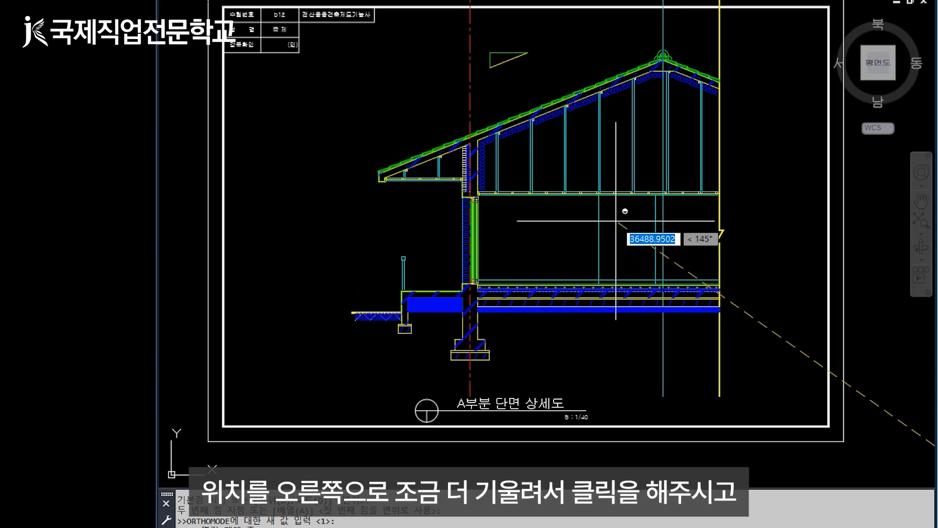
{"action": "key", "text": "Return"}
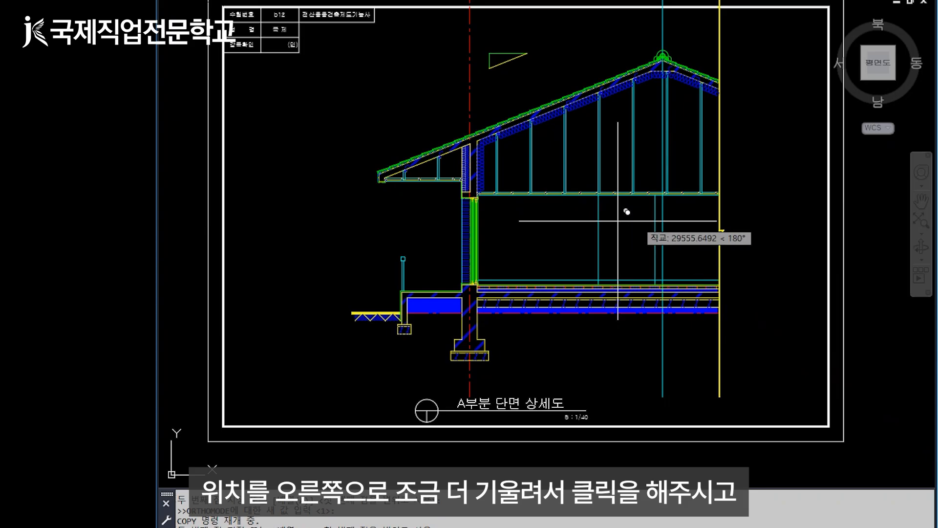
{"action": "left_click", "coordinate": [764, 231]}
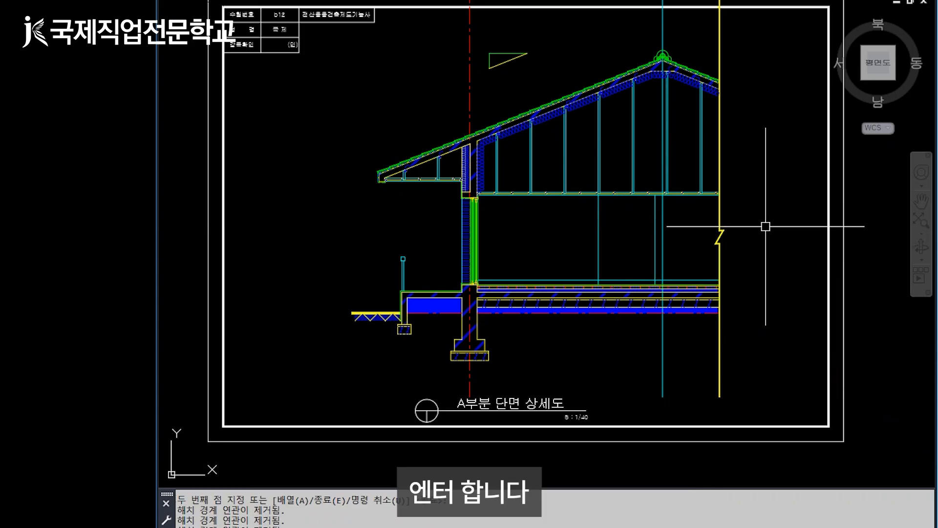
{"action": "key", "text": "Return"}
Draw two horizontal lines across the copied section, one above the roof ridge and one below the foundation
{"action": "type", "text": "l"}
{"action": "key", "text": "Return"}
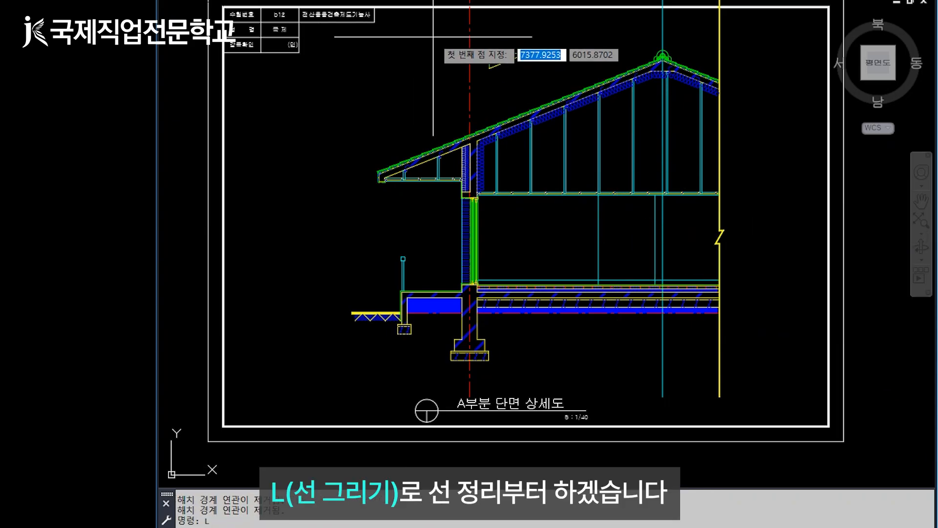
{"action": "left_click", "coordinate": [433, 37]}
{"action": "left_click", "coordinate": [762, 37]}
{"action": "key", "text": "Return"}
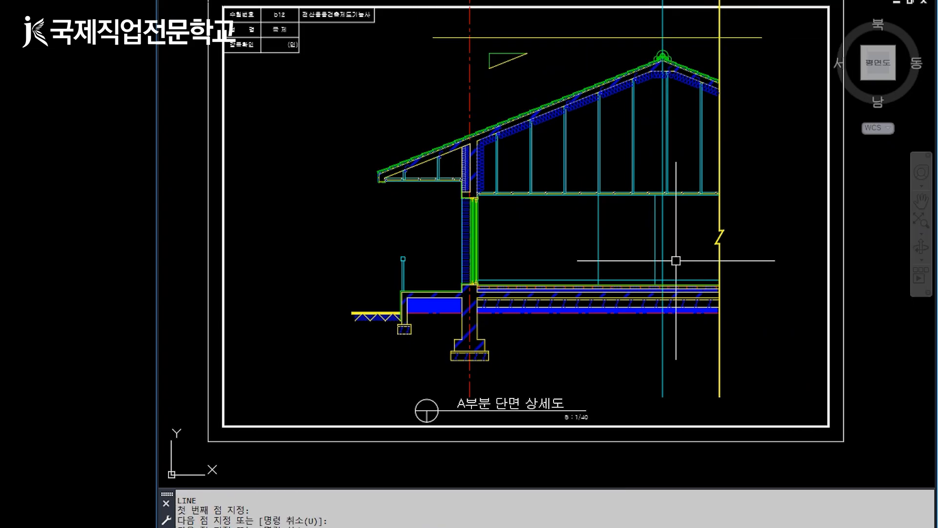
{"action": "key", "text": "Return"}
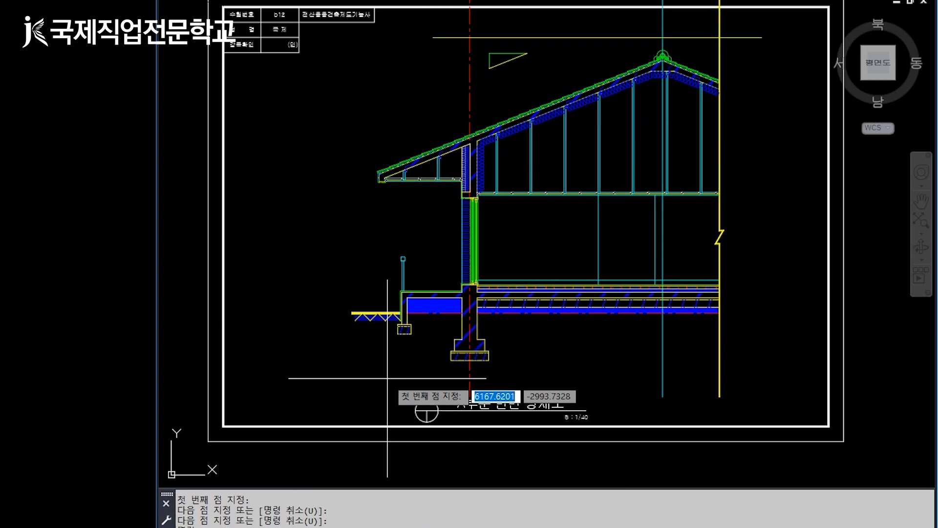
{"action": "left_click", "coordinate": [387, 378]}
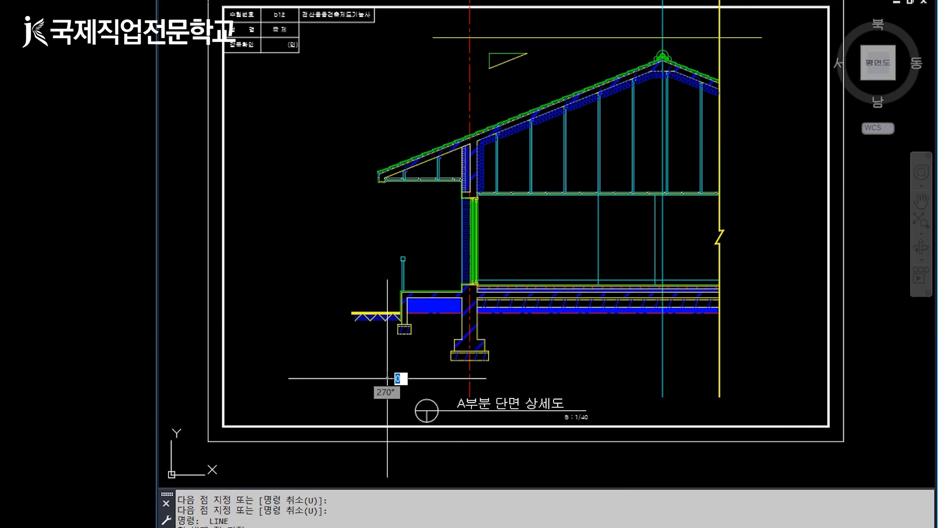
{"action": "left_click", "coordinate": [780, 378]}
{"action": "key", "text": "Return"}
Trim the wall centre line, ridge line and break line beyond the two horizontal lines above and below the section
{"action": "left_click", "coordinate": [779, 396]}
{"action": "left_click", "coordinate": [739, 27]}
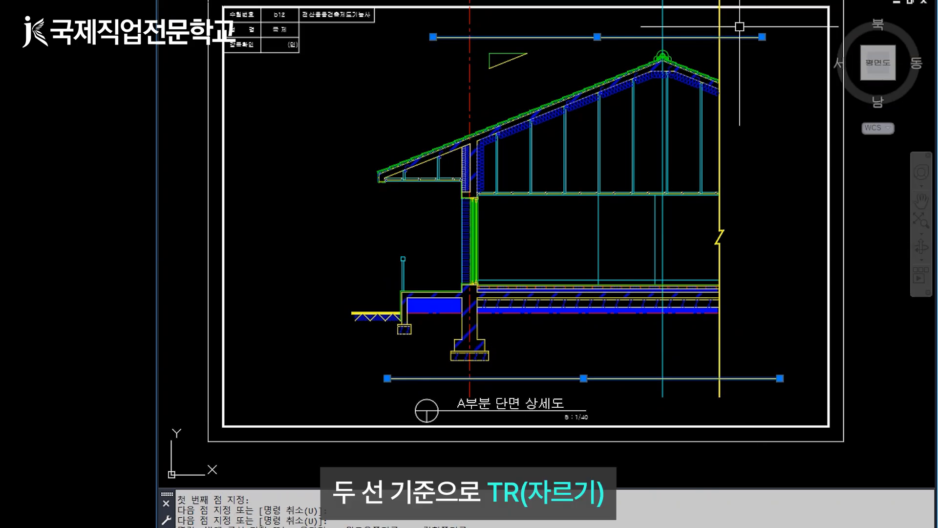
{"action": "key", "text": "Return"}
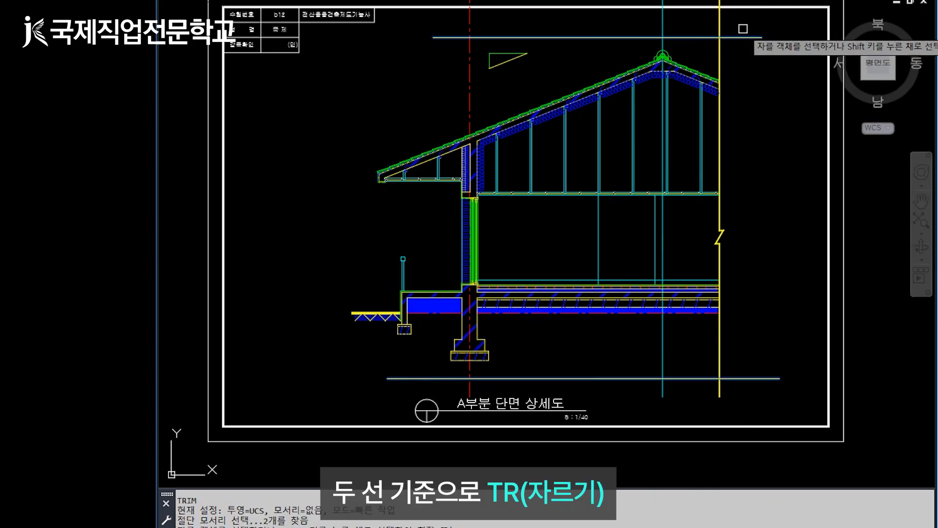
{"action": "left_click", "coordinate": [744, 27]}
{"action": "left_click", "coordinate": [454, 26]}
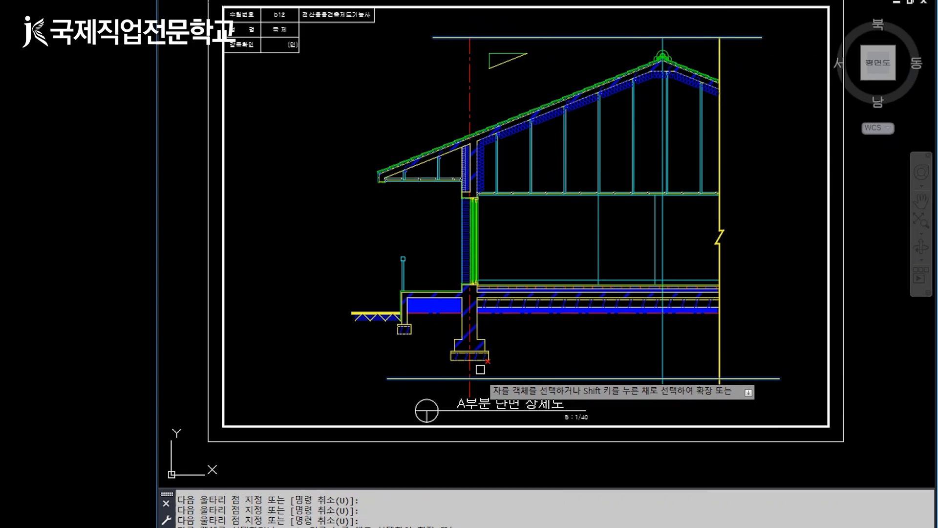
{"action": "left_click", "coordinate": [469, 387]}
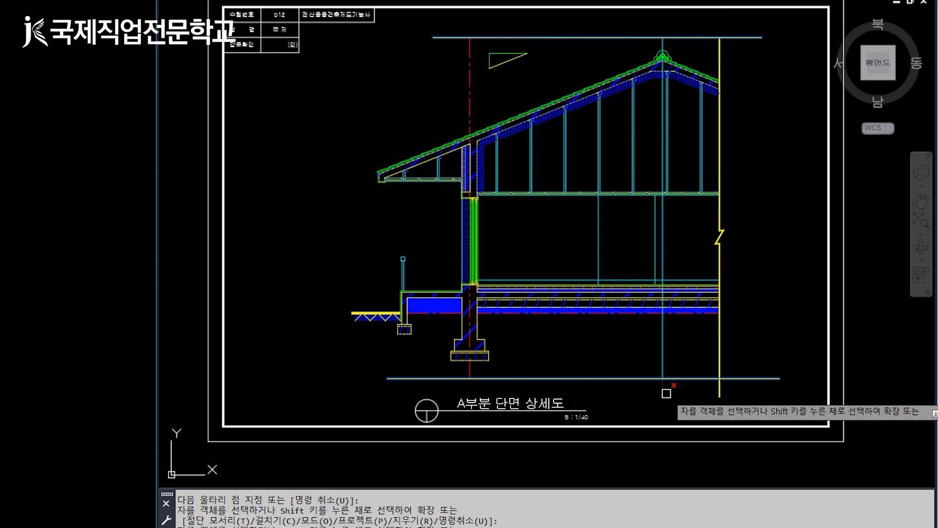
{"action": "left_click", "coordinate": [662, 388]}
{"action": "left_click", "coordinate": [720, 388]}
{"action": "key", "text": "Escape"}
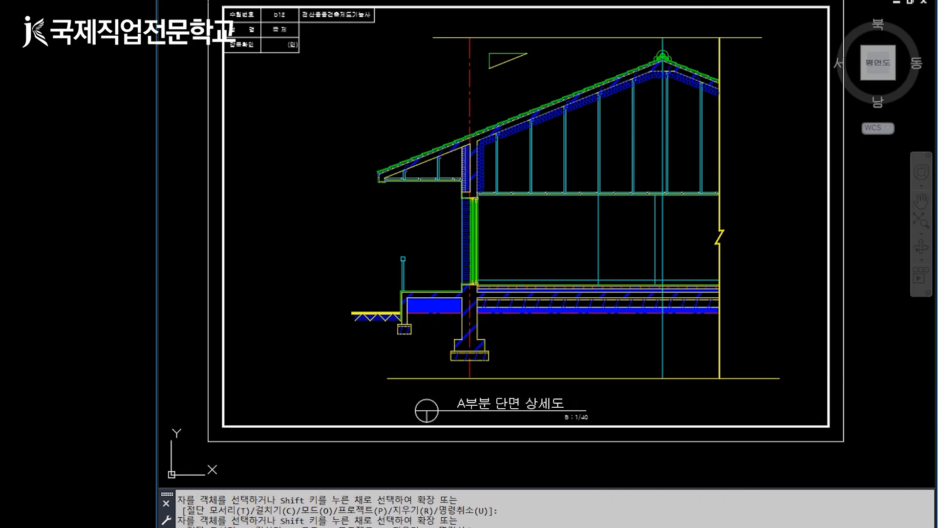
Erase the two horizontal cutting lines below the foundation and above the roof
{"action": "left_click", "coordinate": [748, 378]}
{"action": "key", "text": "Delete"}
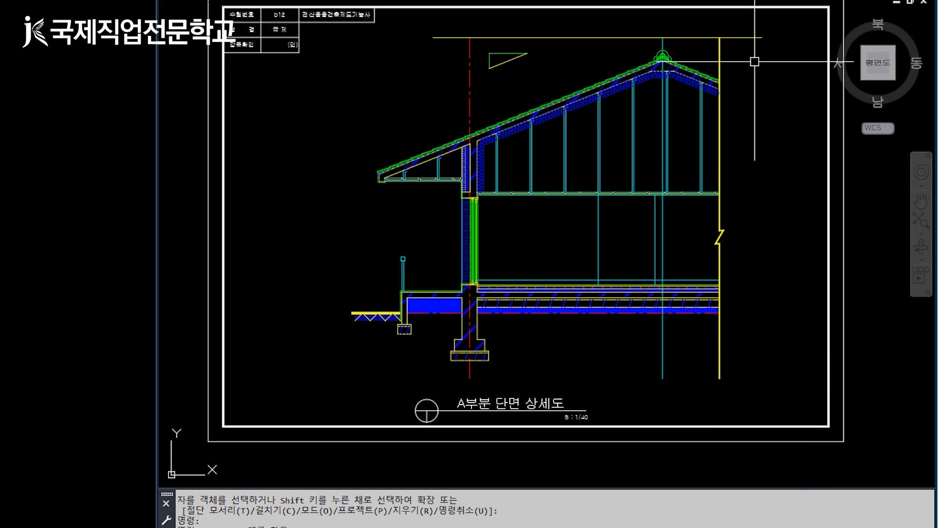
{"action": "left_click", "coordinate": [750, 37]}
{"action": "key", "text": "Delete"}
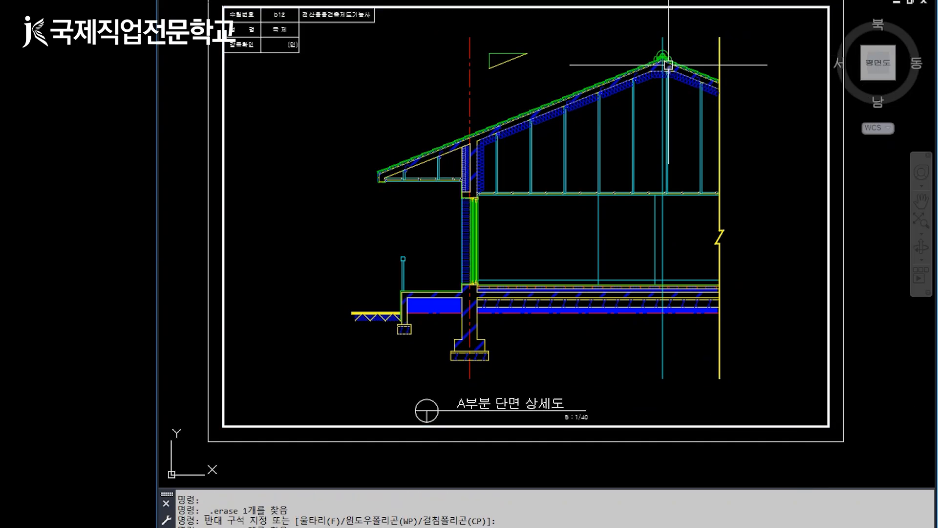
Match the properties of the red wall centre line onto the vertical line through the roof ridge
{"action": "type", "text": "MA"}
{"action": "key", "text": "Return"}
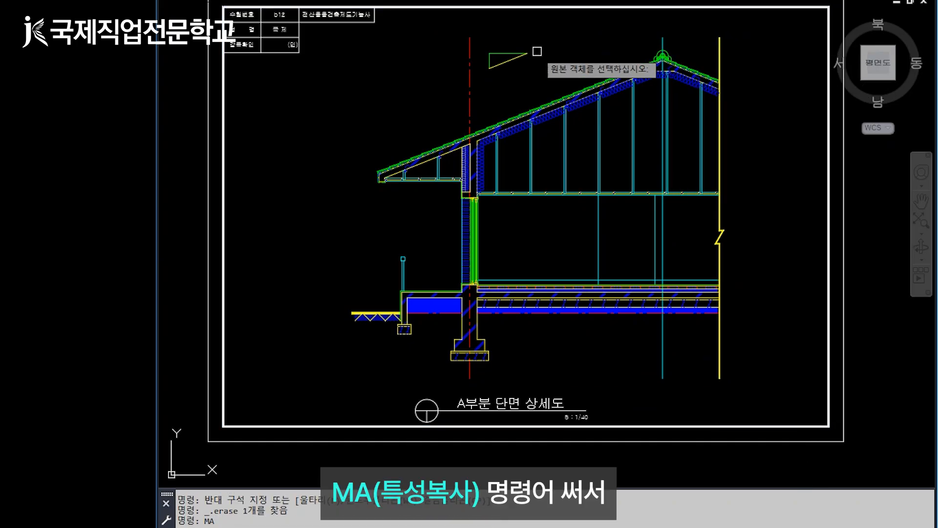
{"action": "left_click", "coordinate": [470, 40]}
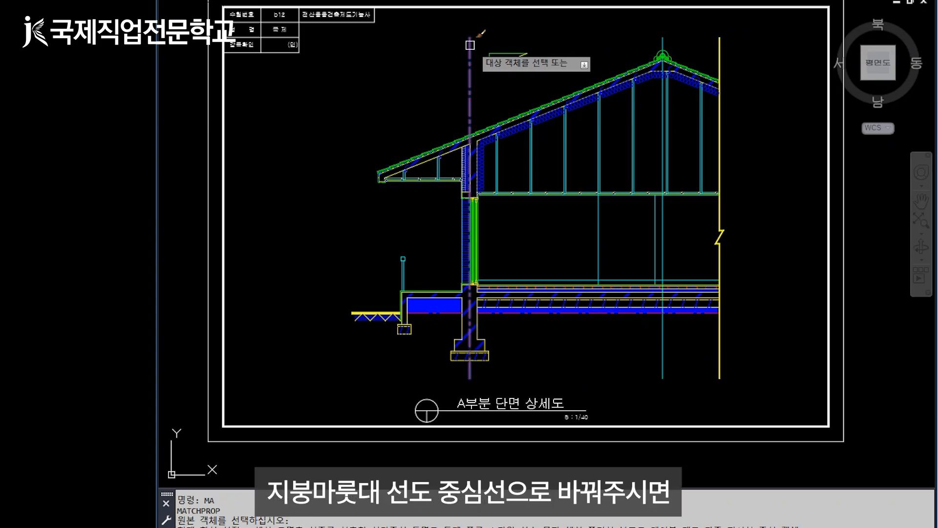
{"action": "left_click", "coordinate": [662, 41]}
{"action": "left_click", "coordinate": [662, 41]}
{"action": "key", "text": "Return"}
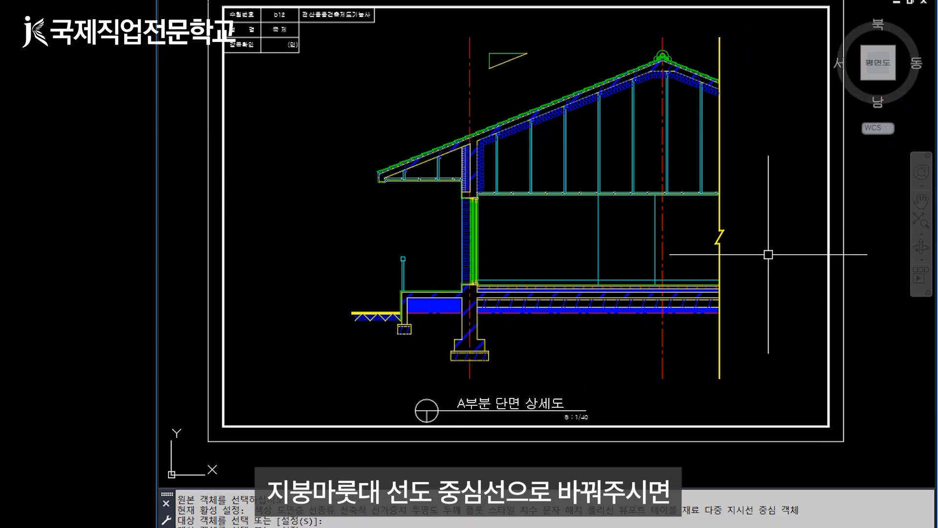
Move the A부분 단면 상세도 title, with its circle, underline and scale text, horizontally to centre it beneath the section
{"action": "left_click", "coordinate": [614, 421]}
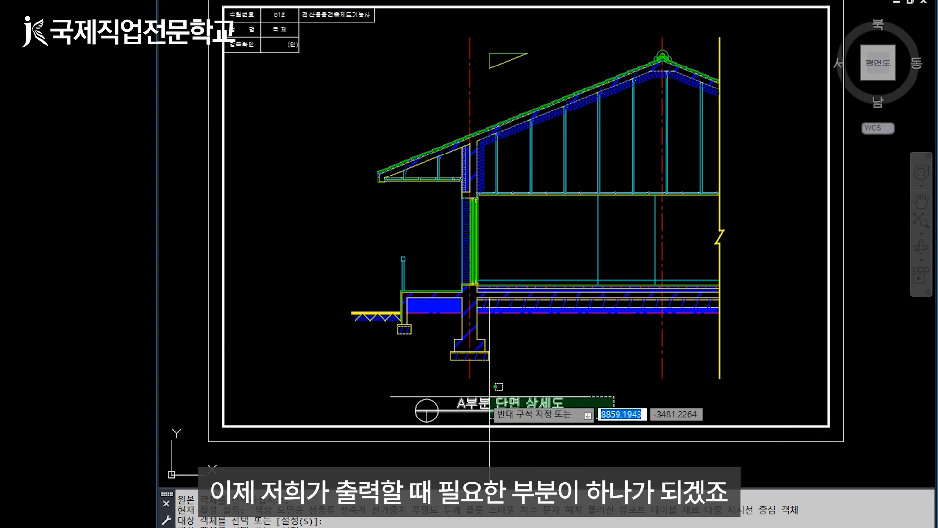
{"action": "left_click", "coordinate": [413, 420]}
{"action": "type", "text": "m"}
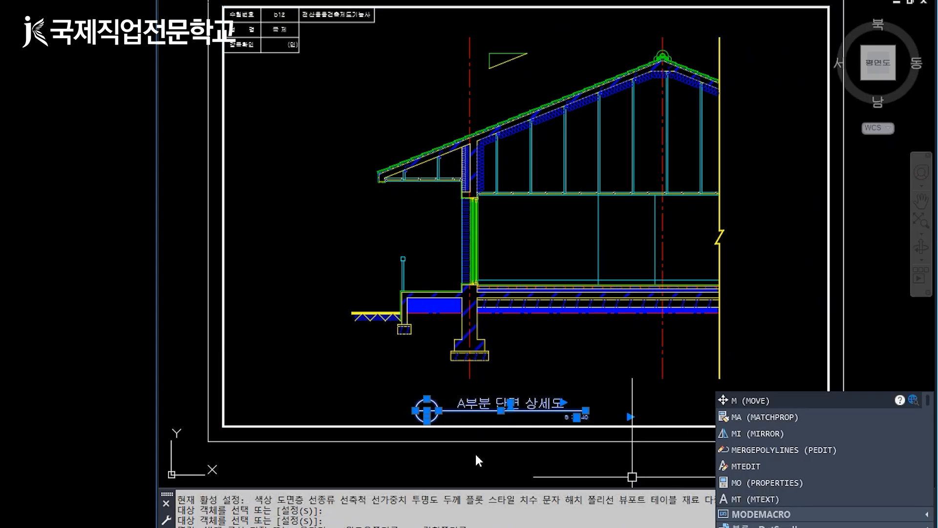
{"action": "key", "text": "Return"}
{"action": "left_click", "coordinate": [510, 460]}
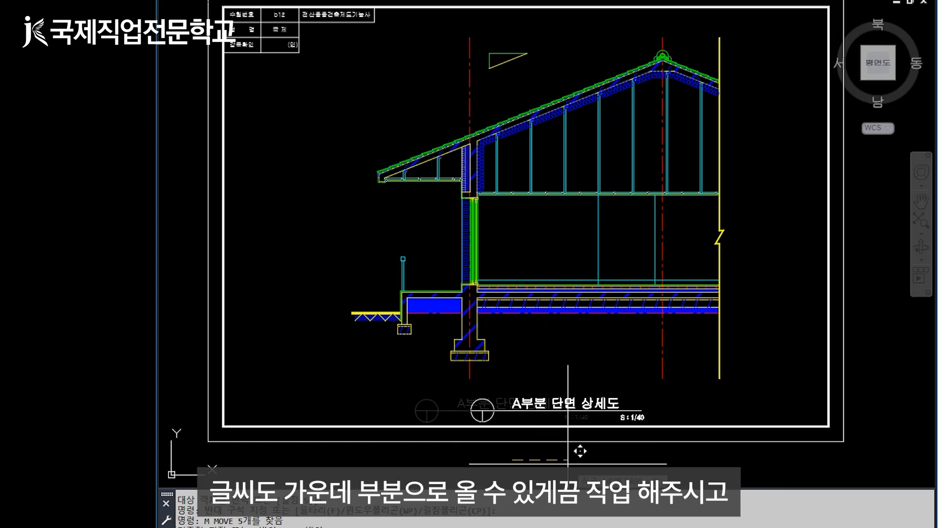
{"action": "left_click", "coordinate": [577, 467]}
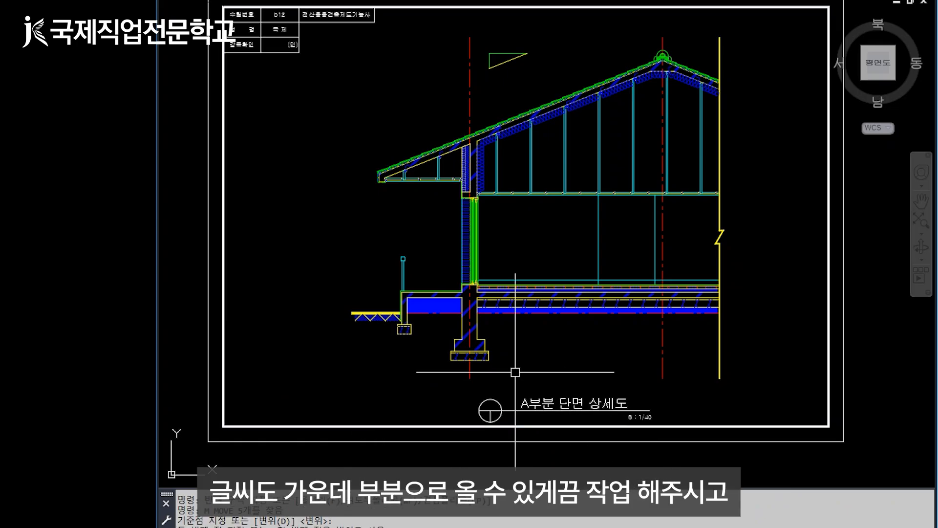
{"action": "mouse_move", "coordinate": [763, 263]}
{"action": "middle_mouse_down"}
{"action": "mouse_move", "coordinate": [751, 316]}
{"action": "mouse_move", "coordinate": [753, 293]}
{"action": "middle_mouse_up"}
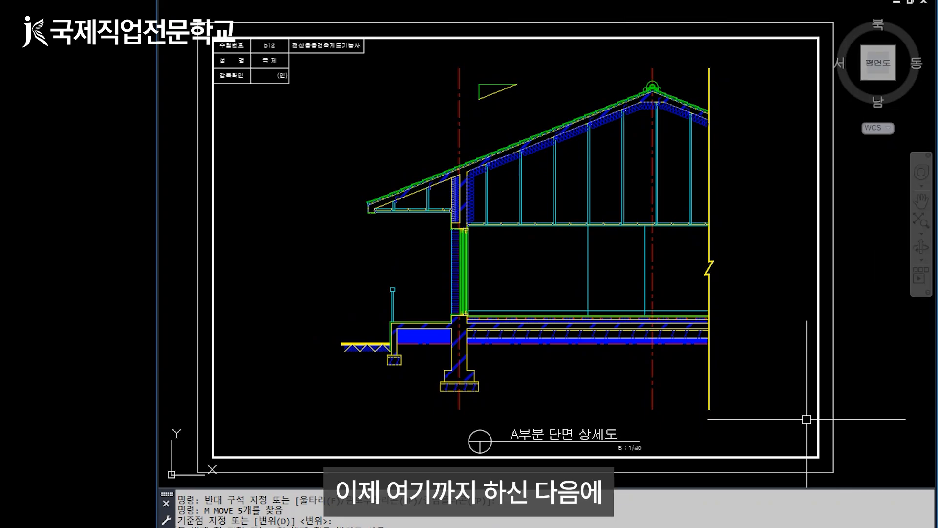